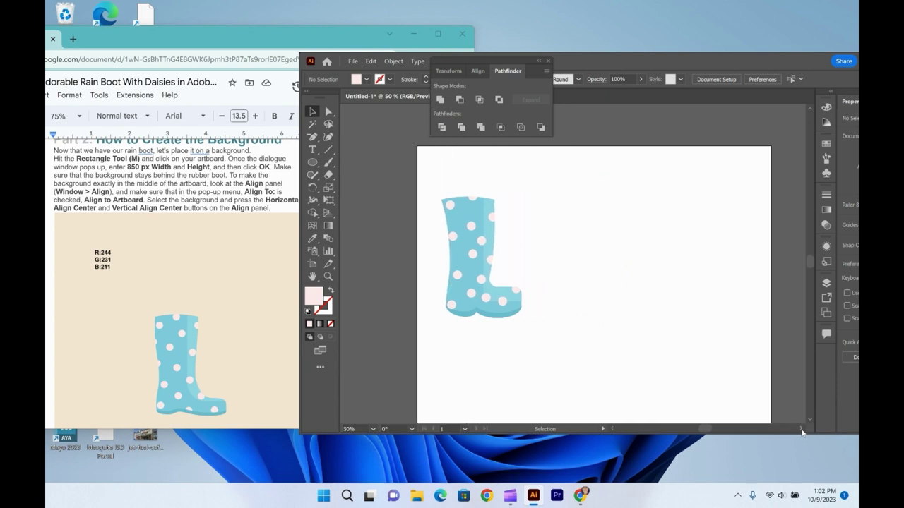
Set the fill color to beige with RGB values 244, 231, 211
key("ctrl+minus")
key("ctrl+minus")
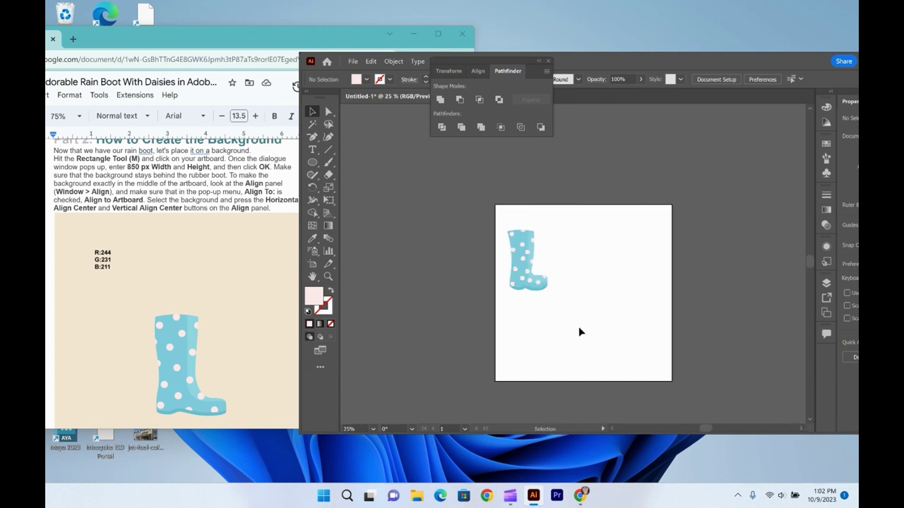
double_click(315, 296)
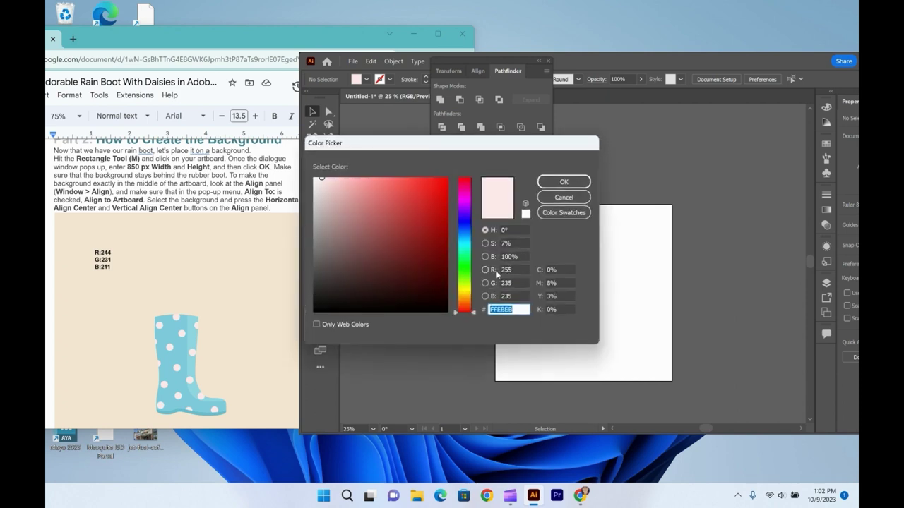
left_click(505, 269)
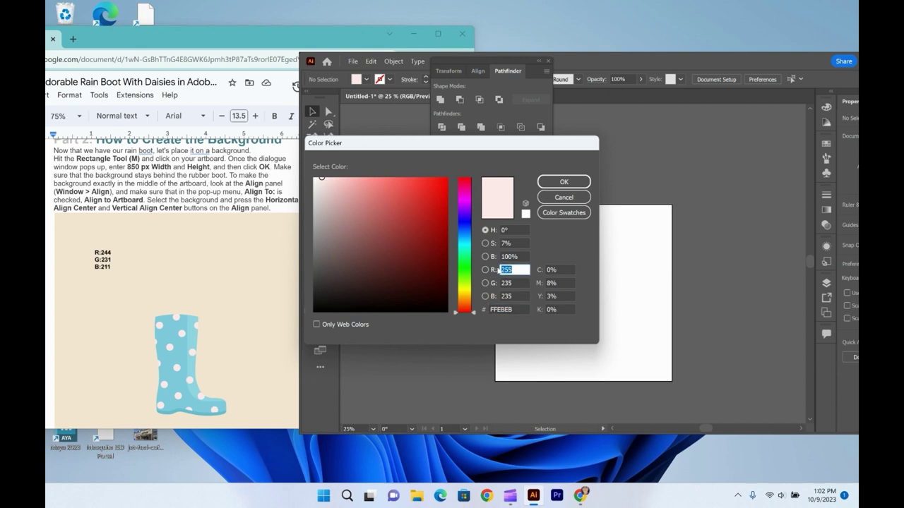
type("244")
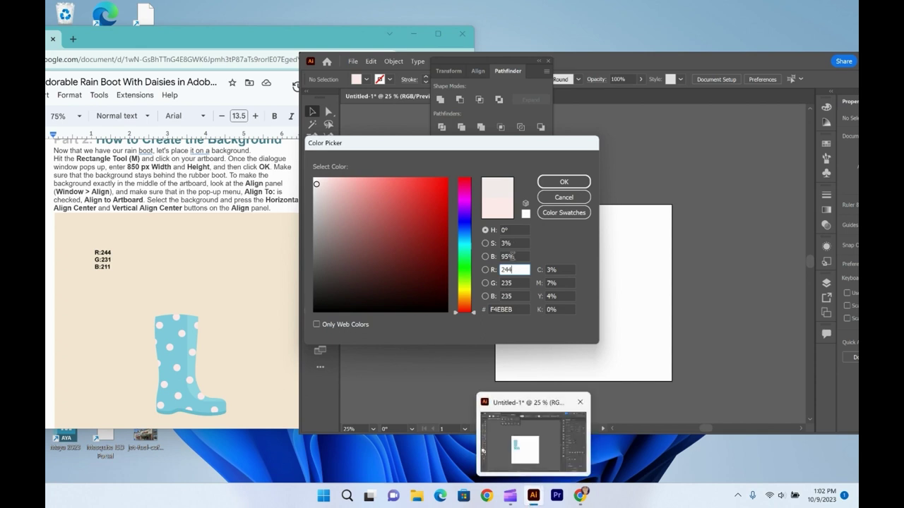
left_click_drag(518, 280, 499, 286)
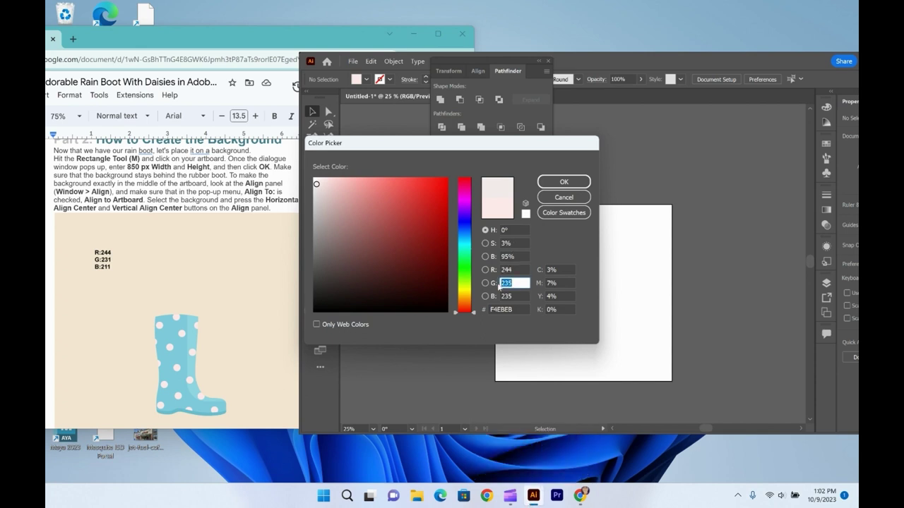
type("21")
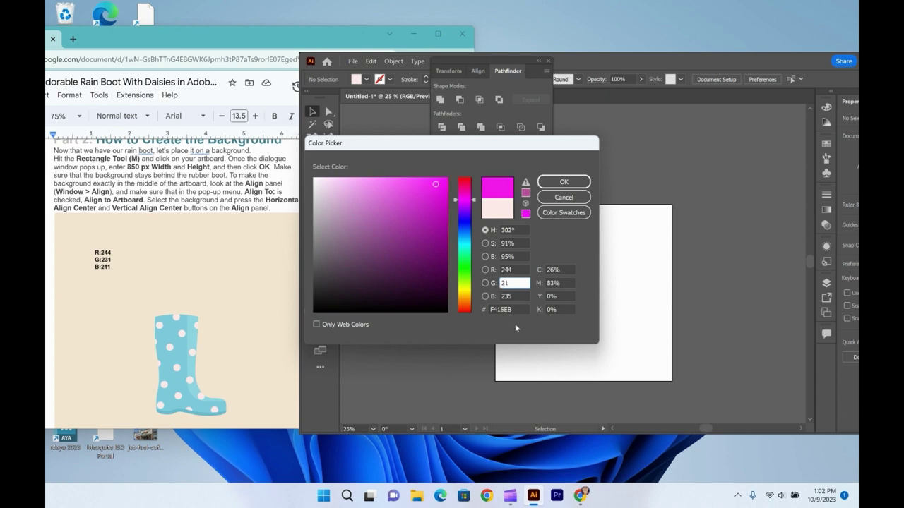
key("BackSpace")
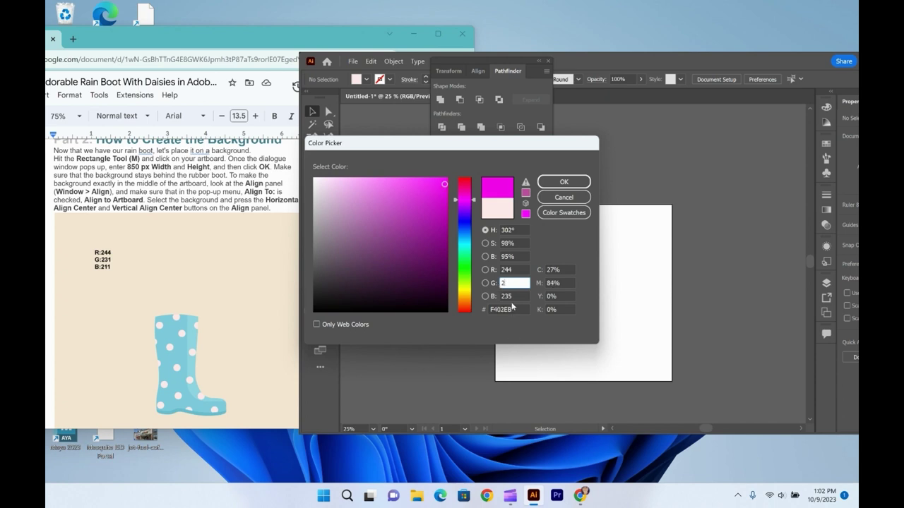
type("31")
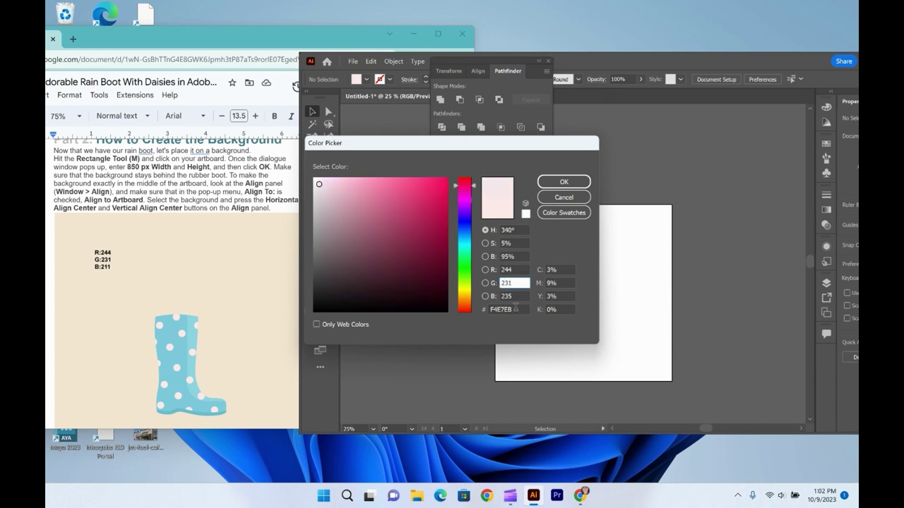
left_click_drag(514, 297, 498, 296)
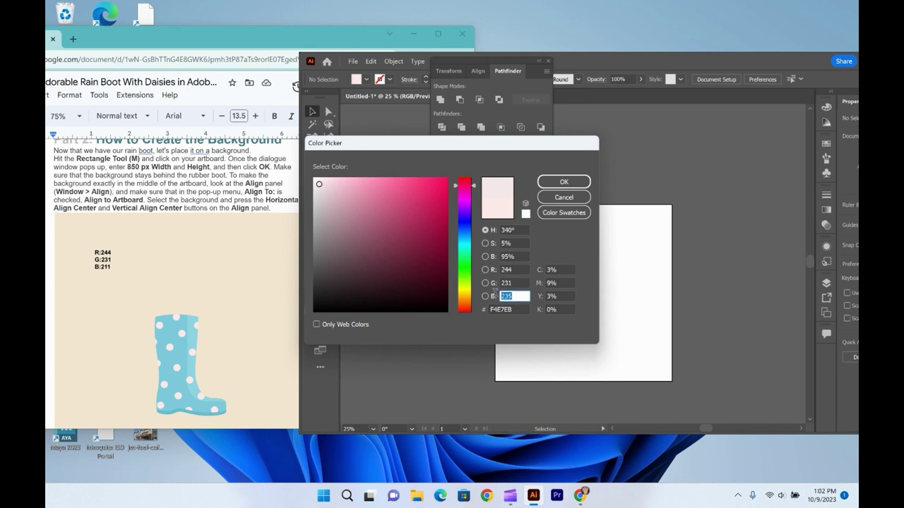
type("211")
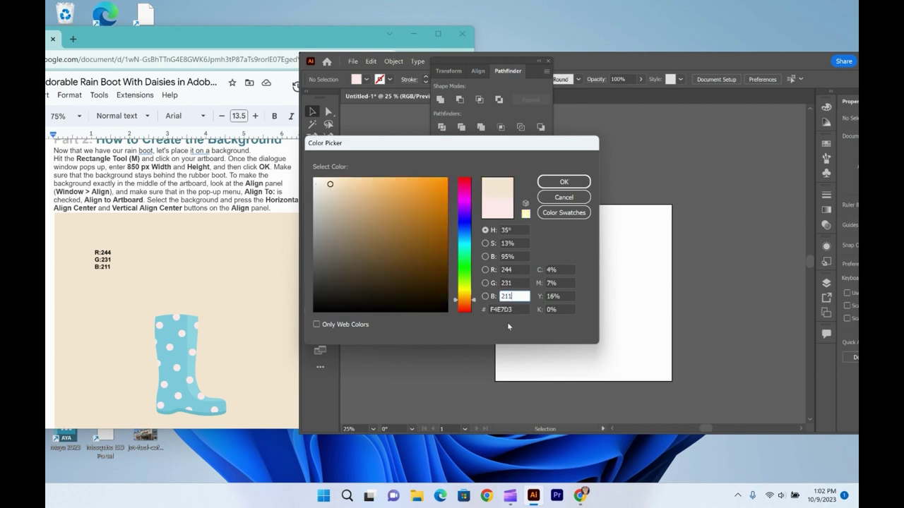
left_click(564, 182)
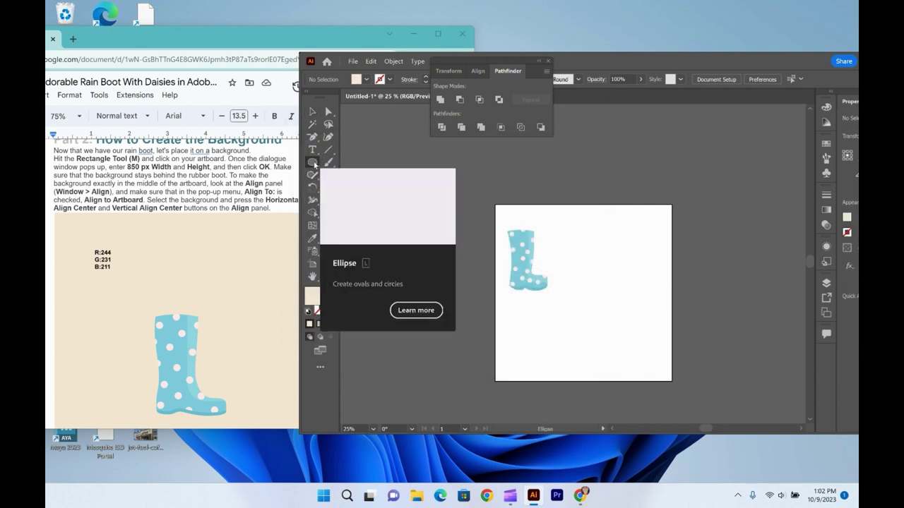
Create an 850 by 850 px rounded rectangle with a 12 px corner radius using the Rounded Rectangle tool
left_click(314, 163)
left_click(348, 175)
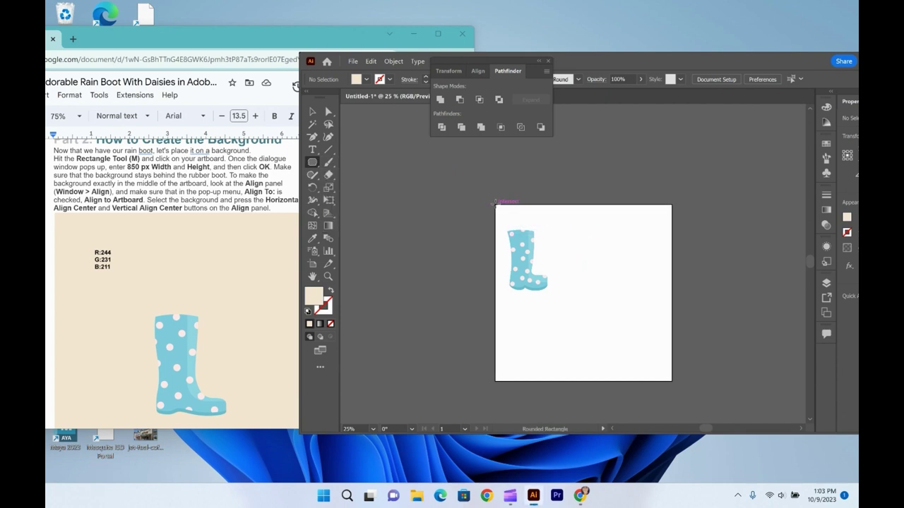
left_click_drag(494, 204, 671, 380)
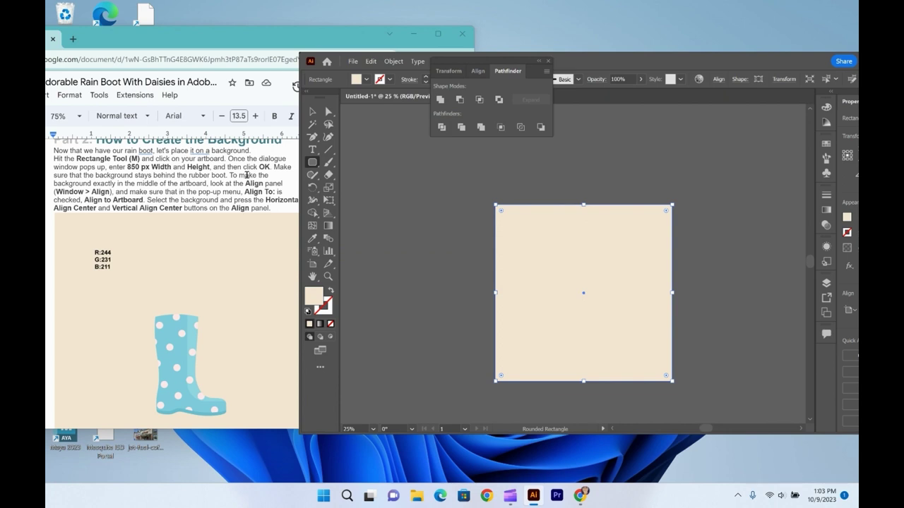
key("ctrl+z")
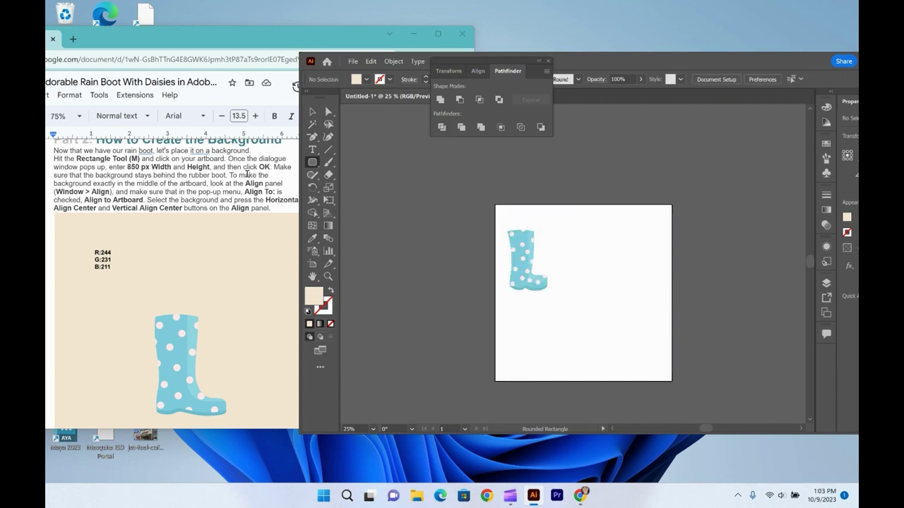
left_click(616, 277)
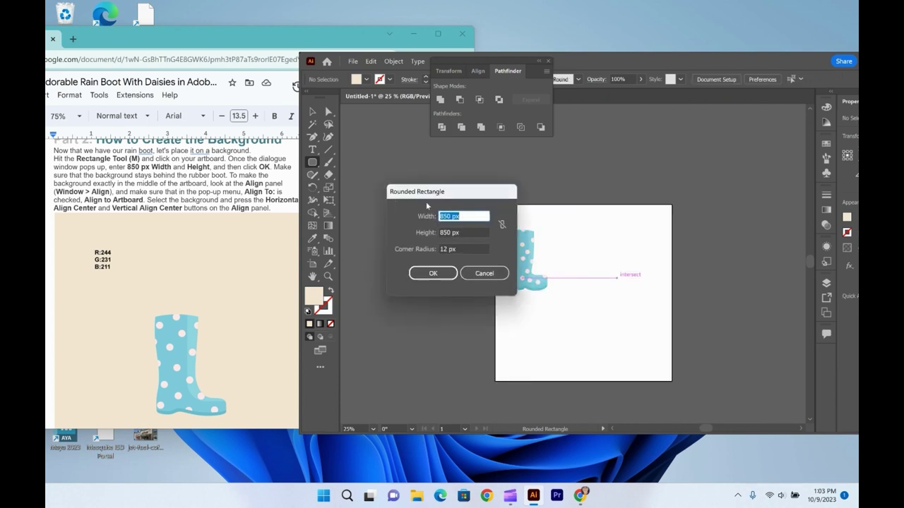
left_click(452, 274)
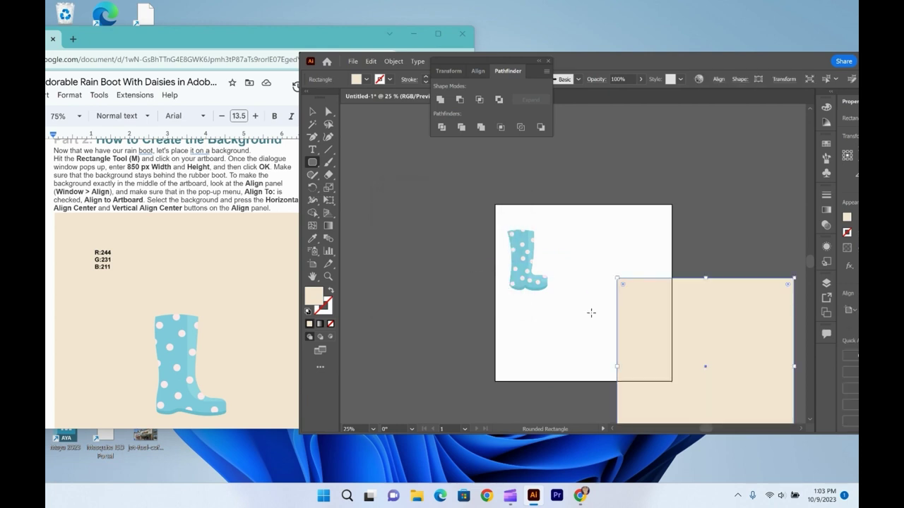
Move the beige square so it covers the artboard exactly and set alignment relative to the artboard
left_click(313, 111)
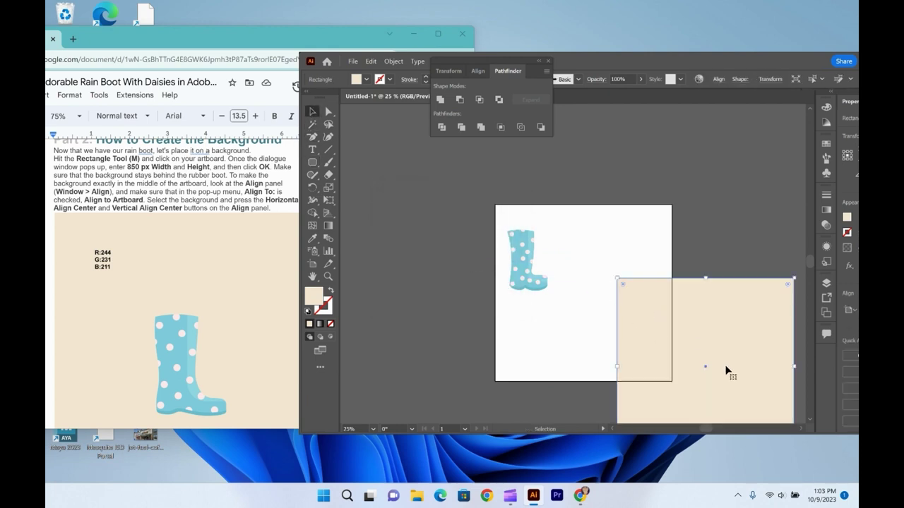
left_click_drag(725, 366, 603, 290)
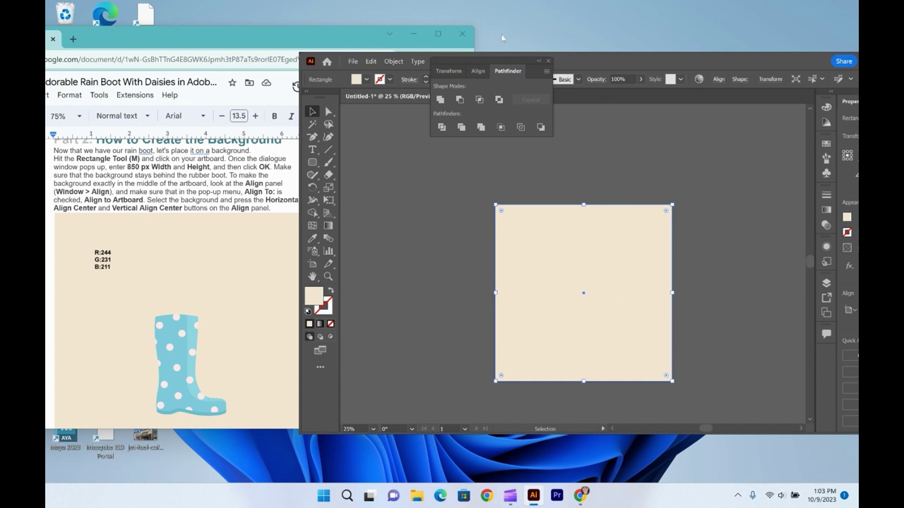
left_click(478, 70)
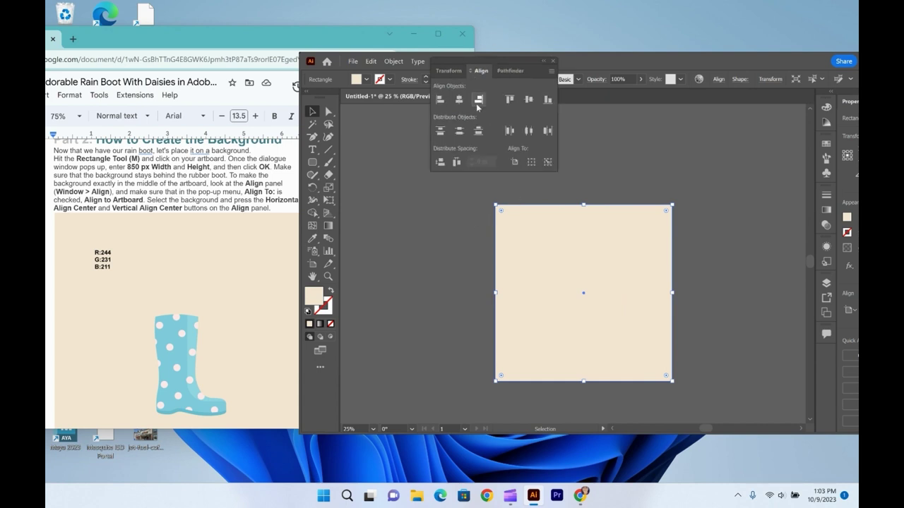
left_click(514, 162)
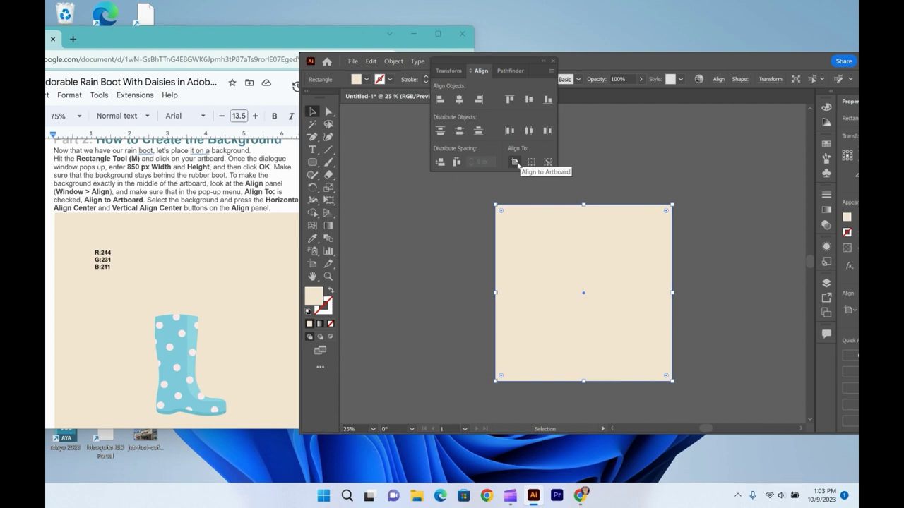
left_click(514, 163)
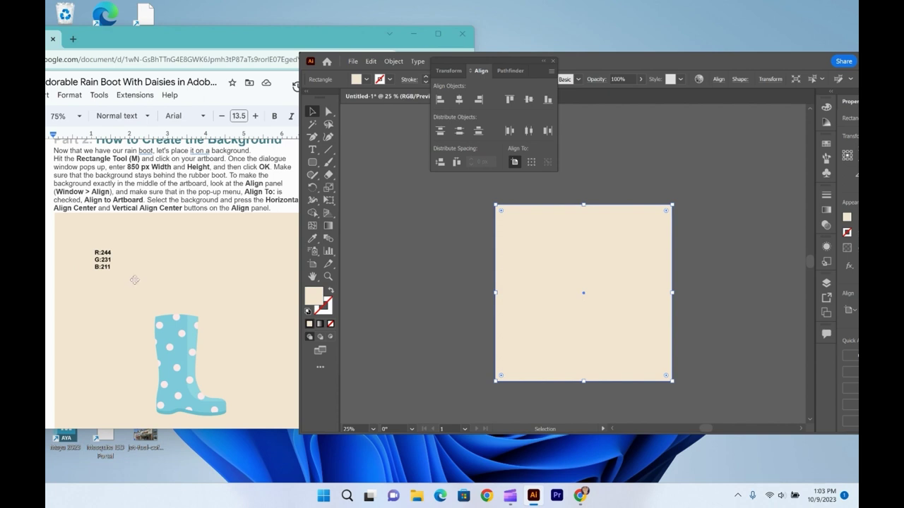
Send the beige background square to the back, behind the rain boot
scroll(134, 280, "down", 5)
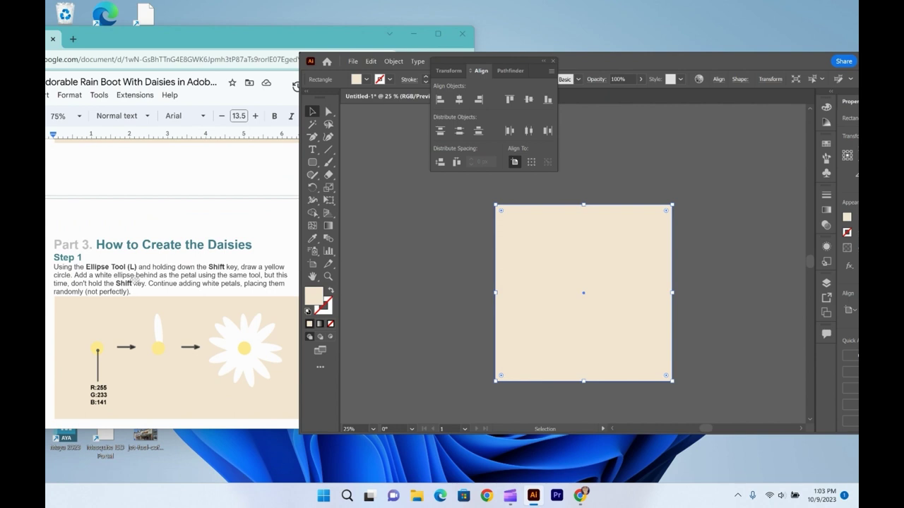
scroll(134, 281, "down", 1)
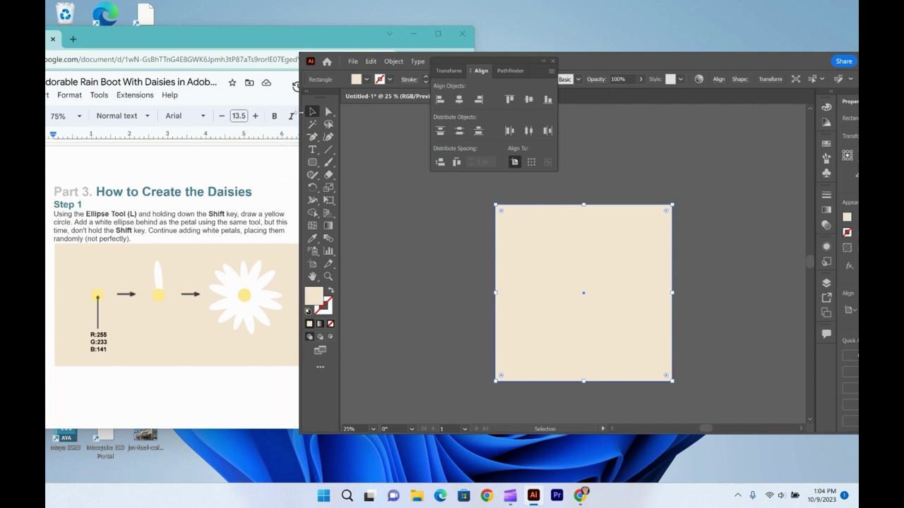
right_click(630, 338)
mouse_move(656, 319)
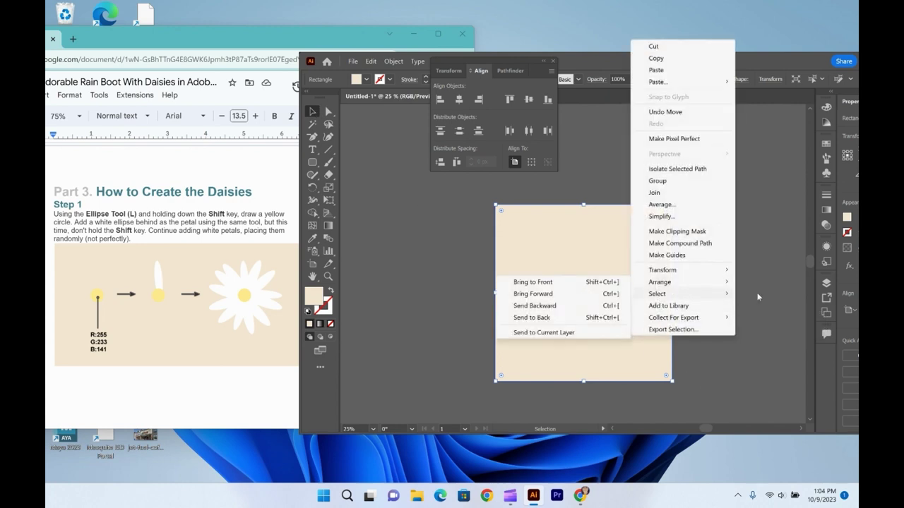
mouse_move(697, 294)
left_click(577, 320)
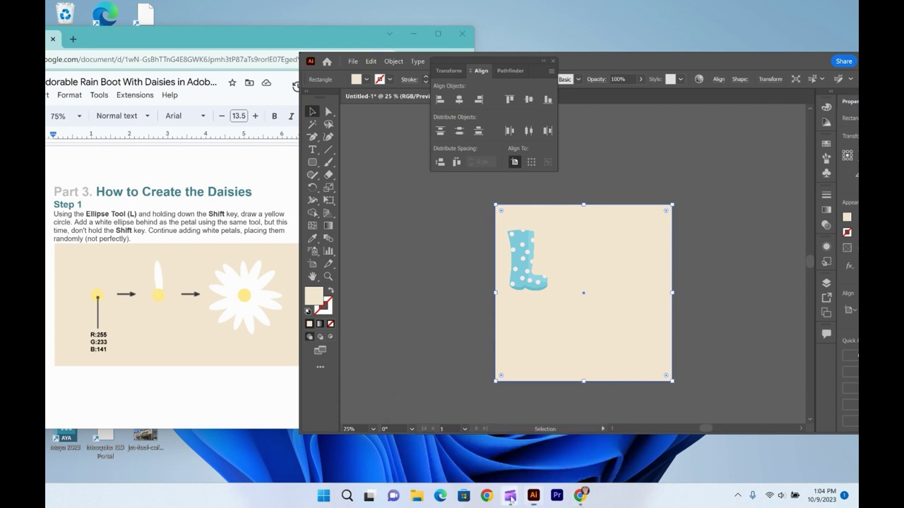
mouse_move(509, 496)
left_click(413, 459)
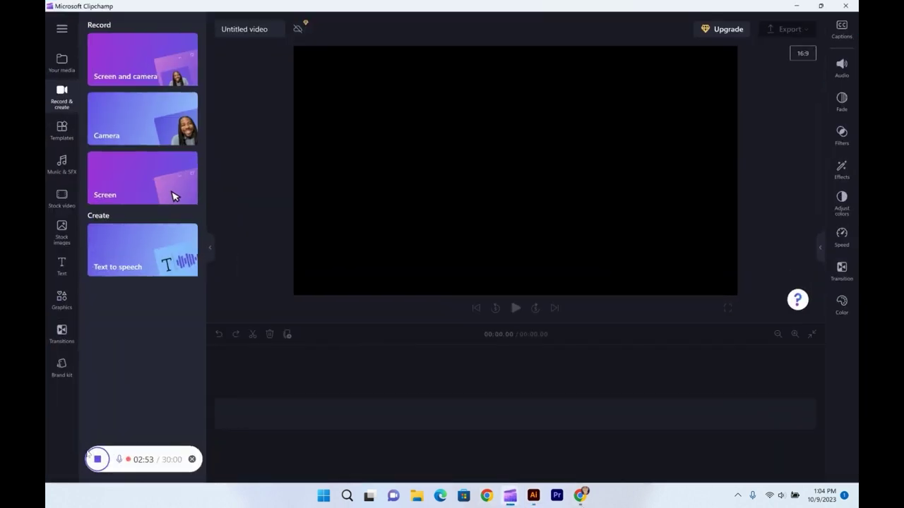
left_click(98, 460)
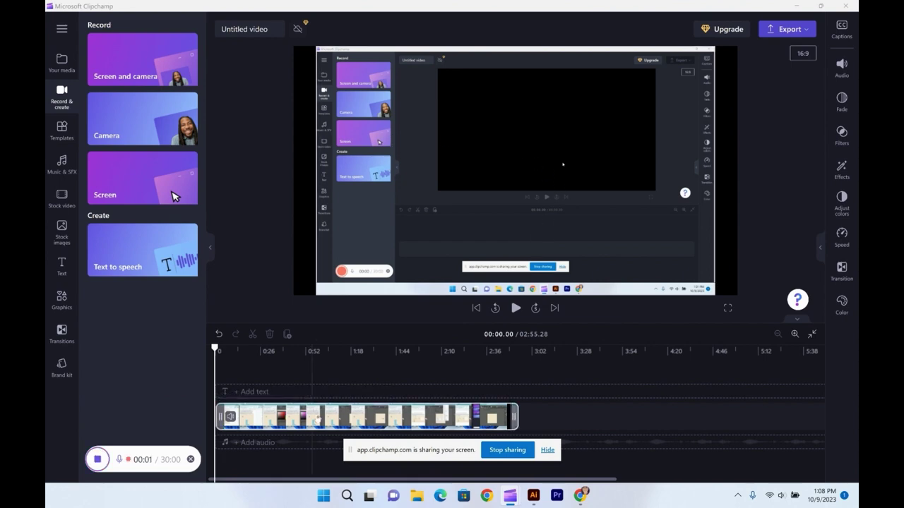
mouse_move(387, 500)
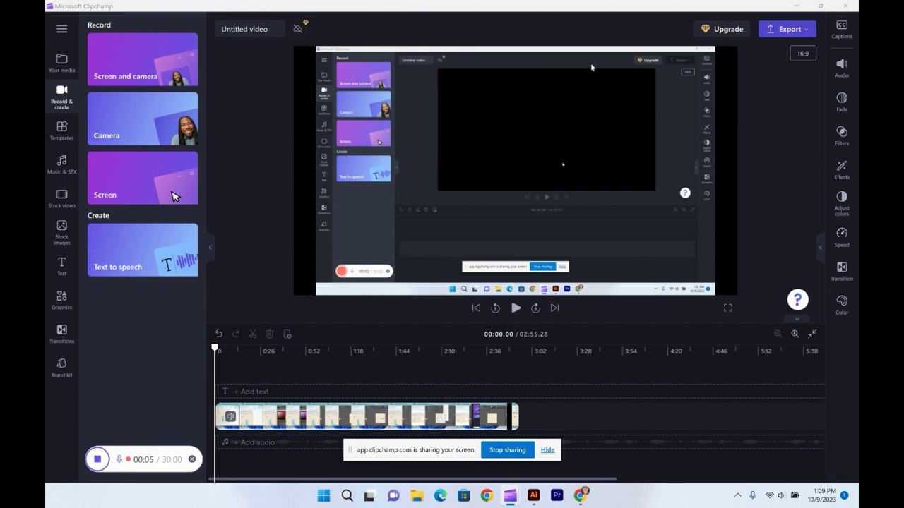
left_click(545, 450)
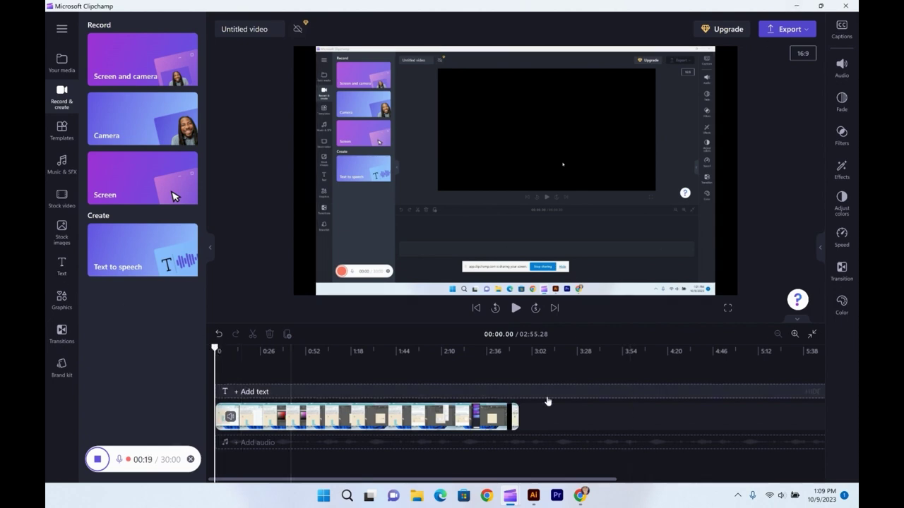
left_click(524, 376)
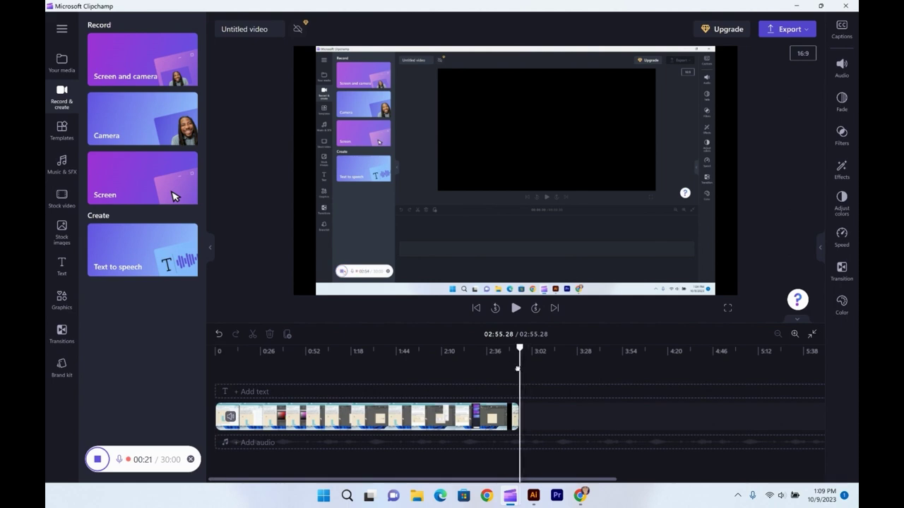
left_click(799, 8)
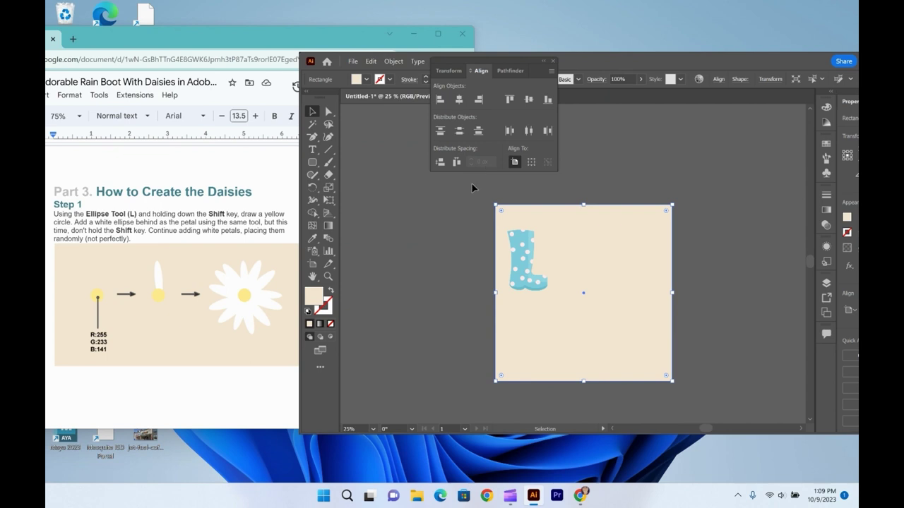
Draw a small ellipse on the beige background, to the right of the boot's upper part, as the daisy's center
left_click(312, 161)
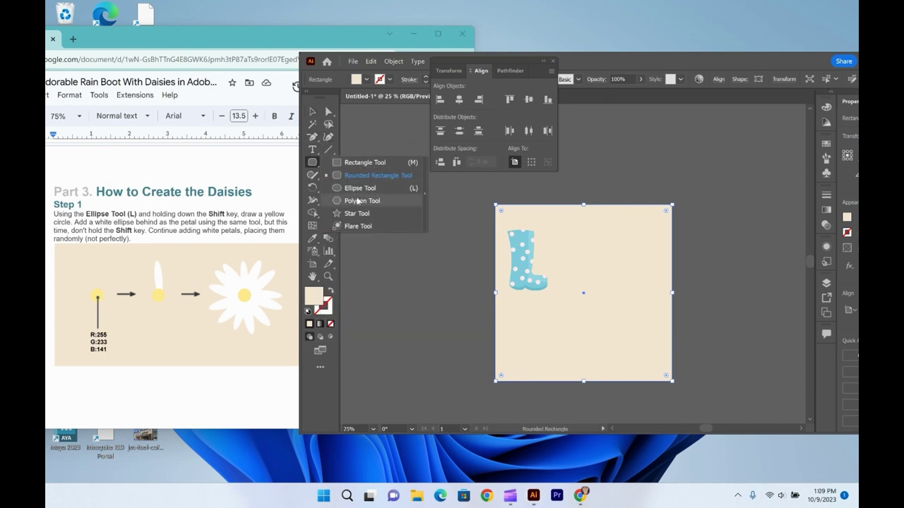
left_click(356, 188)
left_click_drag(583, 238, 601, 252)
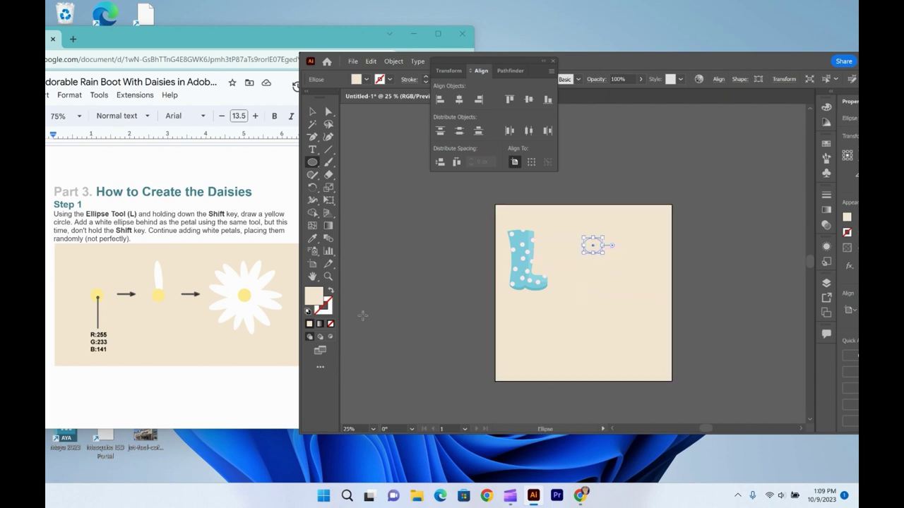
Set the small ellipse's fill to yellow with RGB values 255, 233, 141
double_click(317, 295)
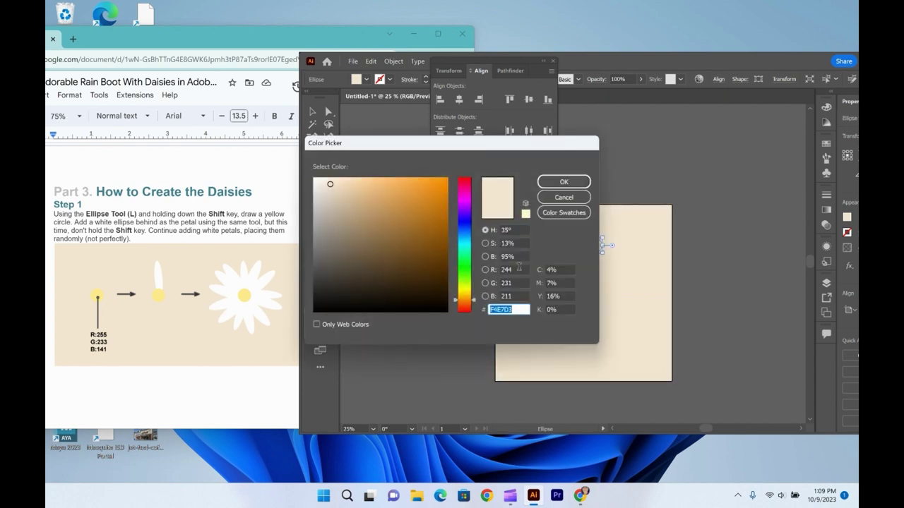
left_click(515, 270)
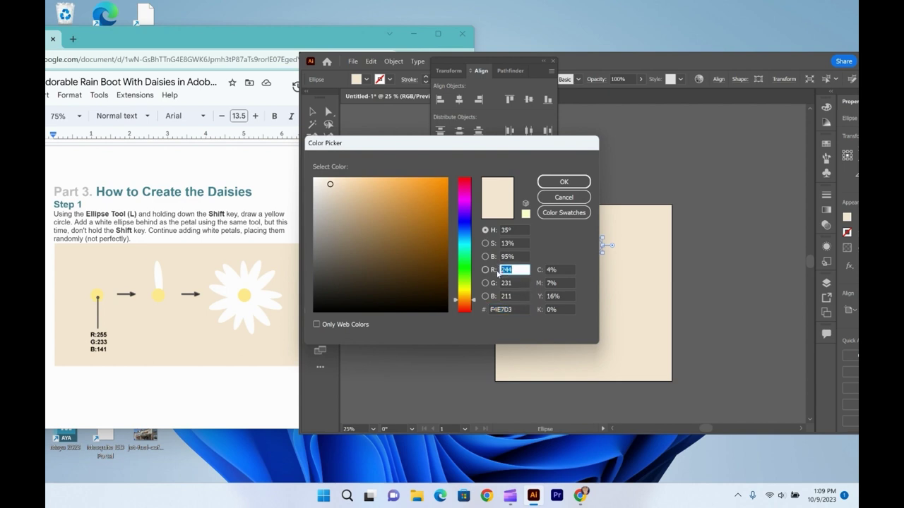
type("255")
key("Tab")
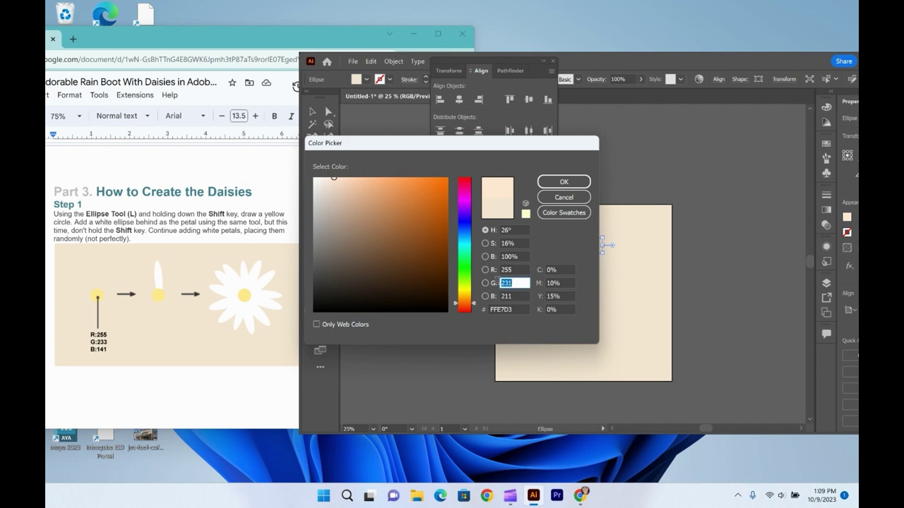
type("233")
left_click(513, 295)
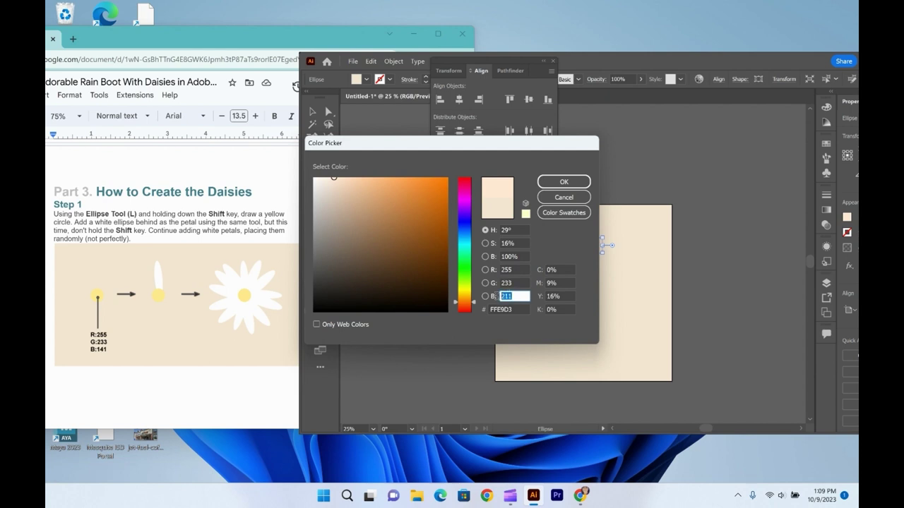
type("141")
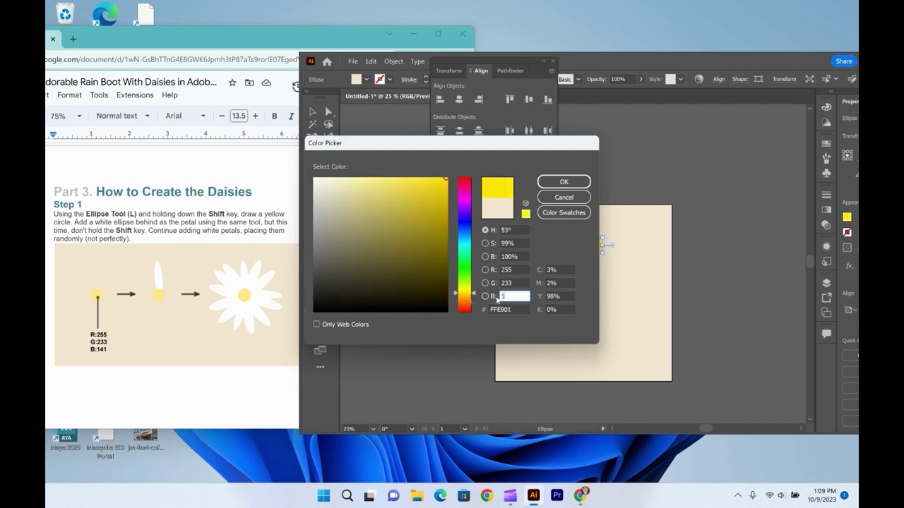
left_click(549, 183)
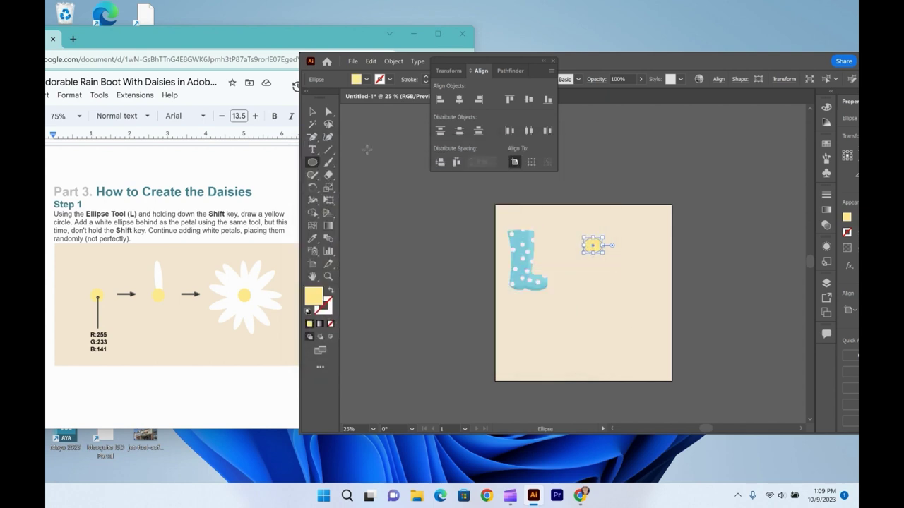
Delete the yellow ellipse and draw a small, perfectly round yellow circle in its place to the right of the boot
key("Delete")
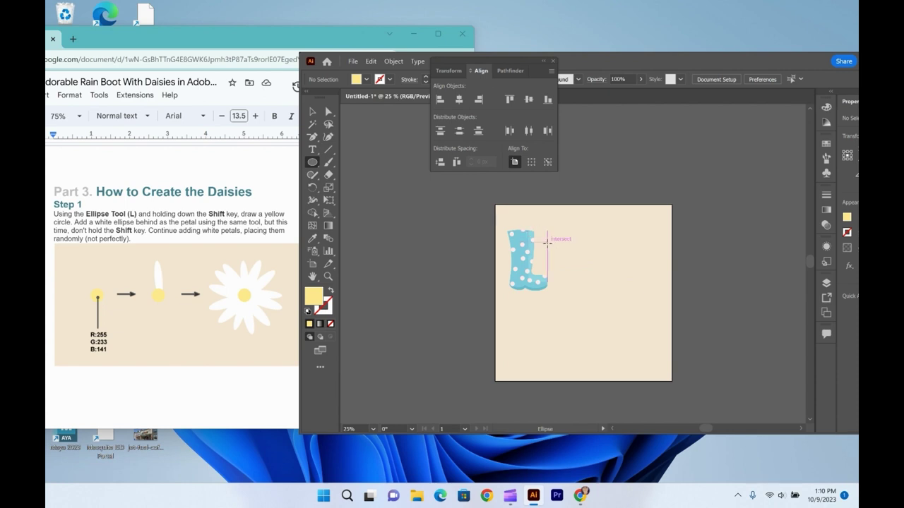
left_click_drag(585, 246, 600, 264)
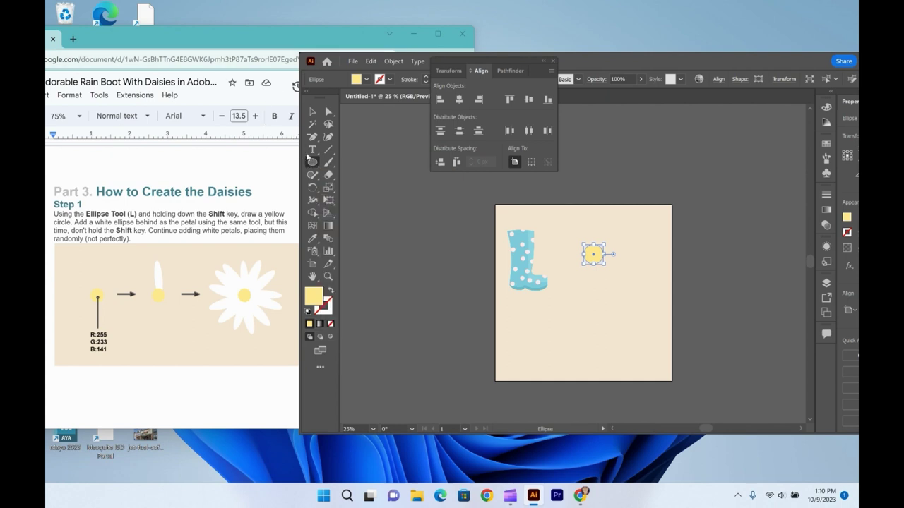
left_click(312, 113)
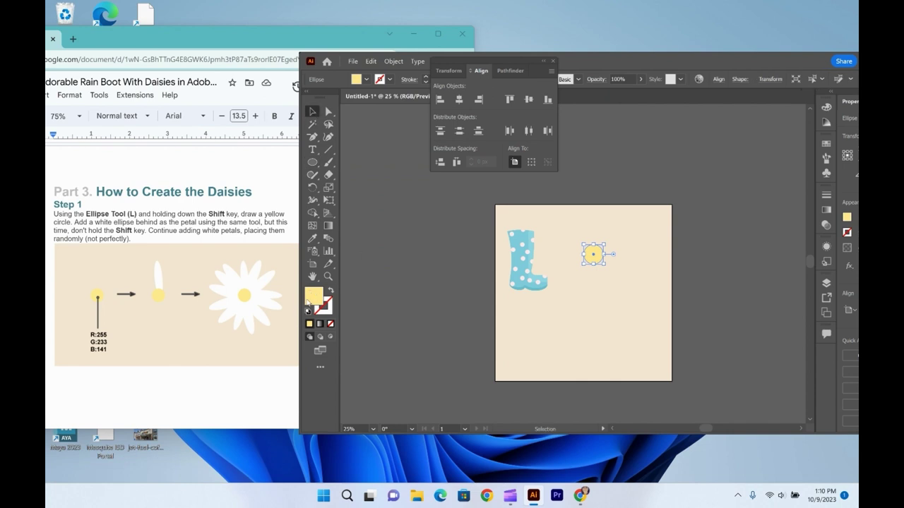
double_click(308, 301)
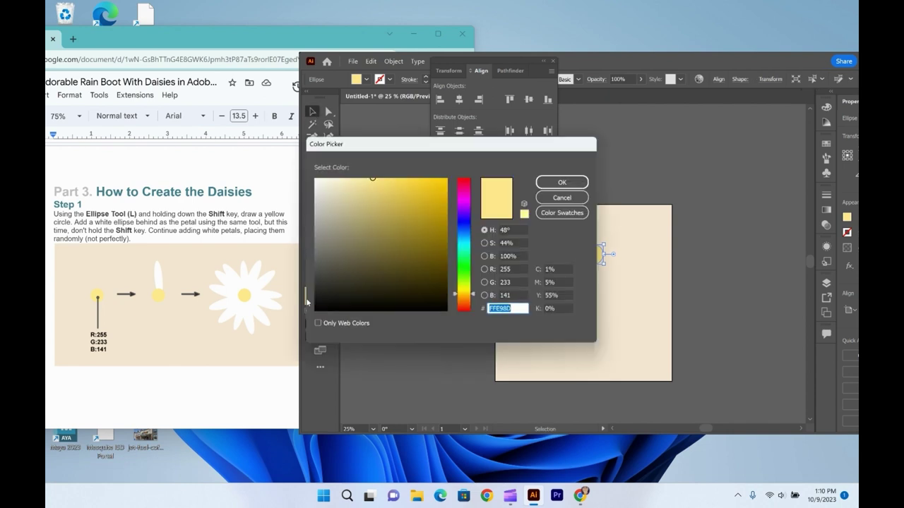
left_click(563, 181)
Deselect all artwork and set the fill color to white with RGB values 255, 255, 255
left_click(585, 303)
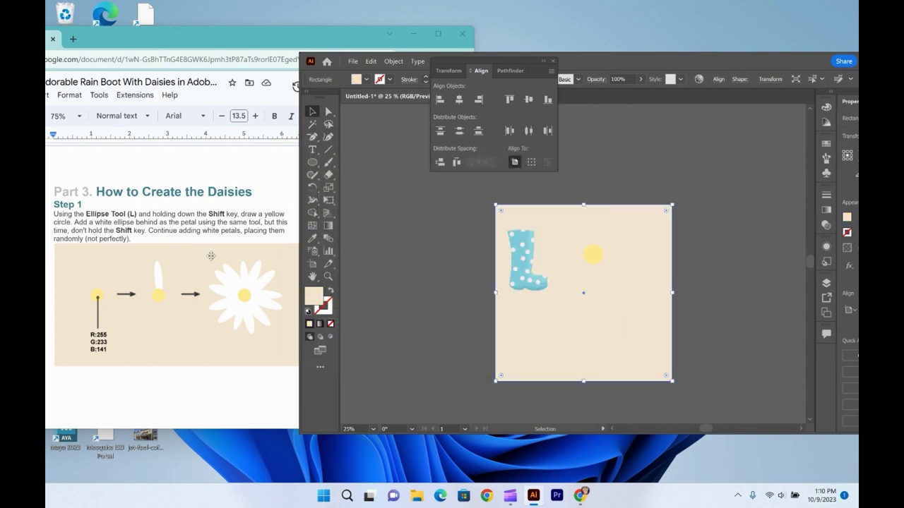
left_click(405, 233)
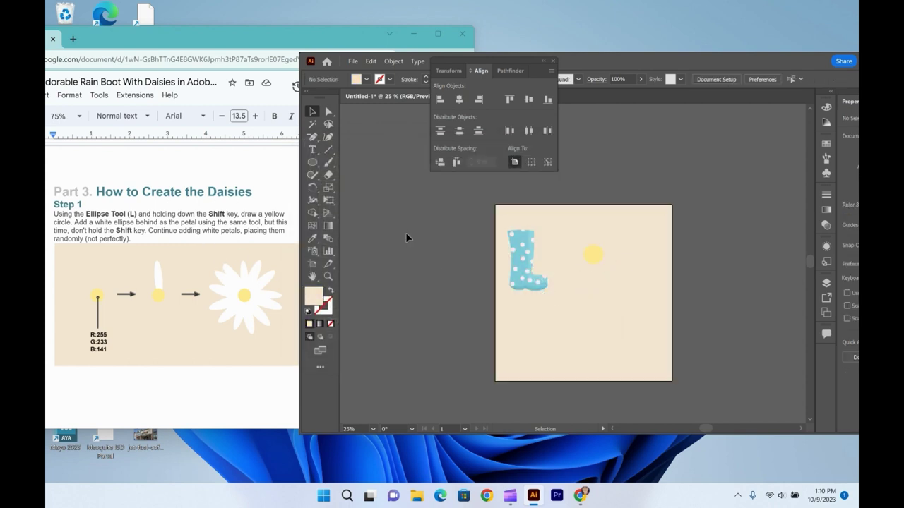
double_click(313, 295)
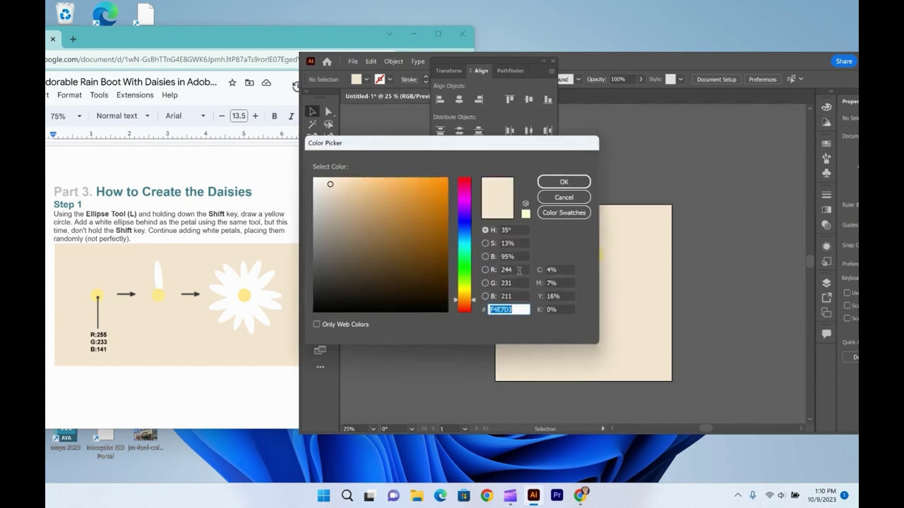
left_click(518, 270)
type("255")
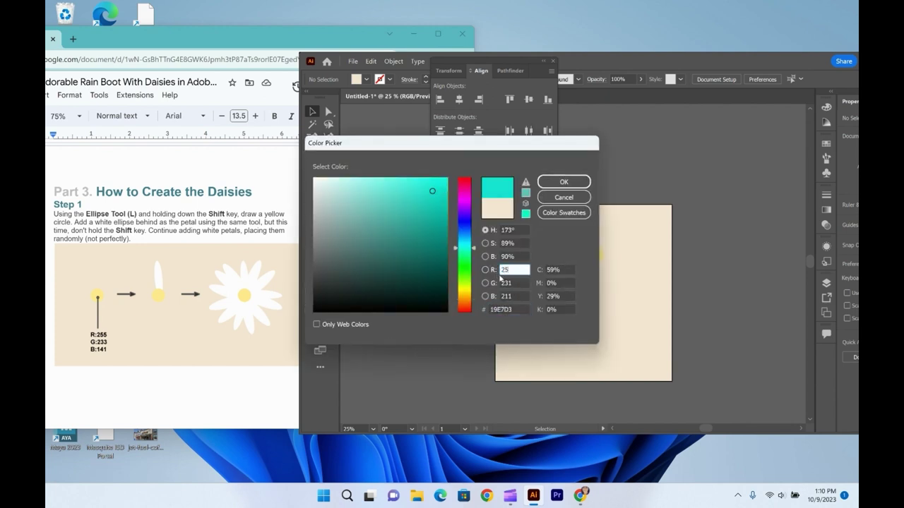
key("Tab")
type("255")
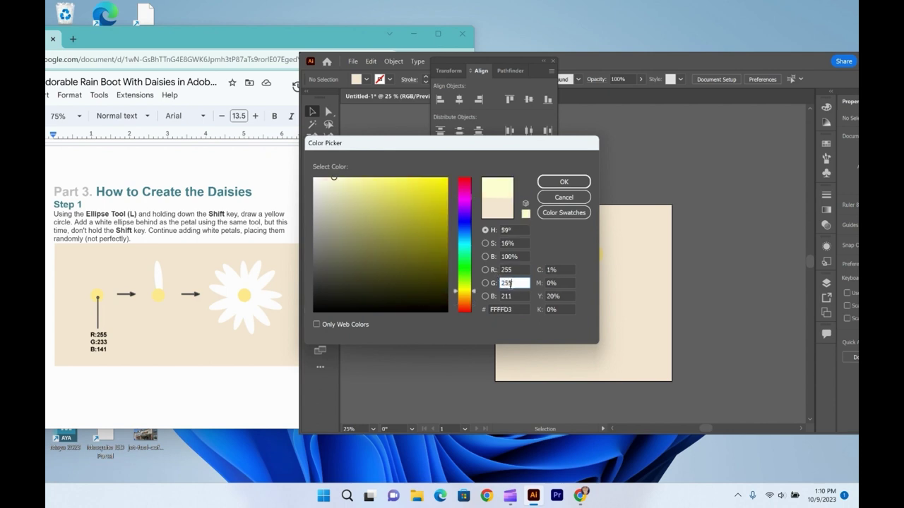
left_click(516, 296)
type("255")
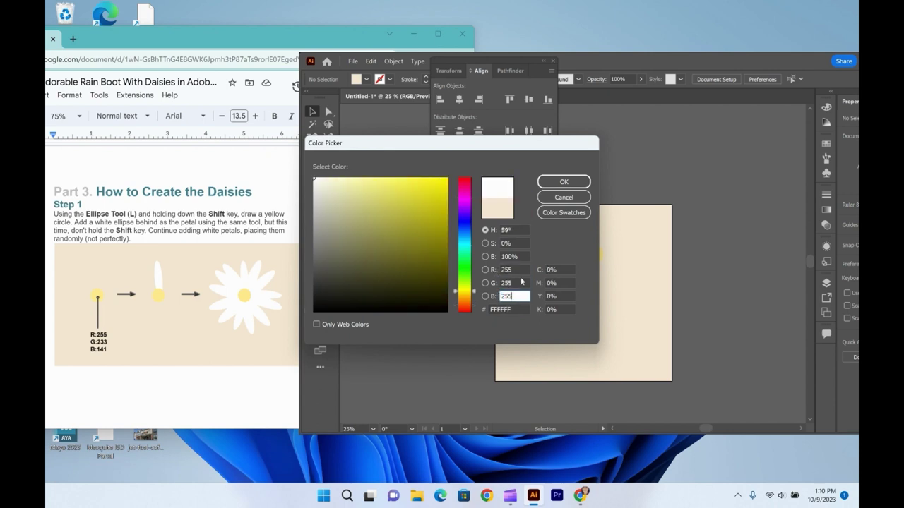
left_click(566, 185)
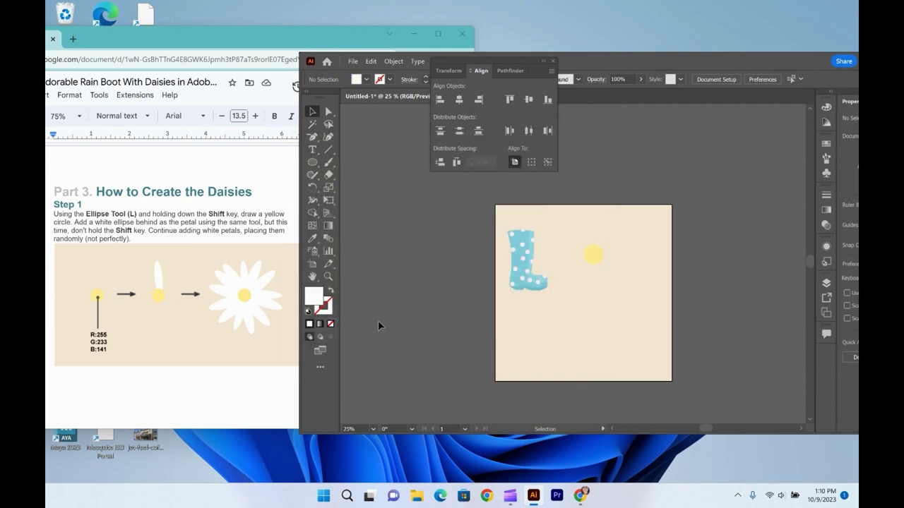
Draw a tall, narrow white ellipse as a petal and move it up so its lower tip meets the yellow circle
left_click(312, 161)
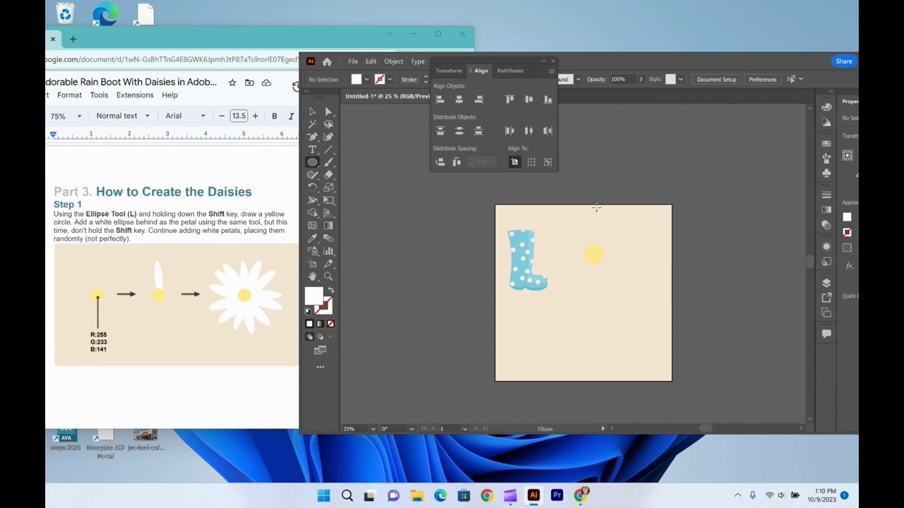
left_click_drag(586, 219, 601, 277)
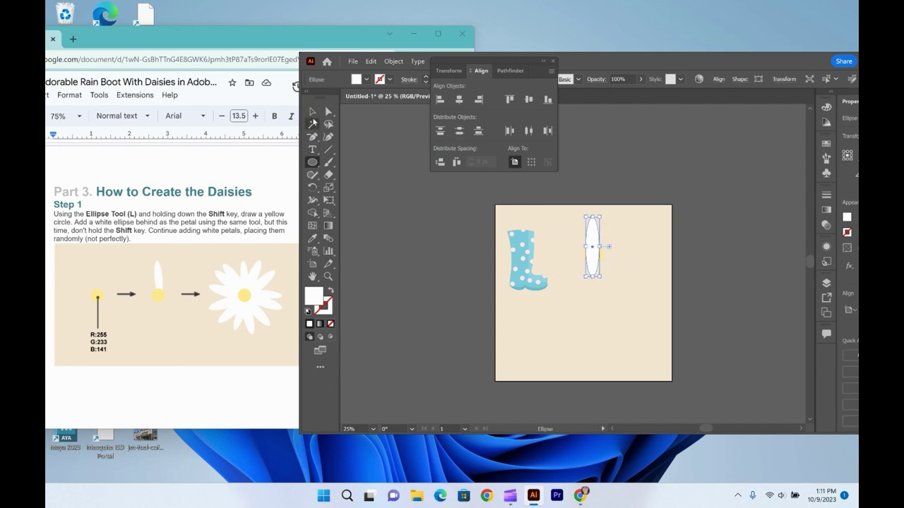
left_click(312, 111)
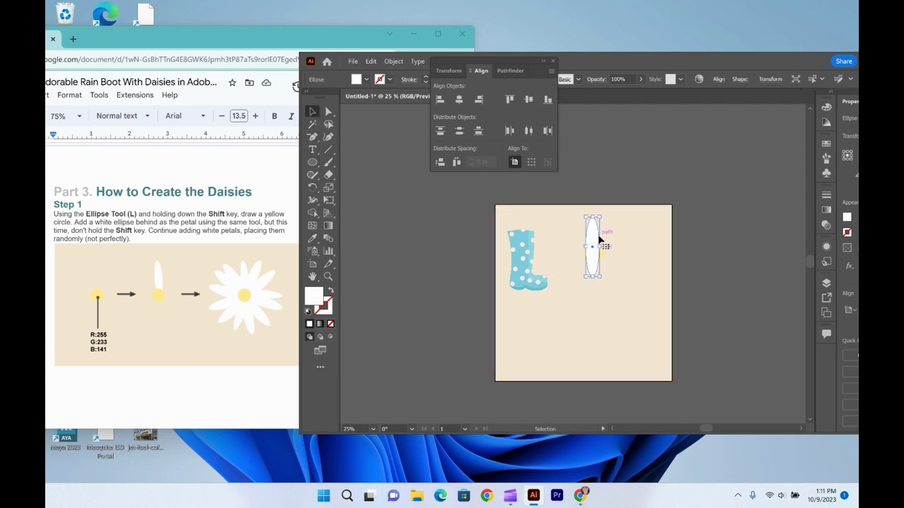
left_click_drag(601, 238, 598, 212)
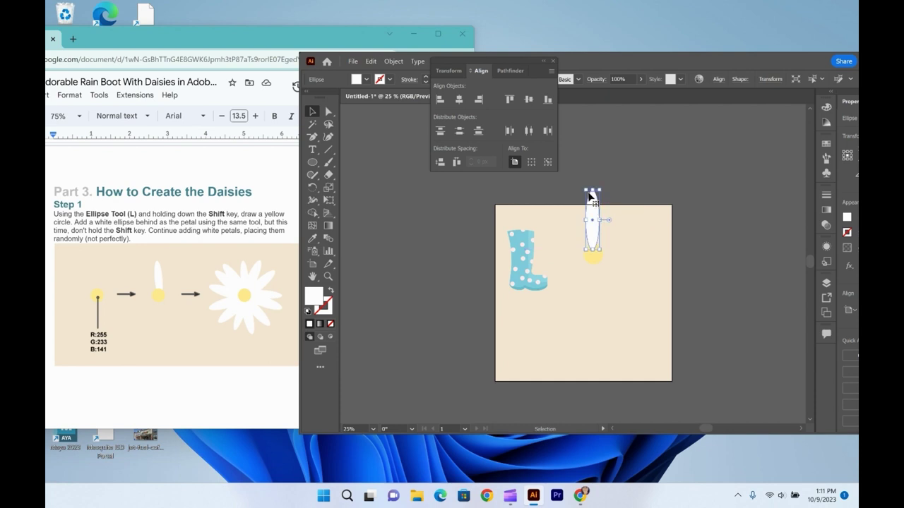
Add two copies of the white petal, one tilted right and one tilted left, with their lower tips at the yellow circle
left_click_drag(591, 196, 573, 240)
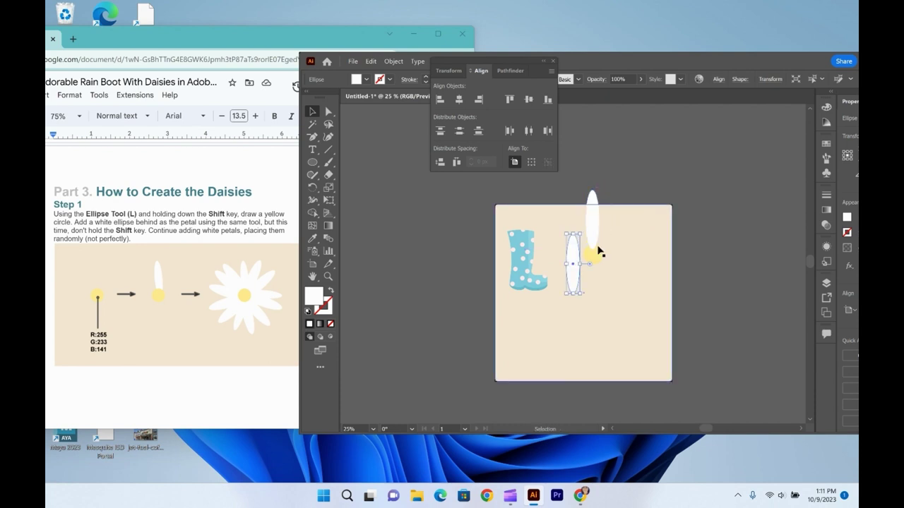
left_click_drag(575, 274, 602, 235)
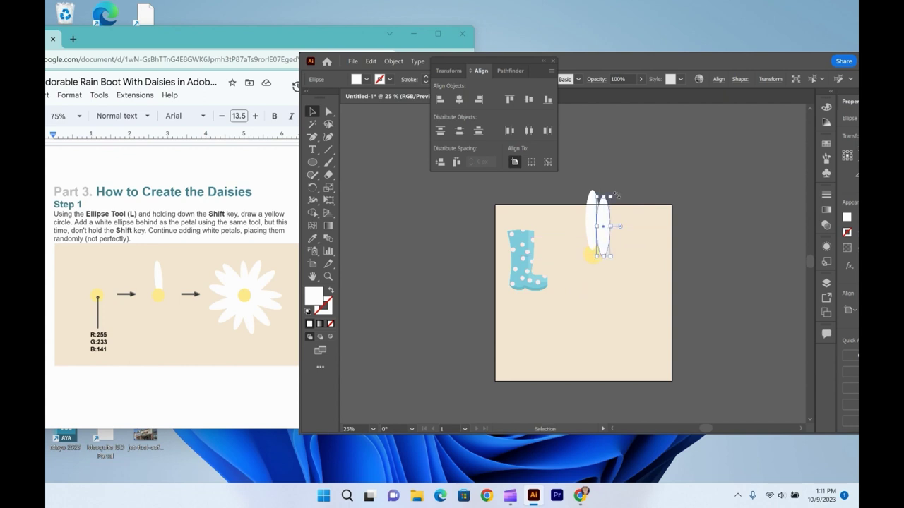
left_click_drag(615, 192, 602, 216)
key("ctrl+z")
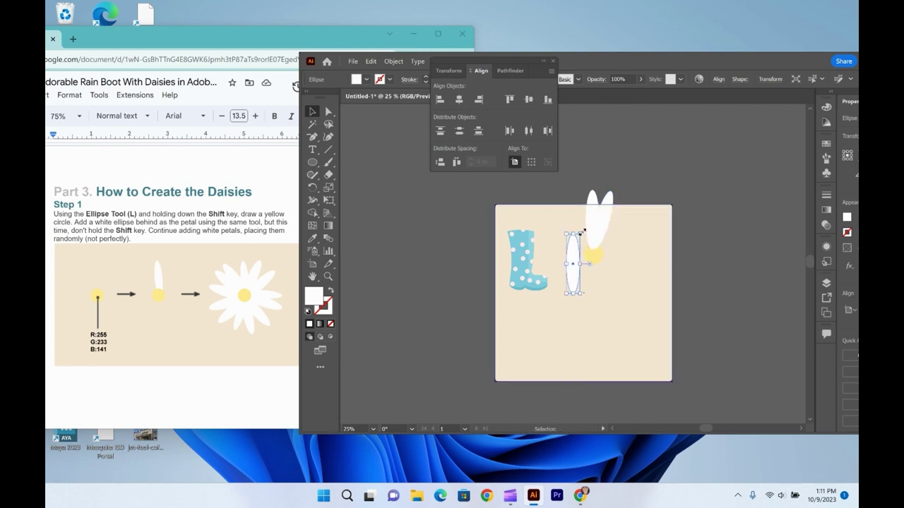
left_click_drag(584, 231, 558, 218)
left_click_drag(587, 283, 589, 243)
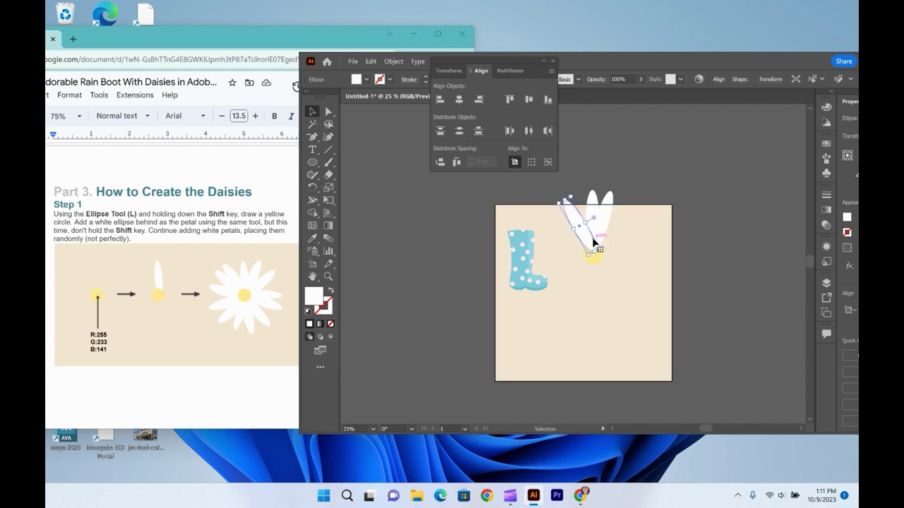
Add more rotated copies of the petal around the upper, left, right and lower-right sides of the yellow circle
key("ctrl+z")
left_click_drag(578, 269, 578, 240)
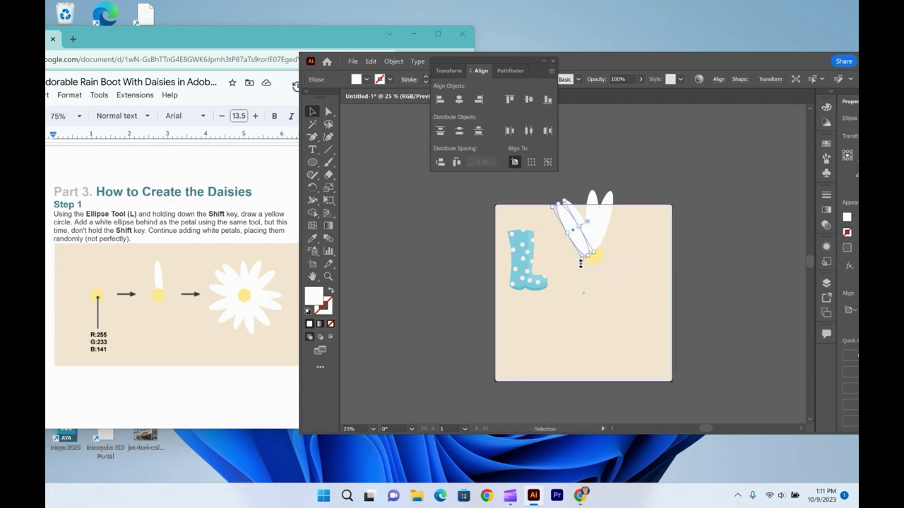
left_click_drag(576, 261, 597, 241)
key("ctrl+z")
key("ctrl+z")
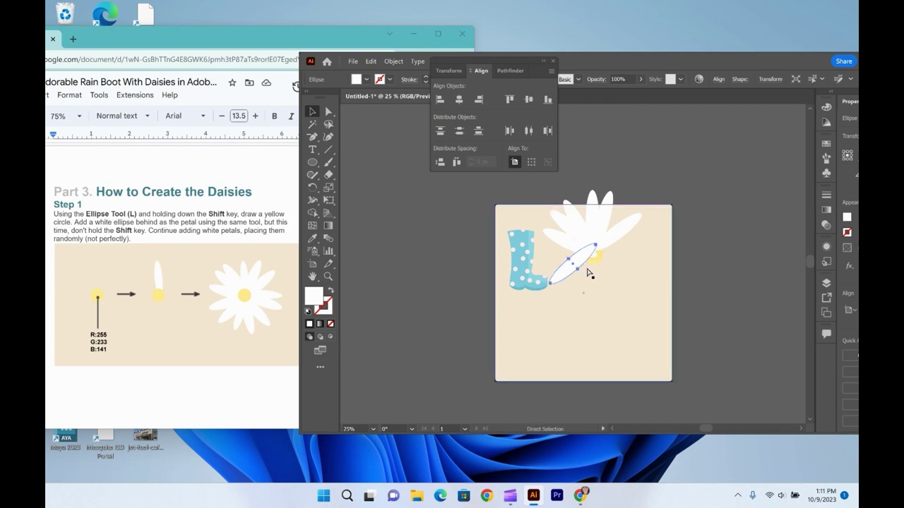
key("ctrl+z")
mouse_move(599, 282)
left_mouse_down()
mouse_move(599, 256)
mouse_move(595, 269)
mouse_move(585, 254)
mouse_move(582, 279)
mouse_move(615, 278)
mouse_move(609, 296)
mouse_move(577, 284)
mouse_move(617, 284)
mouse_move(626, 297)
mouse_move(648, 272)
mouse_move(629, 260)
mouse_move(615, 278)
mouse_move(599, 268)
left_mouse_up()
key("ctrl+z")
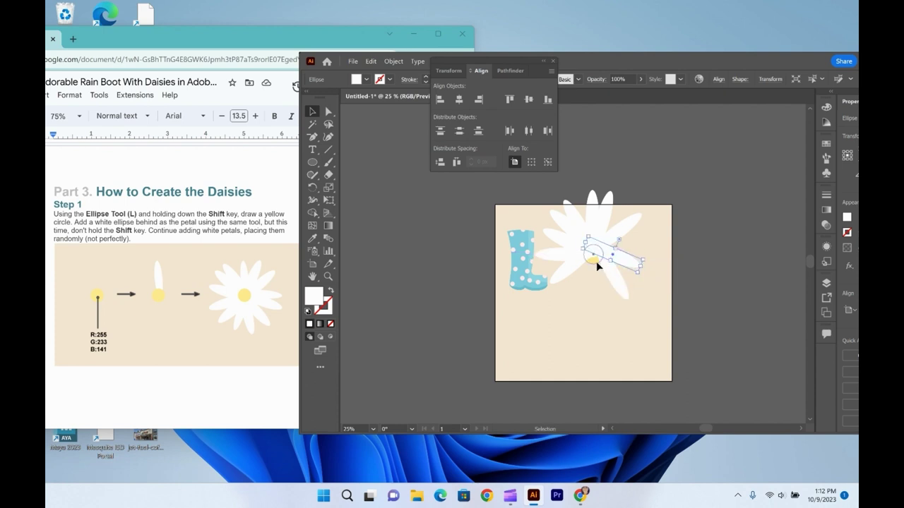
Bring the yellow center circle to the front, above the white petals
left_click(596, 261)
right_click(596, 261)
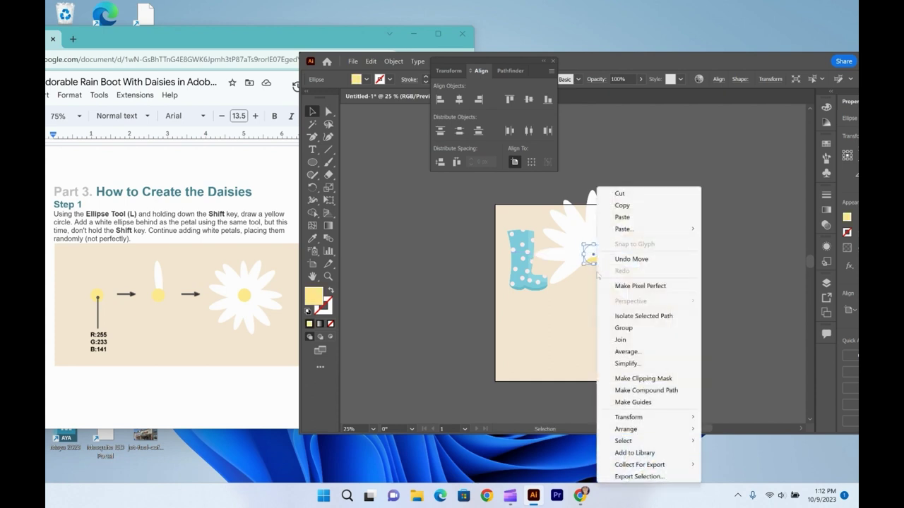
mouse_move(643, 433)
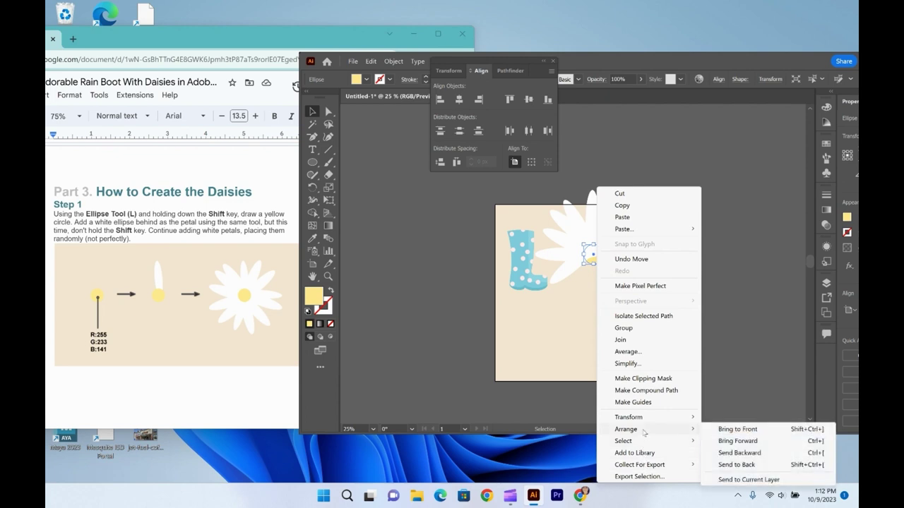
left_click(751, 432)
Add rotated white petal copies along the lower side of the yellow center to close the ring of petals
left_click(611, 297)
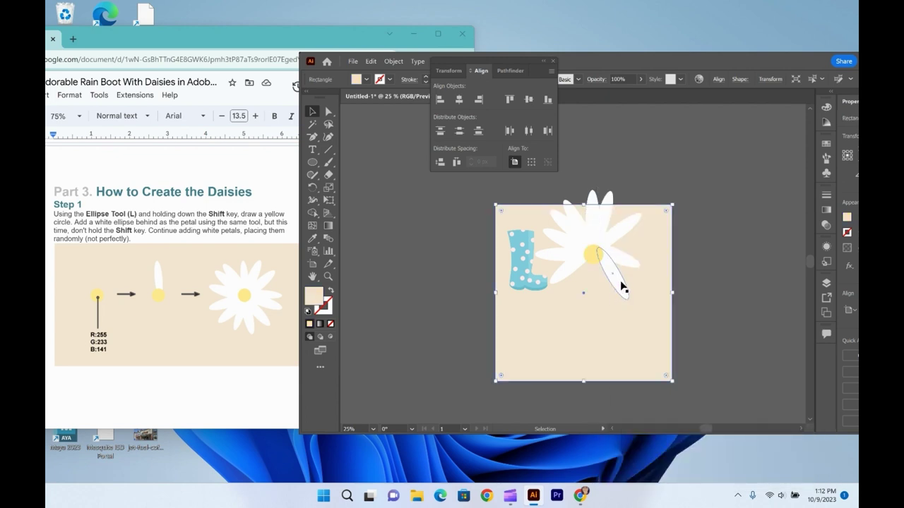
key("a")
key("v")
left_click_drag(612, 283, 575, 297)
mouse_move(577, 303)
left_mouse_down()
mouse_move(583, 284)
mouse_move(615, 309)
mouse_move(627, 304)
mouse_move(595, 299)
mouse_move(593, 289)
mouse_move(601, 303)
mouse_move(592, 283)
mouse_move(579, 297)
mouse_move(559, 279)
mouse_move(568, 274)
mouse_move(600, 294)
mouse_move(615, 318)
mouse_move(630, 316)
mouse_move(631, 329)
mouse_move(606, 294)
mouse_move(573, 299)
left_mouse_up()
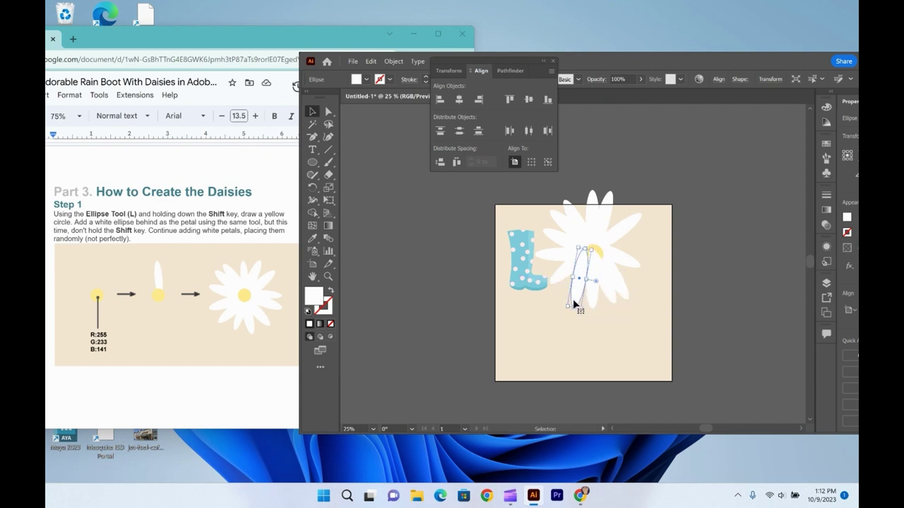
Bring the yellow center circle to the front, above all the white petals
right_click(600, 256)
mouse_move(645, 429)
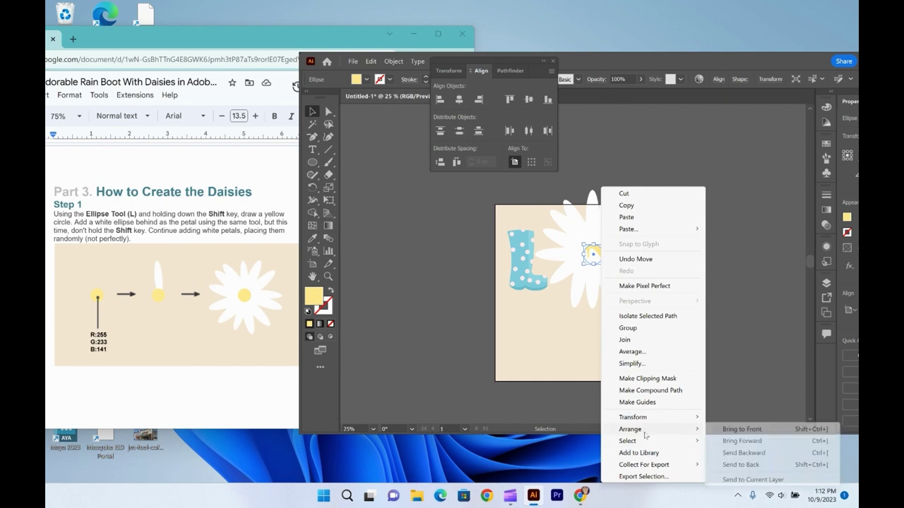
left_click(729, 442)
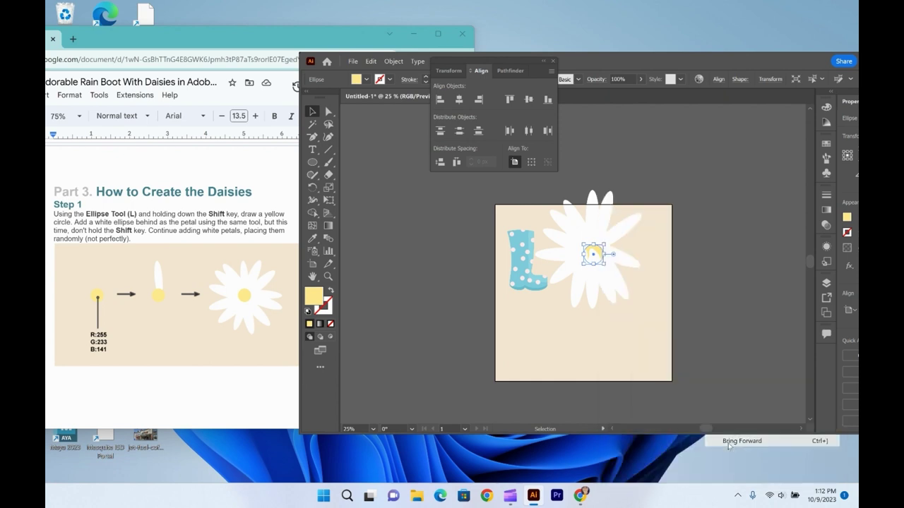
right_click(601, 252)
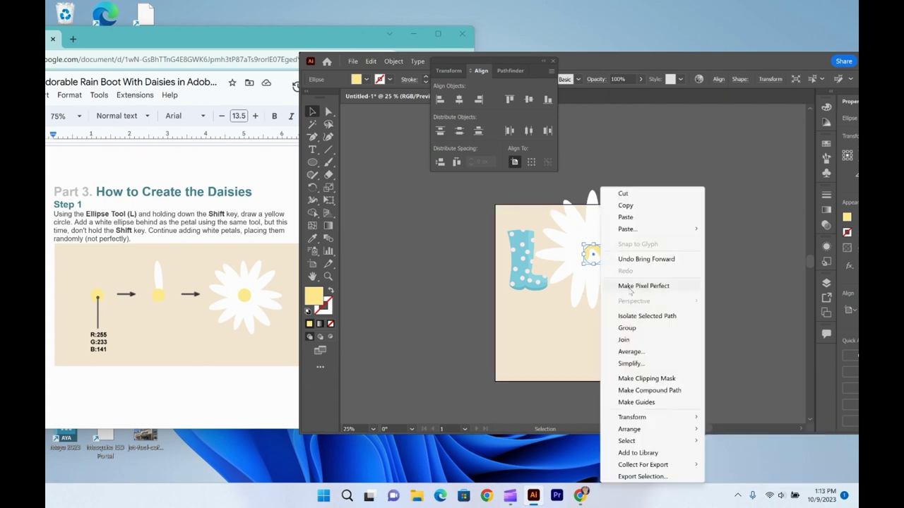
mouse_move(642, 428)
left_click(730, 429)
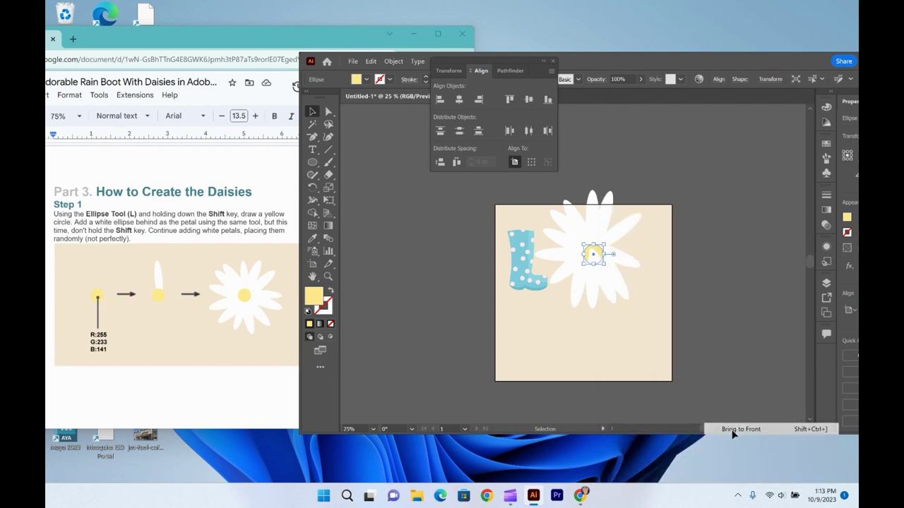
left_click(661, 274)
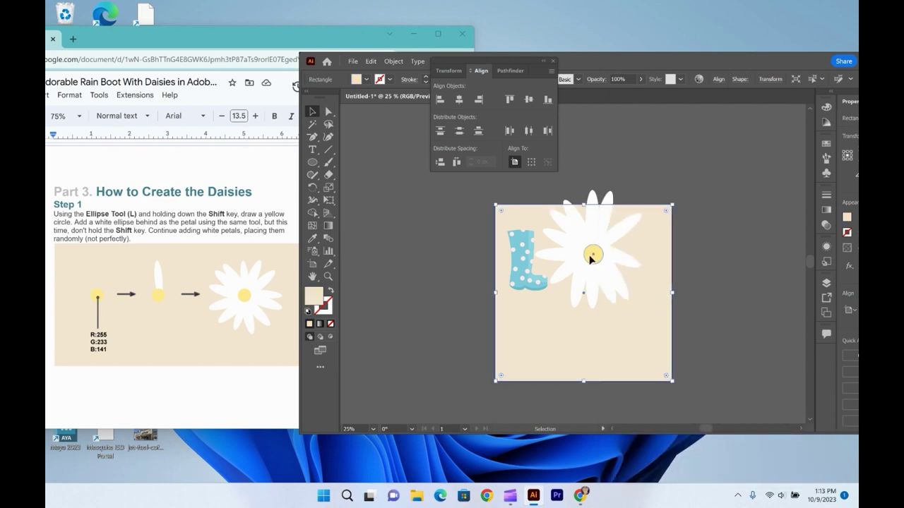
Reposition the yellow circle in the middle of the daisy where the white petals meet
left_click_drag(591, 258, 582, 256)
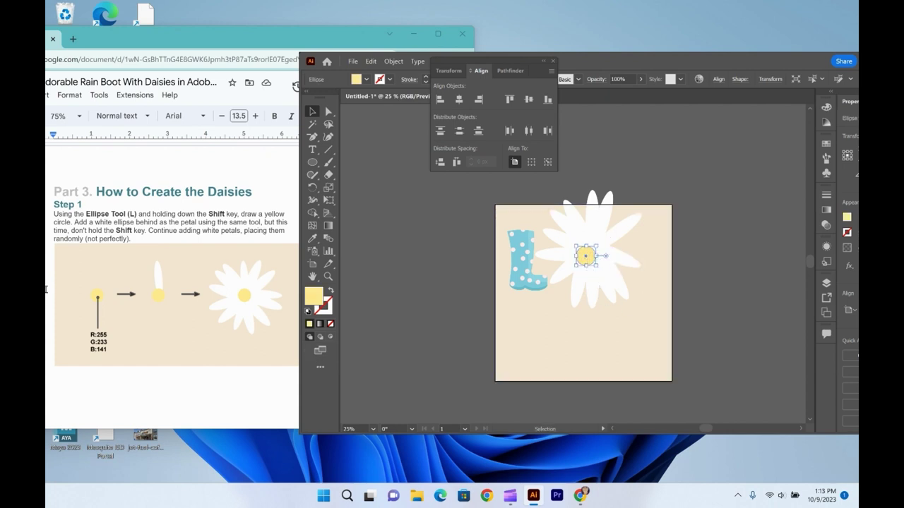
scroll(150, 260, "down", 6)
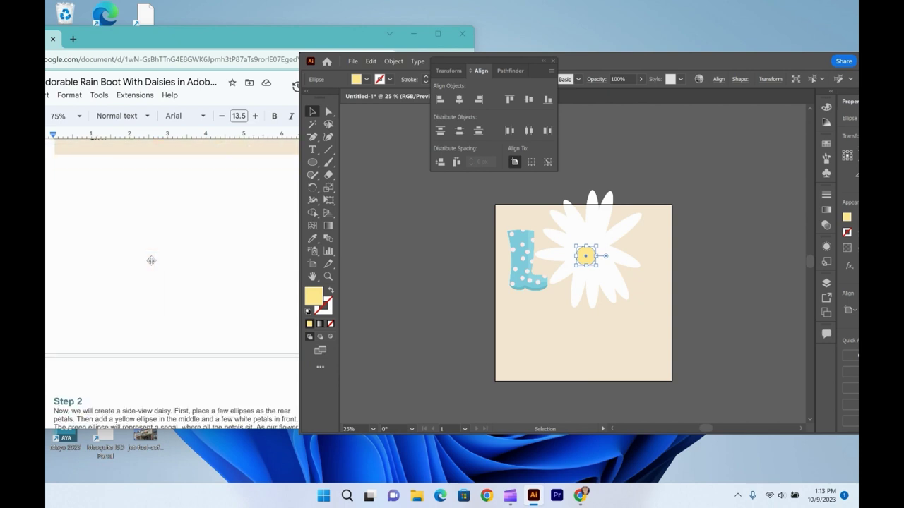
scroll(151, 260, "down", 1)
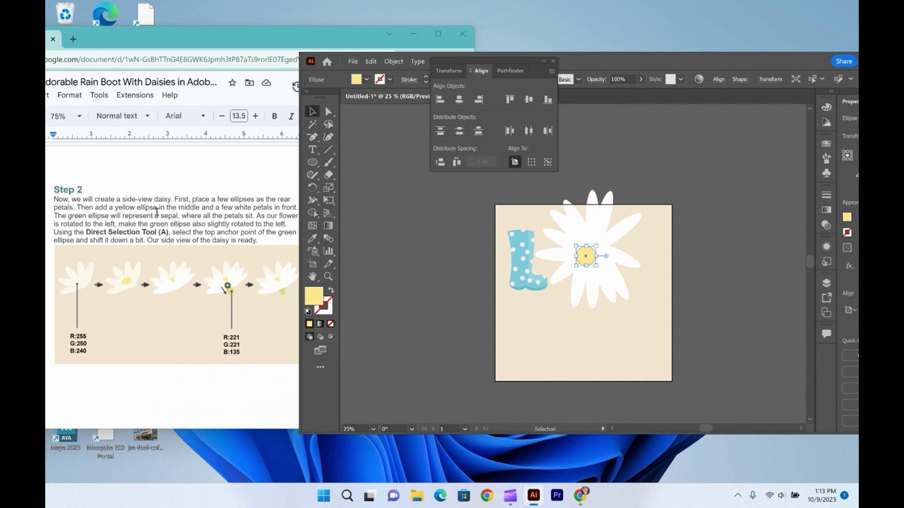
scroll(157, 212, "up", 4)
scroll(157, 212, "up", 4)
scroll(157, 212, "down", 4)
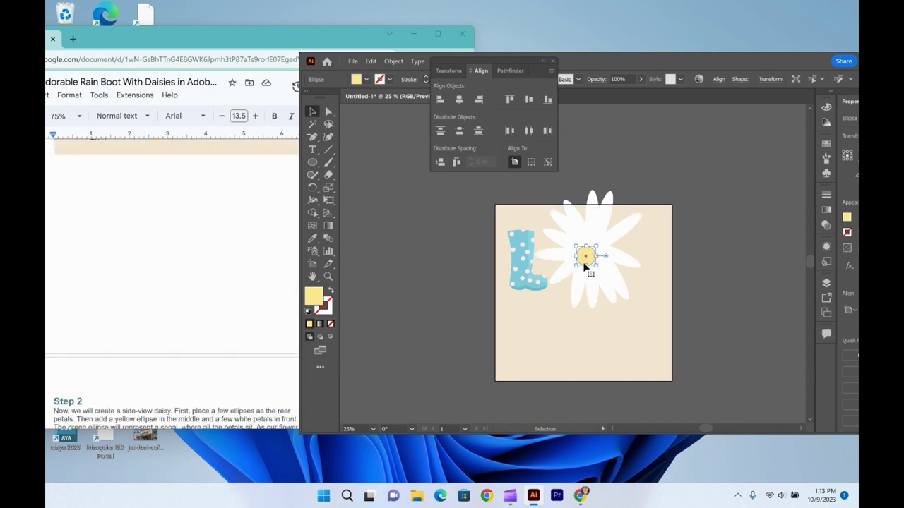
left_click_drag(584, 259, 588, 261)
left_click_drag(548, 186, 650, 311)
left_click(690, 293)
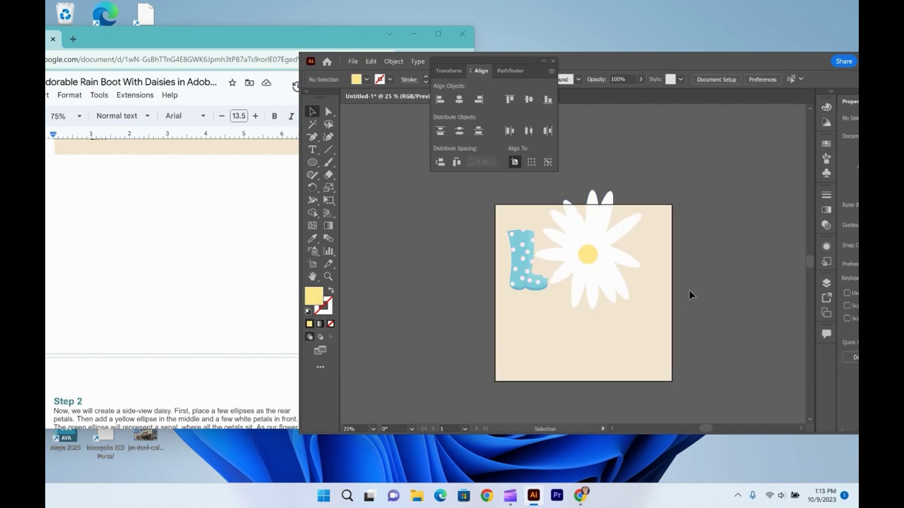
Lock the beige background rectangle and the paths and groups that make up the boot
left_click(637, 318)
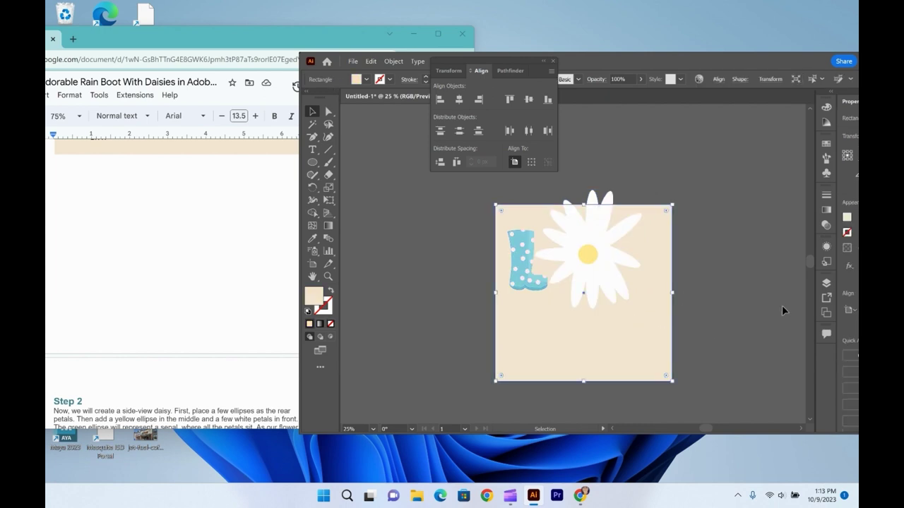
left_click(826, 283)
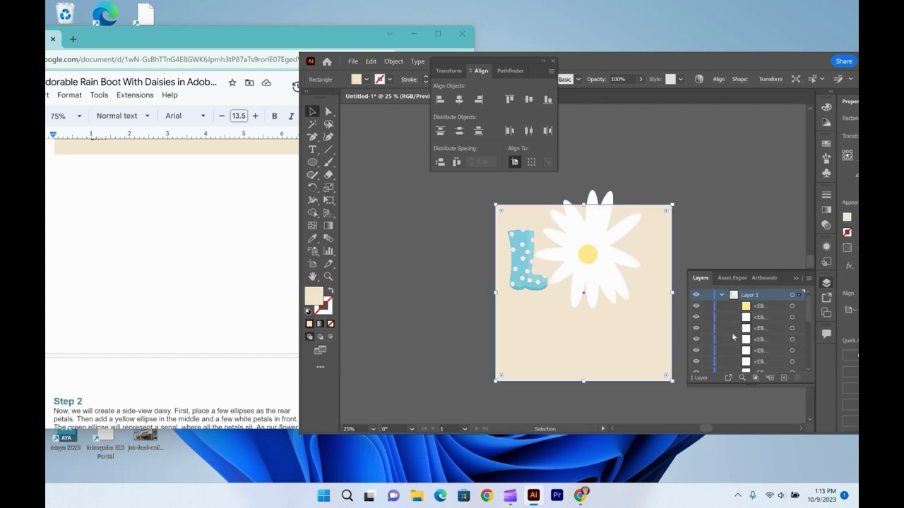
scroll(718, 311, "down", 5)
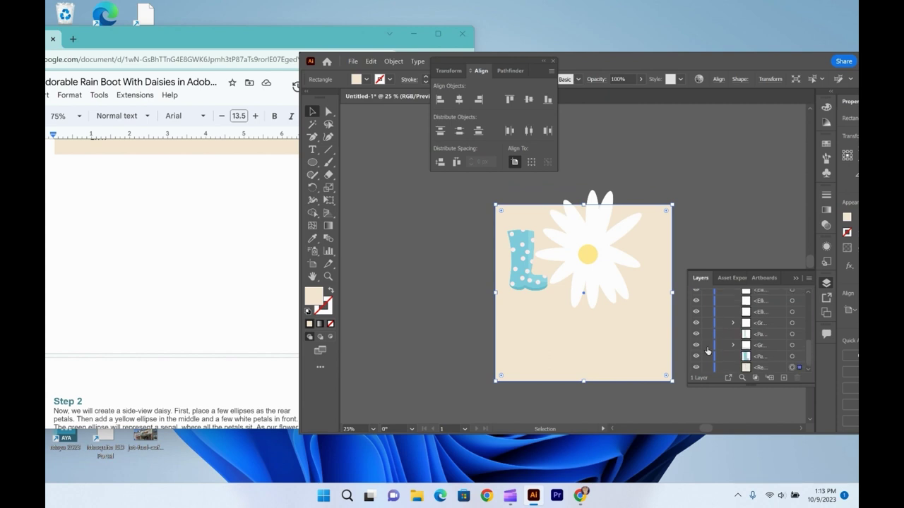
left_click(707, 368)
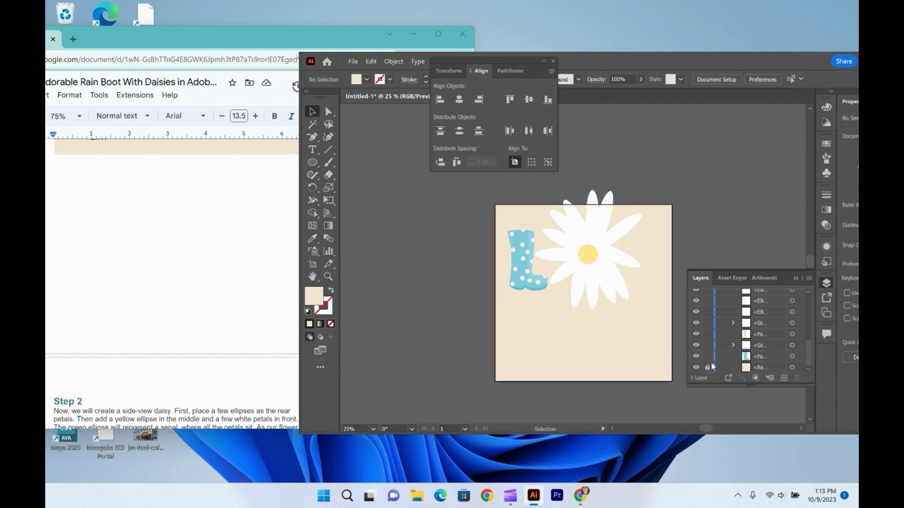
left_click(706, 357)
left_click(706, 345)
left_click(706, 333)
left_click(707, 323)
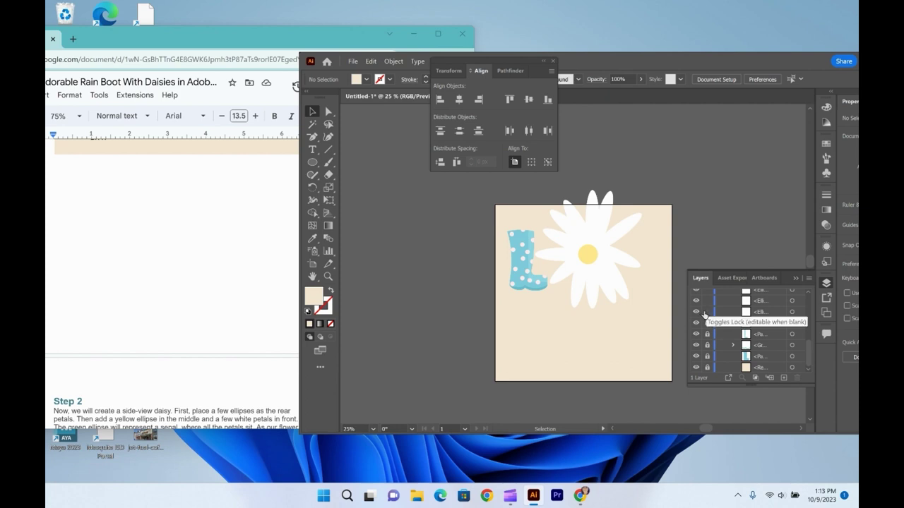
Select the whole daisy, scale it down and place it beside the boot, fully inside the artboard
scroll(703, 314, "up", 3)
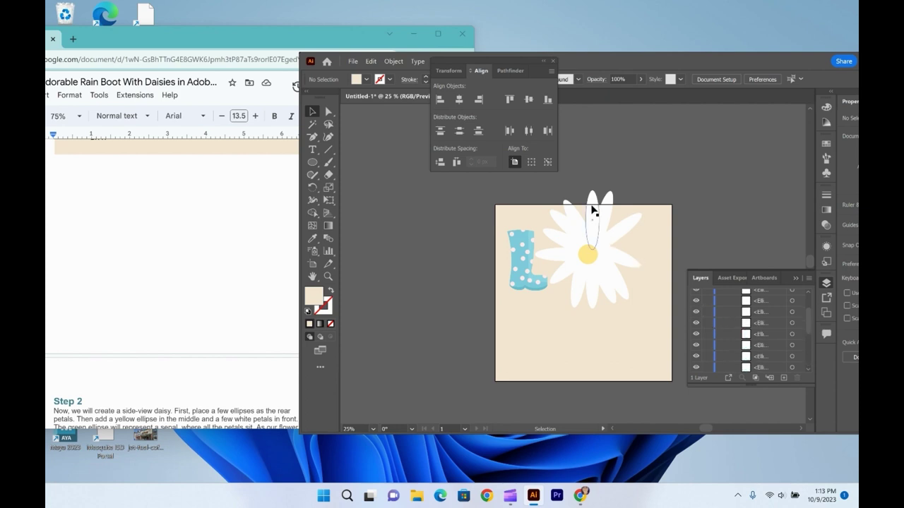
left_click_drag(553, 189, 640, 278)
left_click_drag(661, 312, 632, 285)
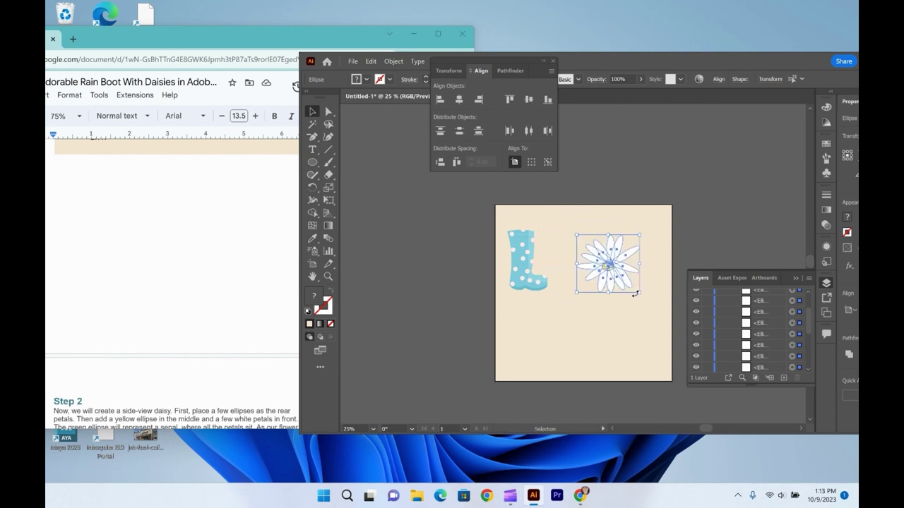
left_click(697, 245)
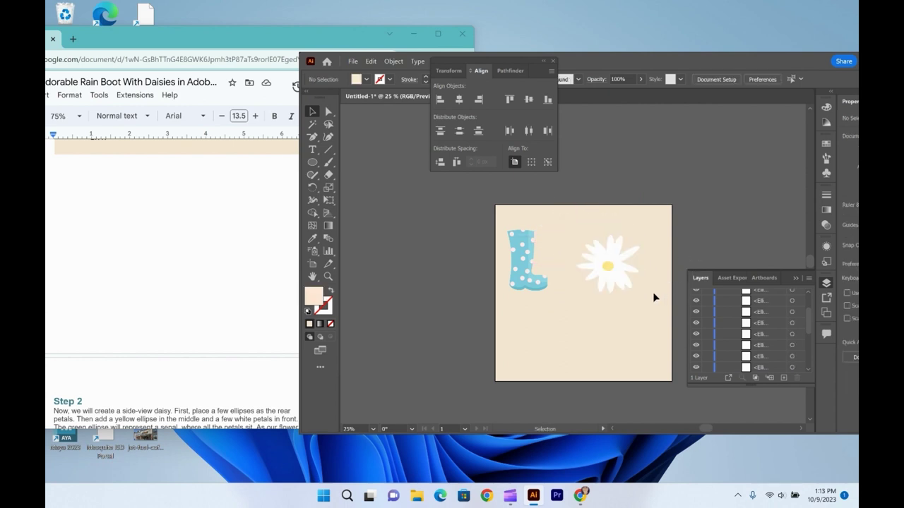
Switch to the Google Docs guide and review the instructions for the daisies in Steps 1 to 3
left_click(136, 274)
scroll(137, 273, "up", 3)
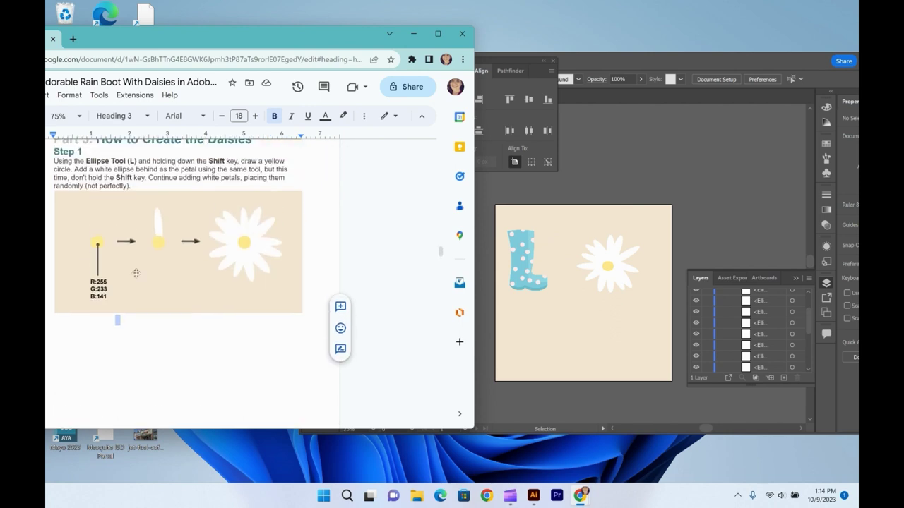
scroll(134, 273, "down", 6)
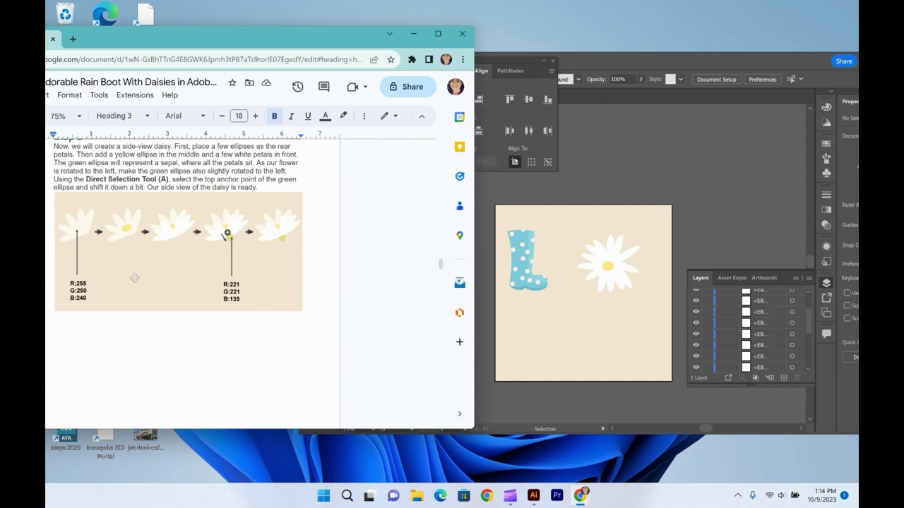
scroll(133, 277, "up", 1)
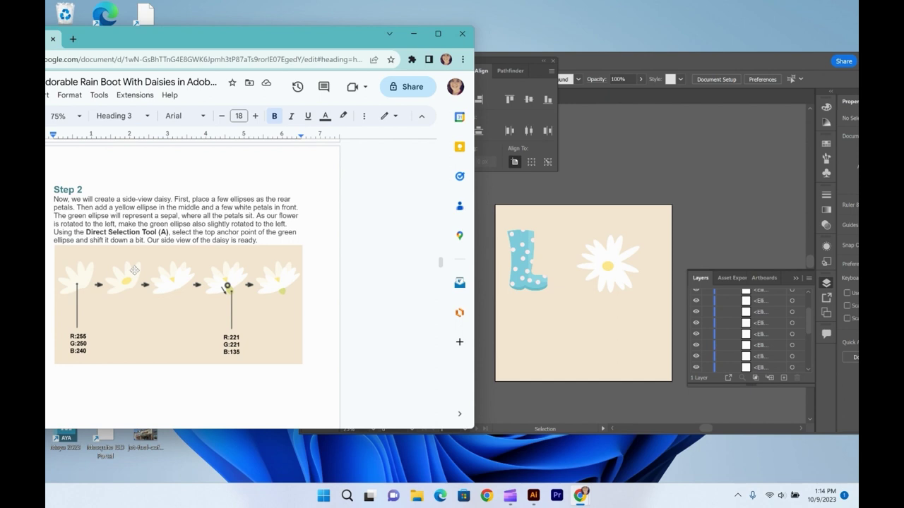
scroll(135, 270, "down", 10)
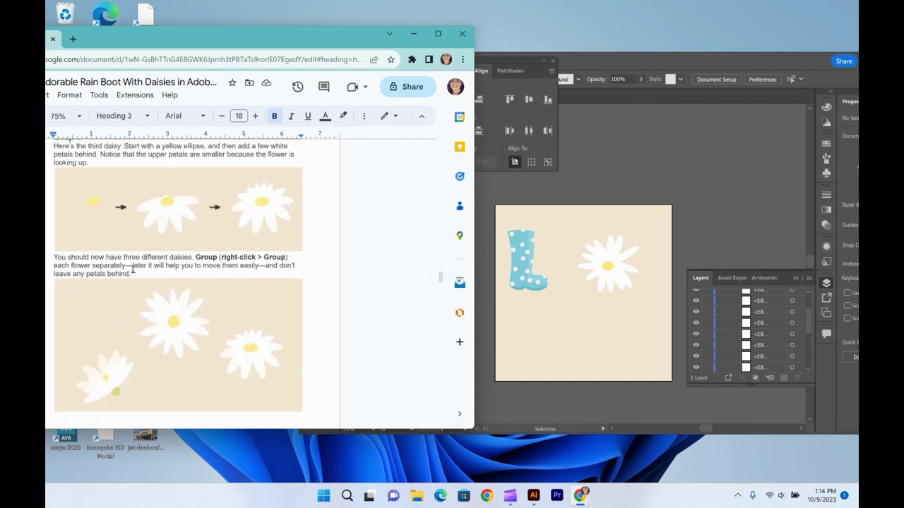
scroll(132, 269, "up", 2)
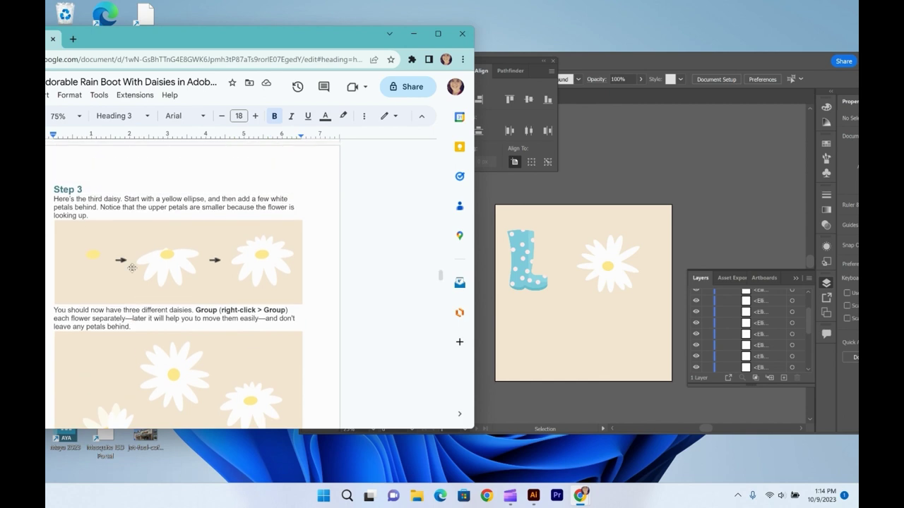
scroll(132, 267, "up", 8)
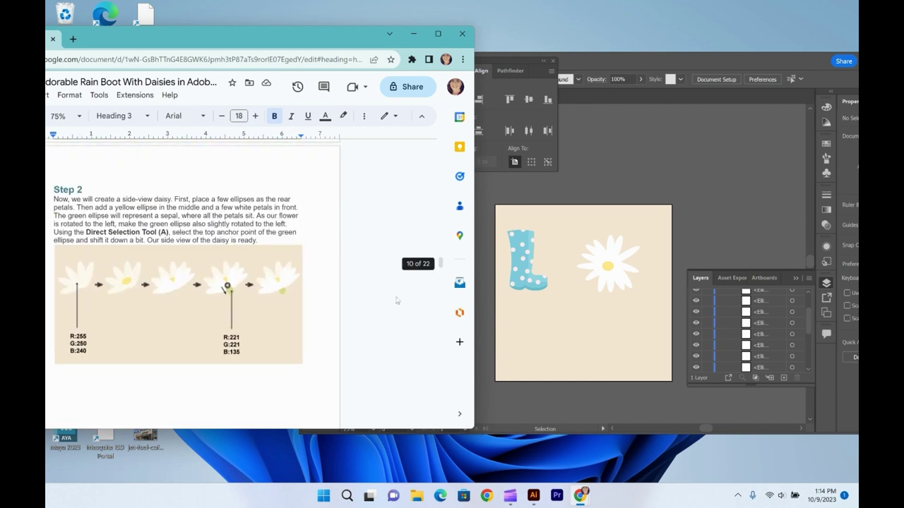
Switch to Illustrator, move the daisy above the artboard and nudge its yellow center slightly to the right
left_click_drag(580, 227, 645, 320)
left_click_drag(612, 283, 622, 139)
left_click(686, 154)
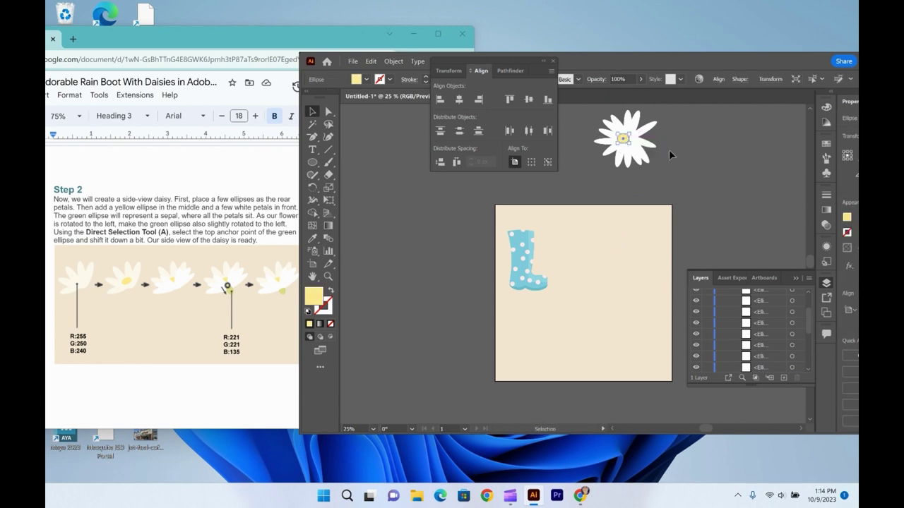
key("Right")
key("Right")
key("Right")
left_click(671, 121)
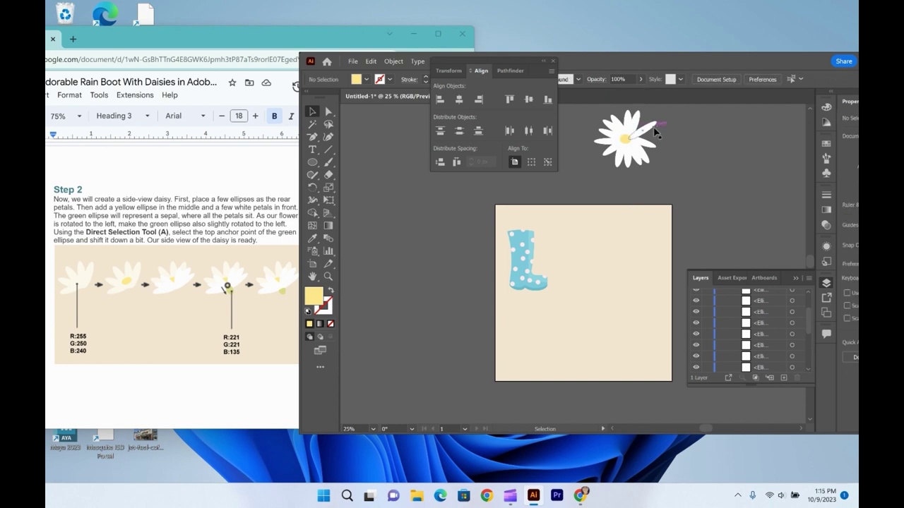
Duplicate the whole daisy and place the copy on the empty canvas left of the artboard
left_click_drag(681, 154, 589, 111)
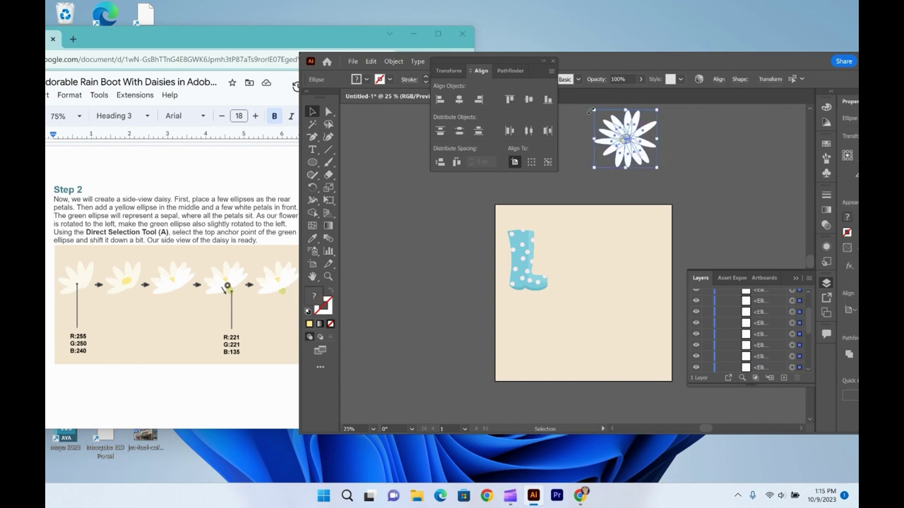
key("a")
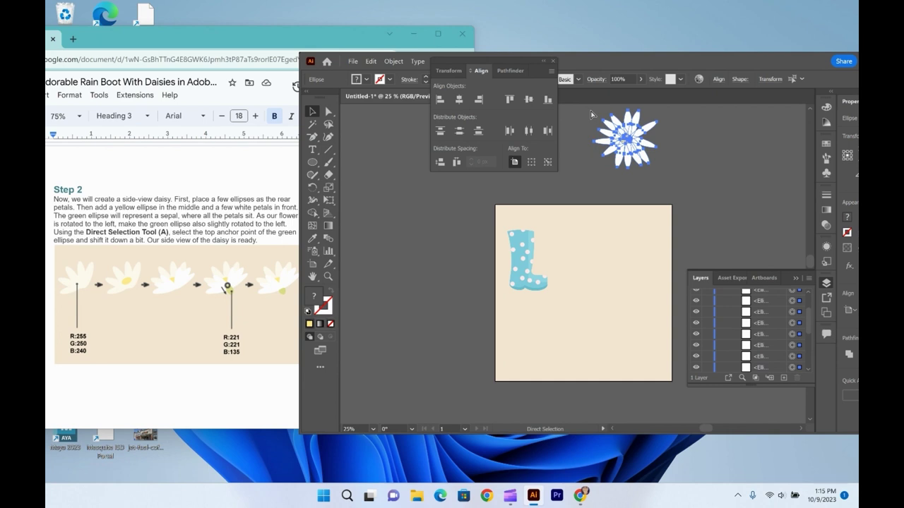
key("v")
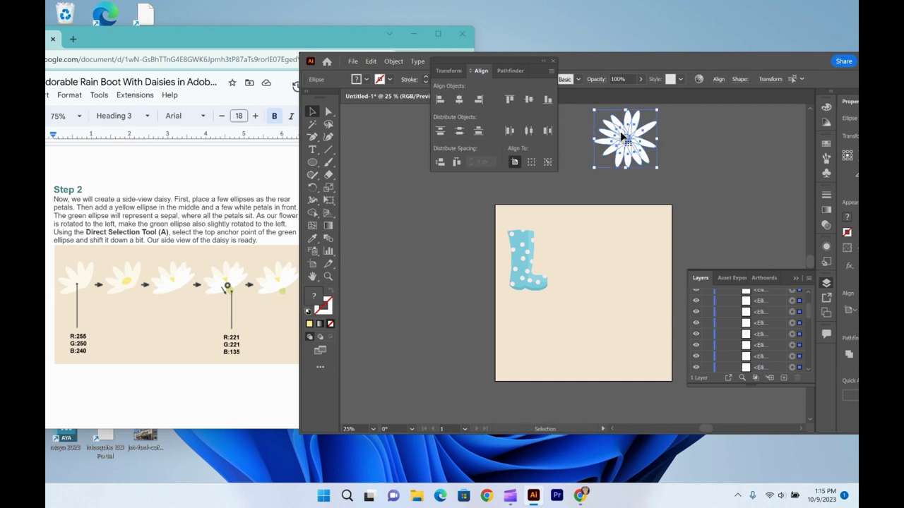
left_click_drag(621, 136, 393, 282)
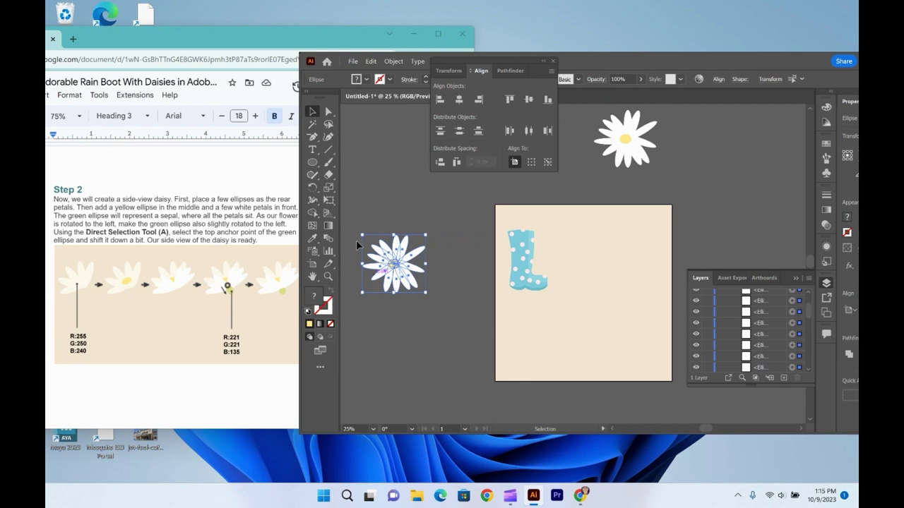
left_click(445, 271)
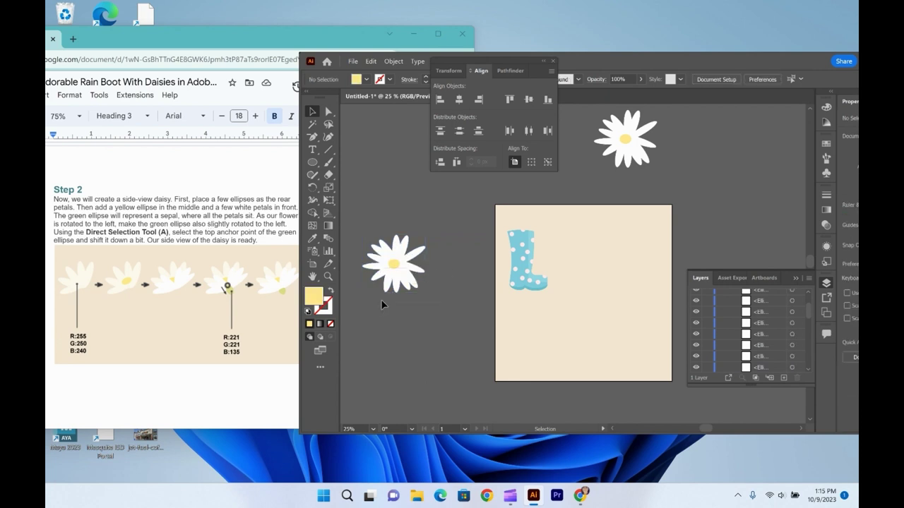
Detach the lower and lower-right petals from the daisy copy and set them aside below the flower
left_click(401, 300)
left_click_drag(411, 287, 432, 365)
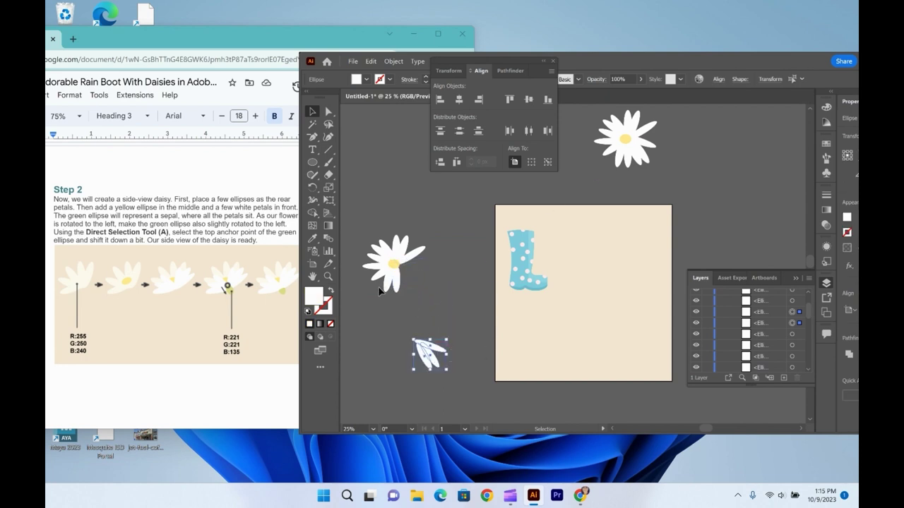
left_click_drag(388, 301, 395, 361)
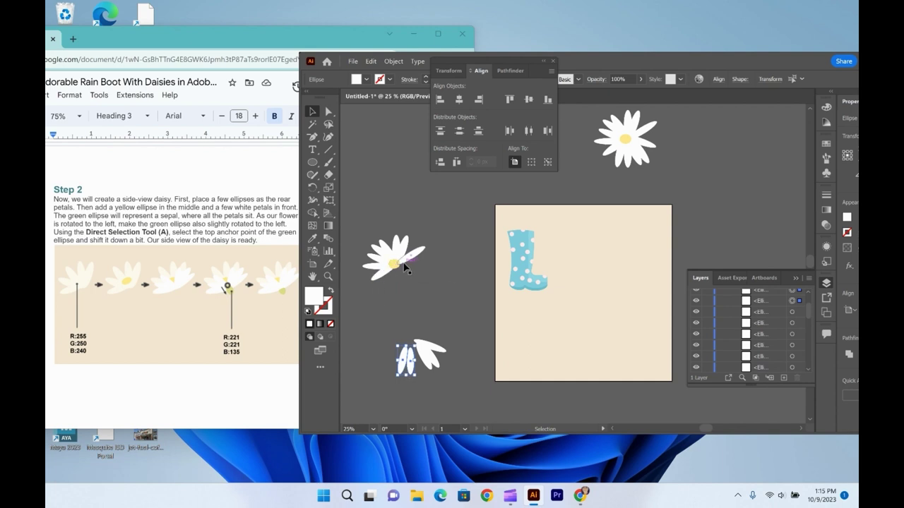
Adjust the daisy copy's right petal and add one set-aside petal above it, angled up to the right from the yellow center
left_click_drag(413, 257, 417, 261)
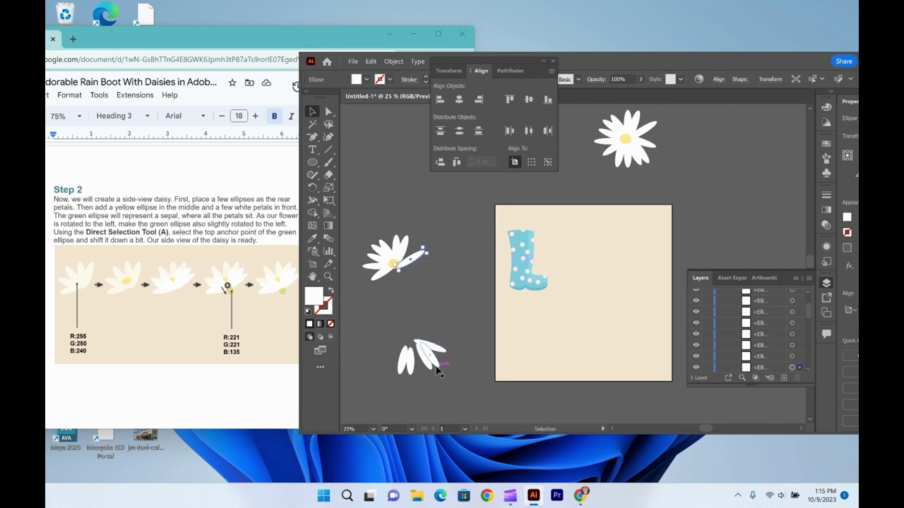
left_click_drag(428, 352, 436, 325)
left_click_drag(423, 313, 419, 287)
key("ctrl+plus")
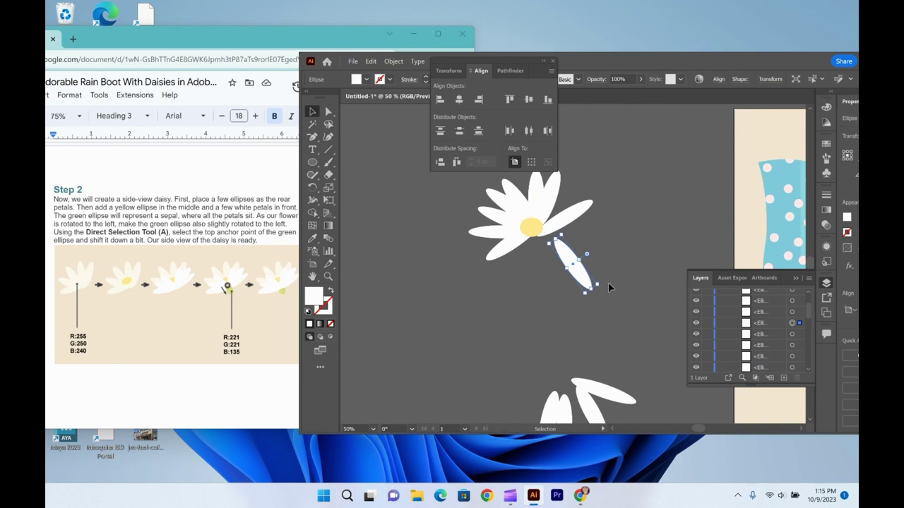
left_click_drag(600, 285, 576, 202)
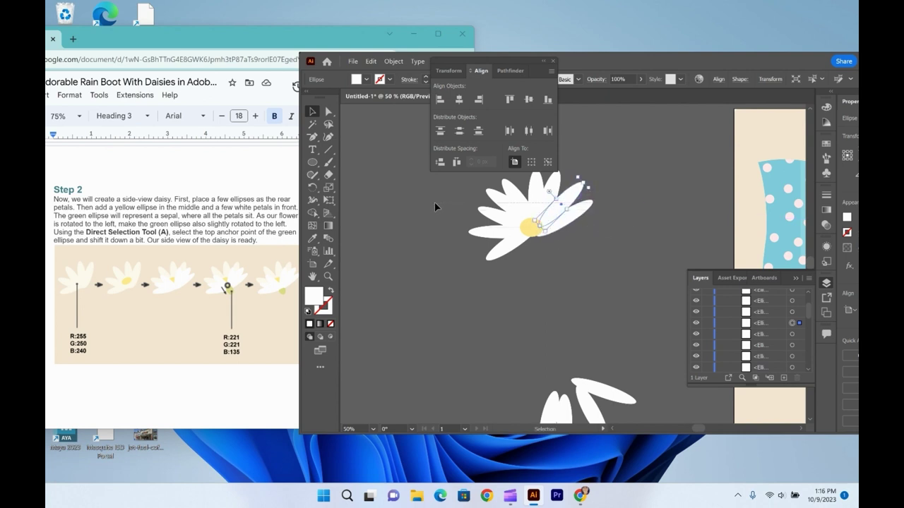
Fill all petals of the daisy copy, excluding the yellow center, with the cream color R 255, G 250, B 240
left_click_drag(436, 207, 484, 223)
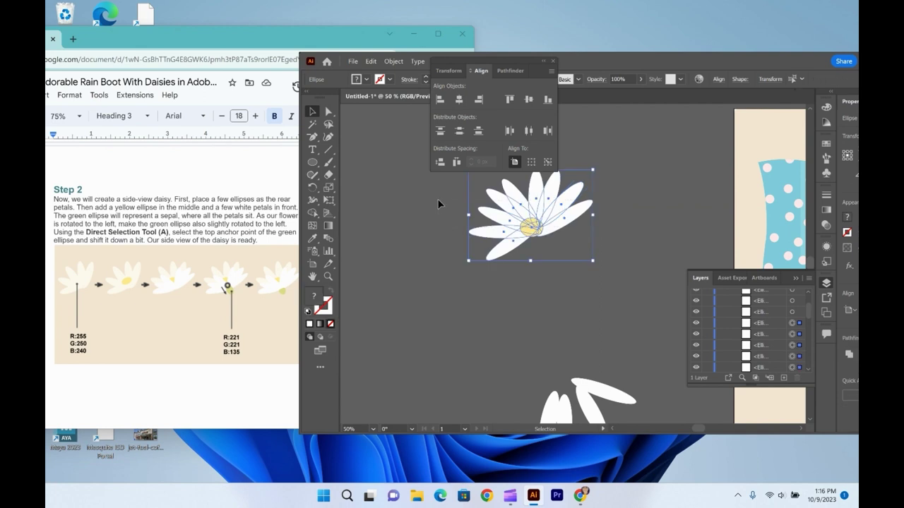
left_click(529, 224, "shift")
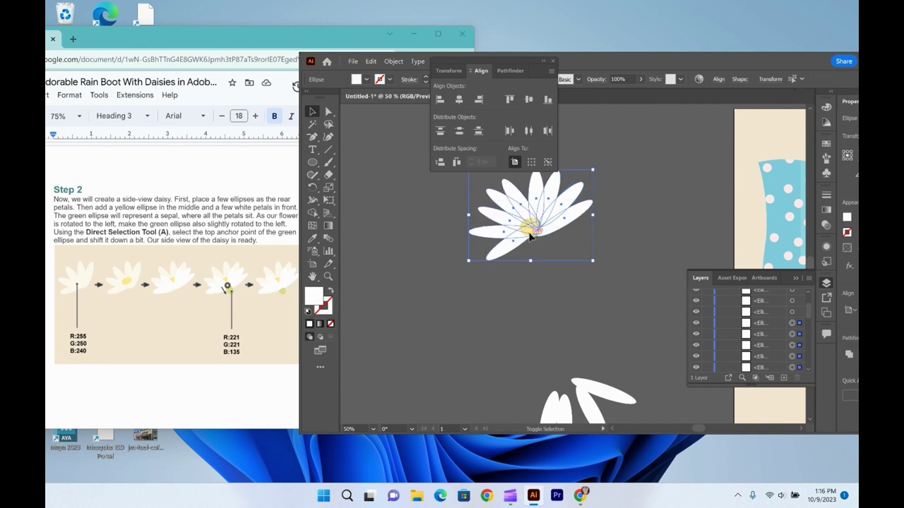
left_click(529, 236, "shift")
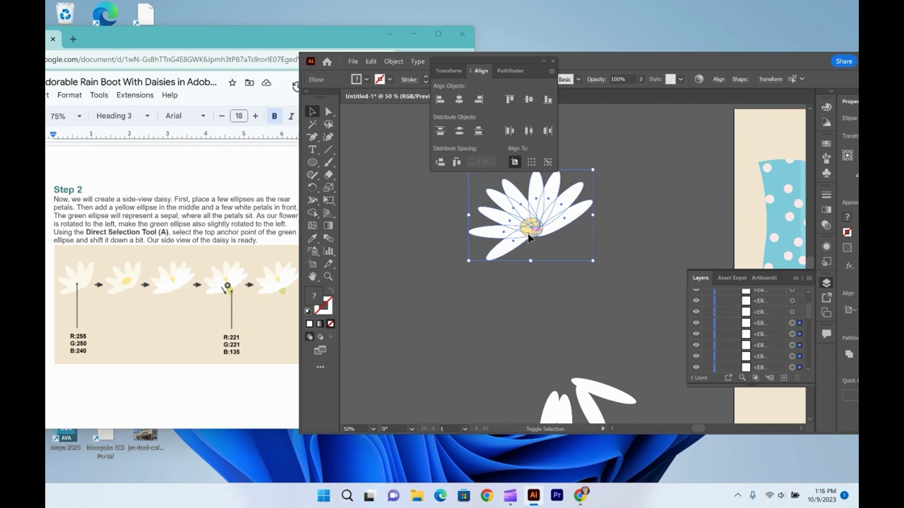
left_click(530, 238, "shift")
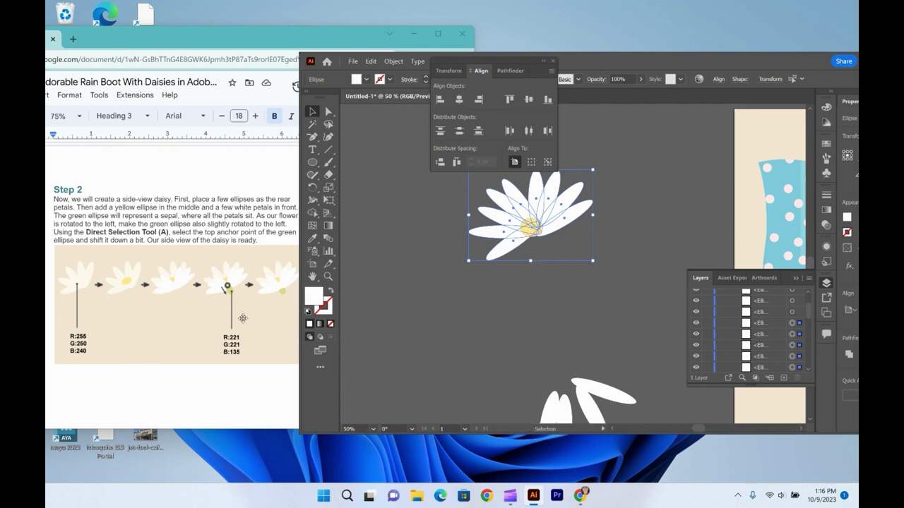
double_click(313, 296)
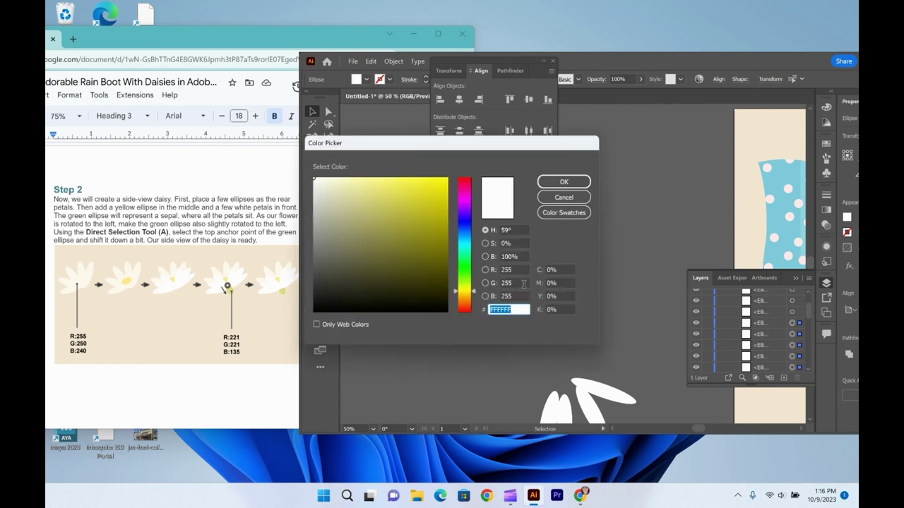
double_click(513, 283)
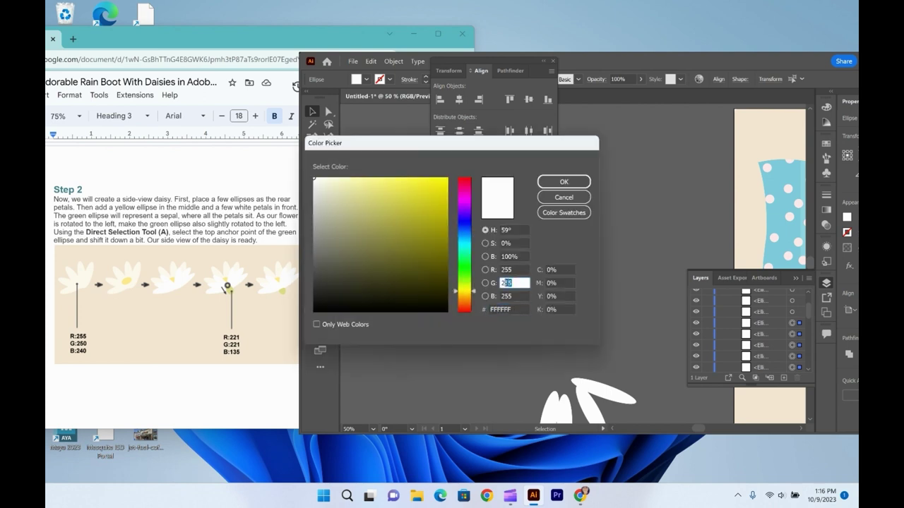
type("250")
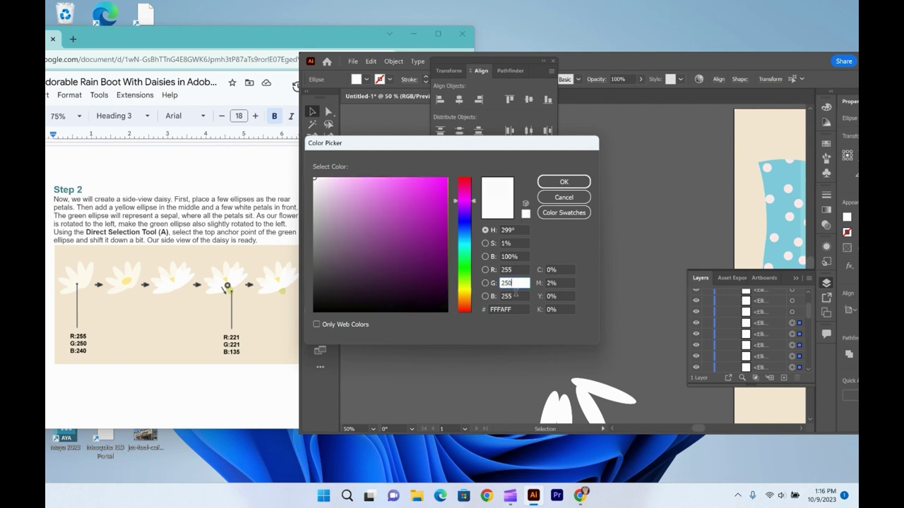
double_click(507, 296)
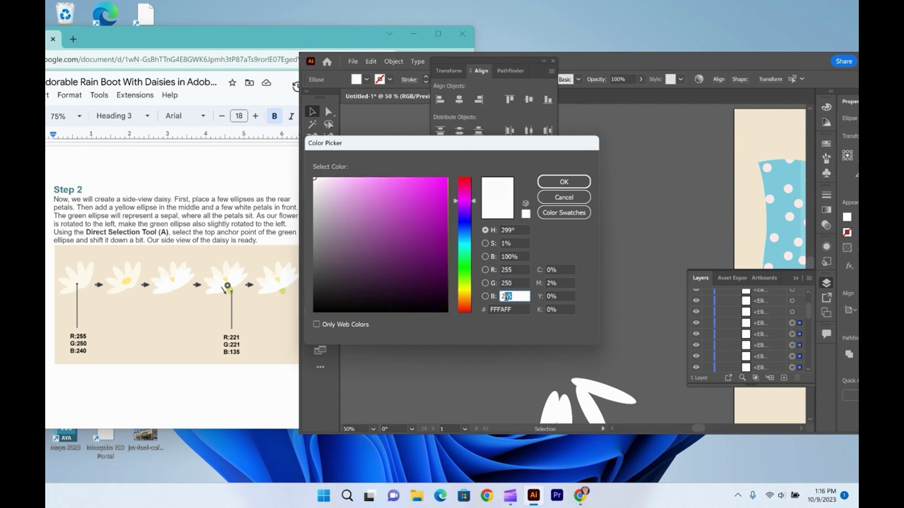
type("2")
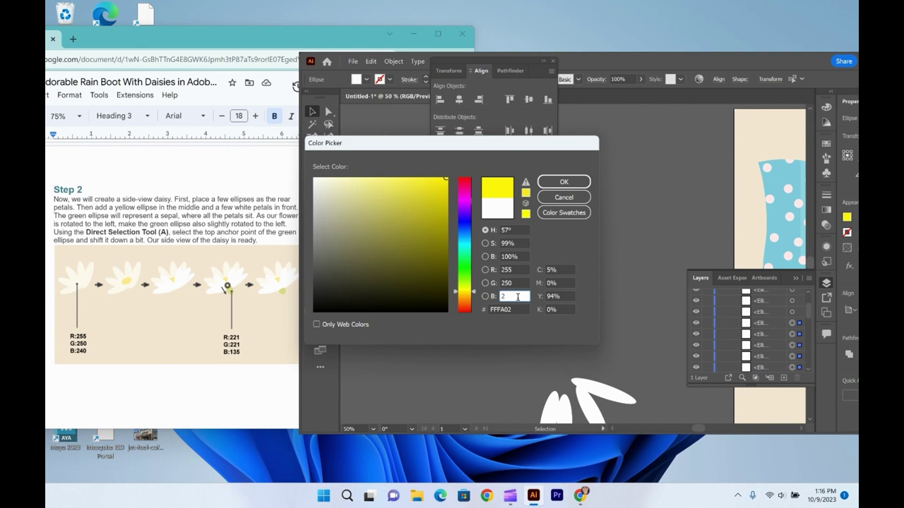
type("40")
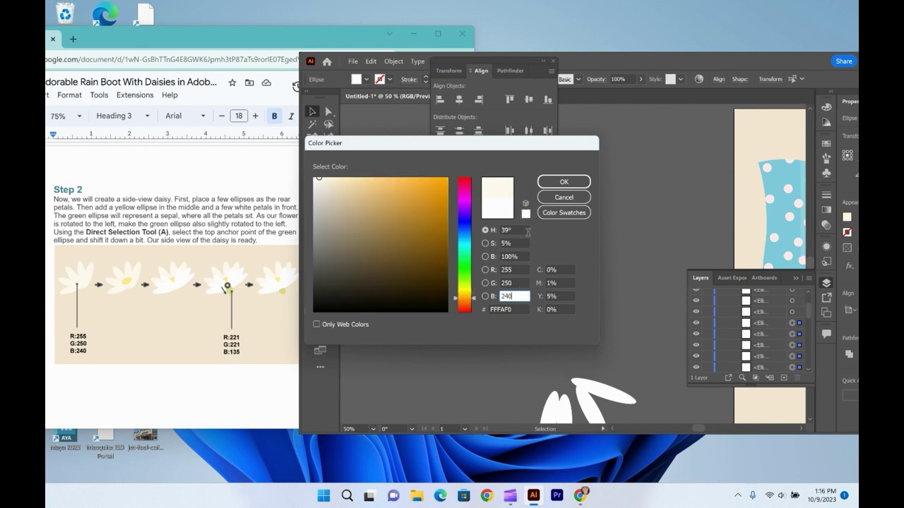
left_click(559, 183)
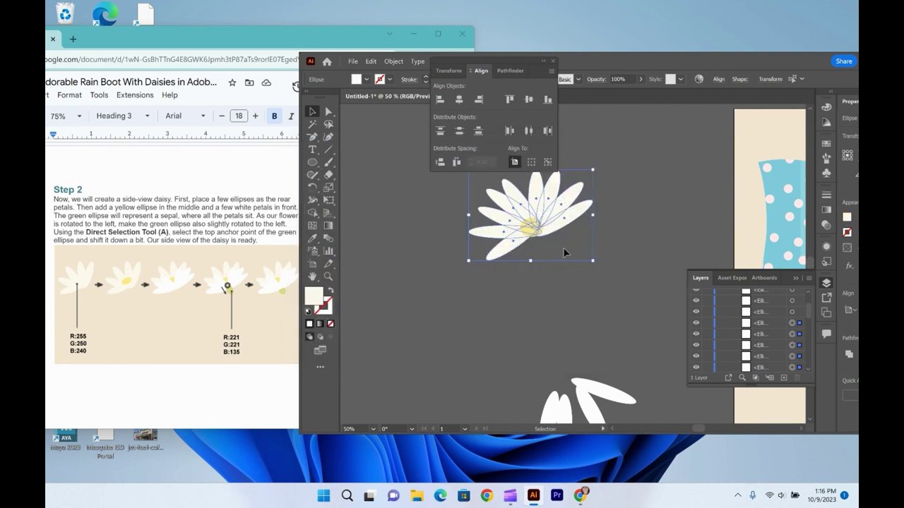
left_click(532, 292)
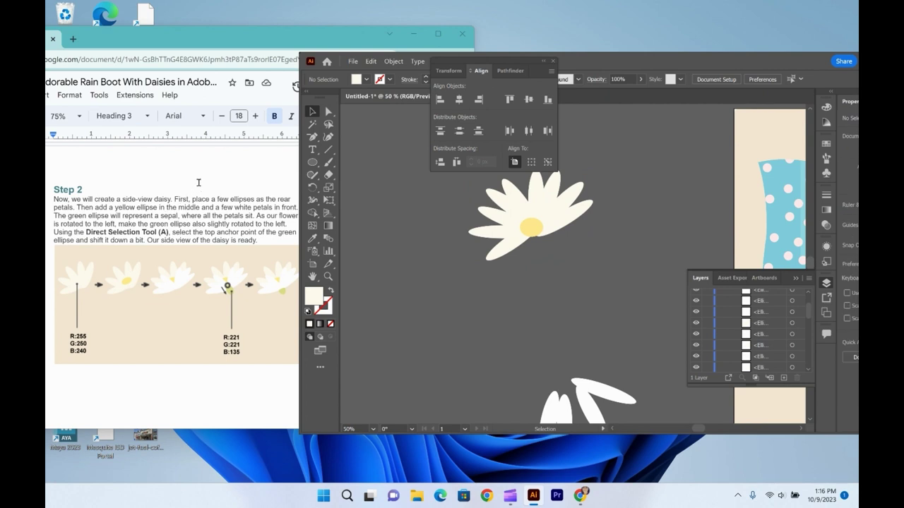
Following Step 2 of the guide, place a set-aside white petal in front of the flower's right side, slanting up to the right
left_click(214, 206)
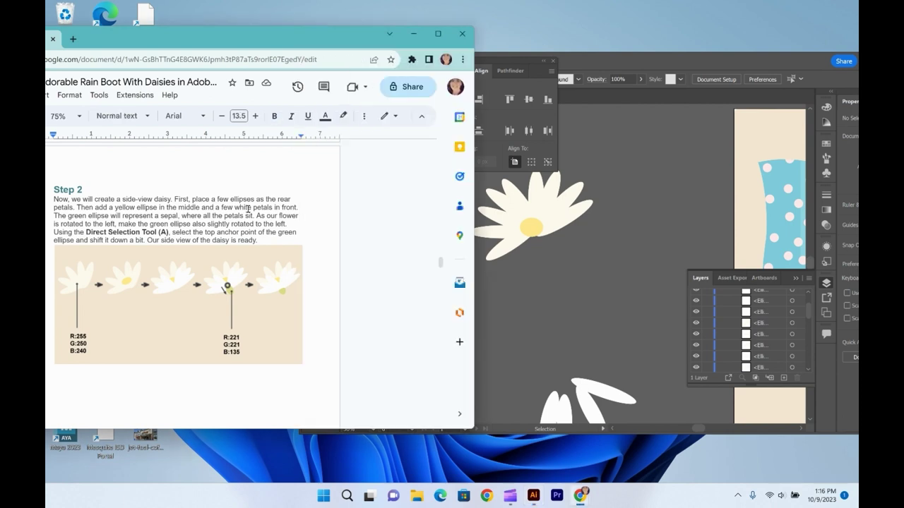
left_click(488, 254)
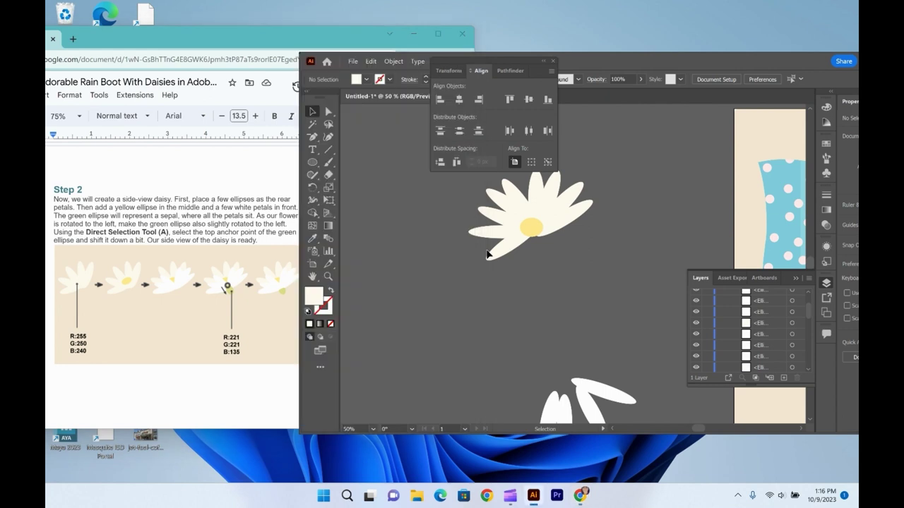
left_click_drag(615, 392, 572, 245)
right_click(573, 244)
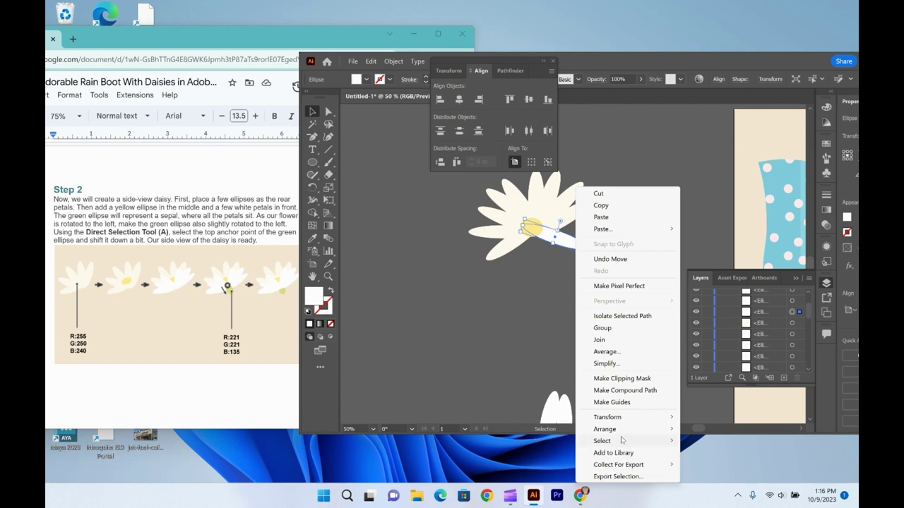
mouse_move(622, 428)
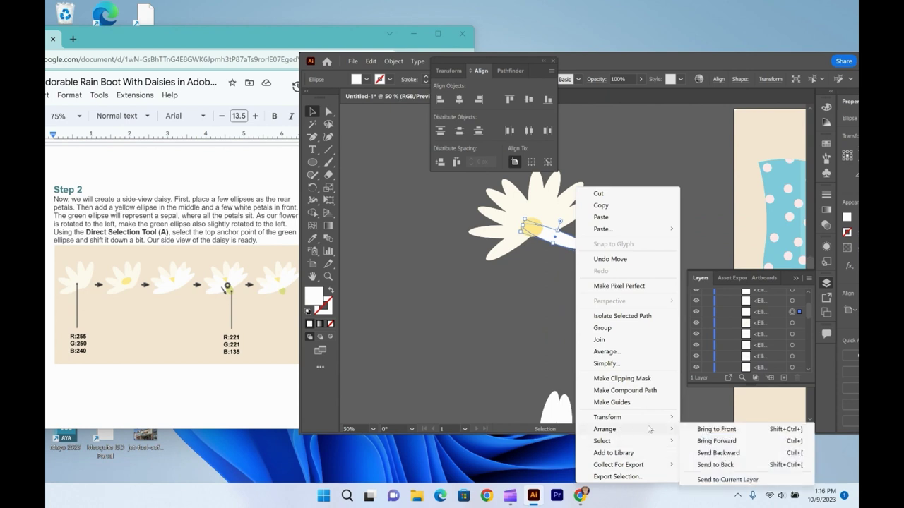
left_click(715, 430)
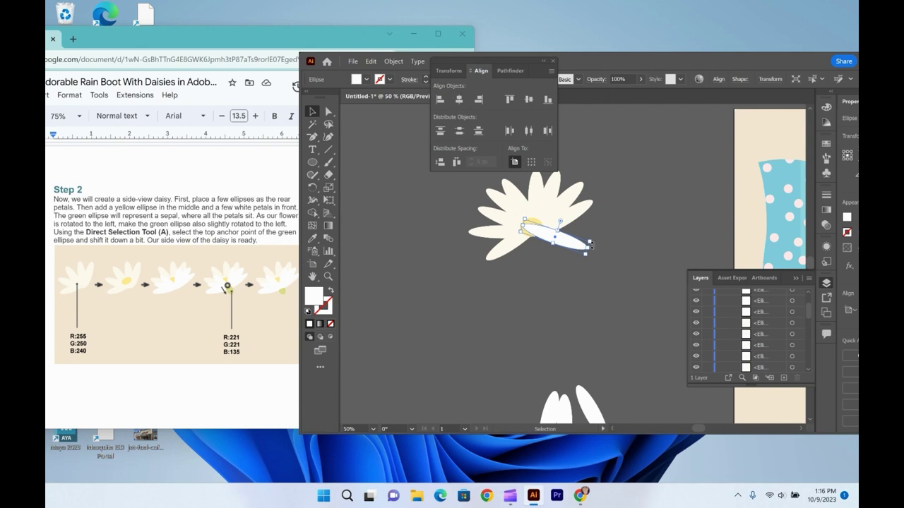
left_click_drag(591, 242, 580, 223)
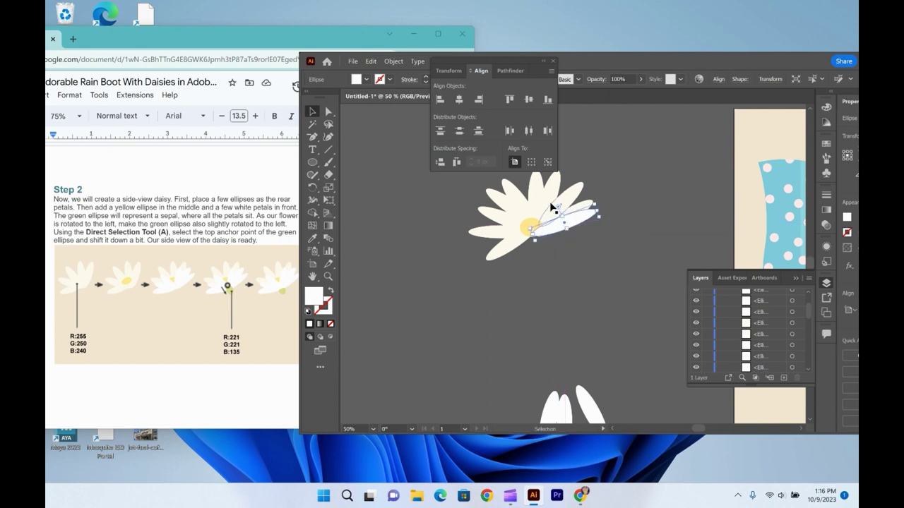
Duplicate the white front petal and place the copy over the flower's lower-left petal
key("ctrl+c")
key("ctrl+v")
left_click_drag(565, 270, 497, 249)
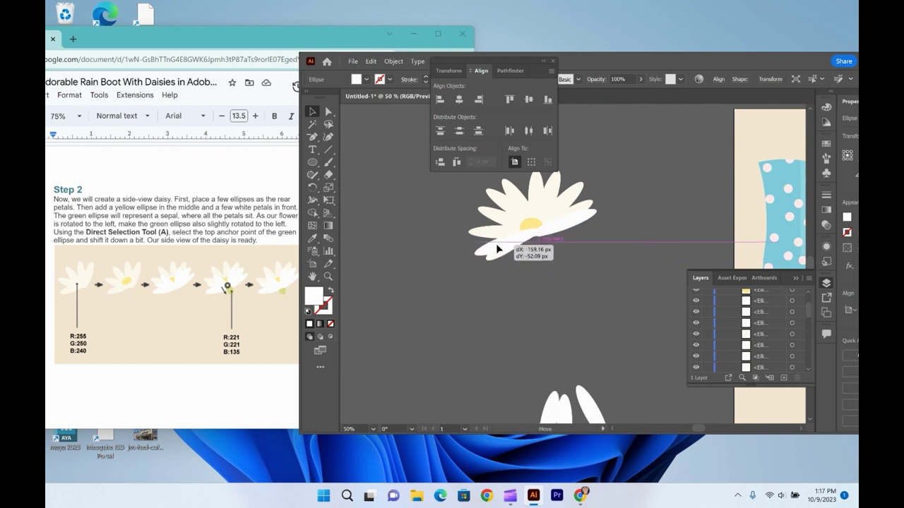
left_click_drag(497, 249, 485, 252)
Add another white petal copy on the flower's left side, rotated to slope down toward the yellow center
key("ctrl+z")
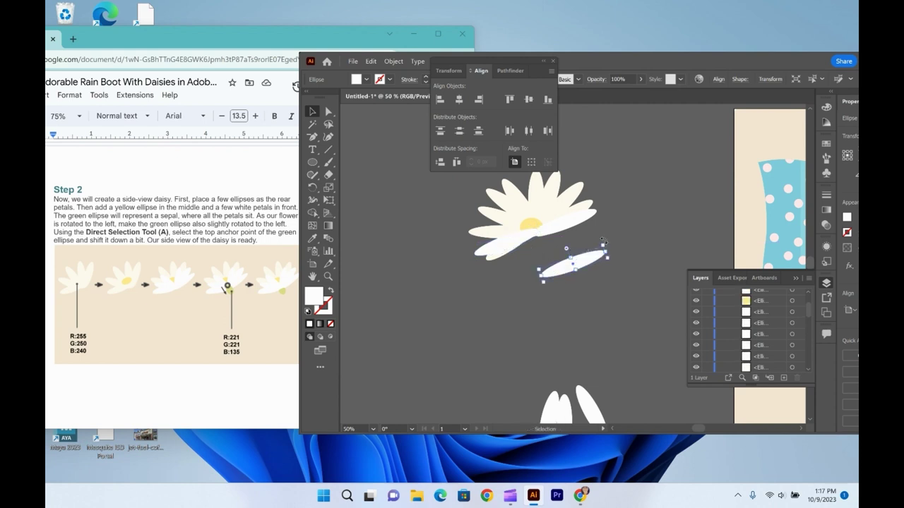
left_click_drag(604, 238, 502, 221)
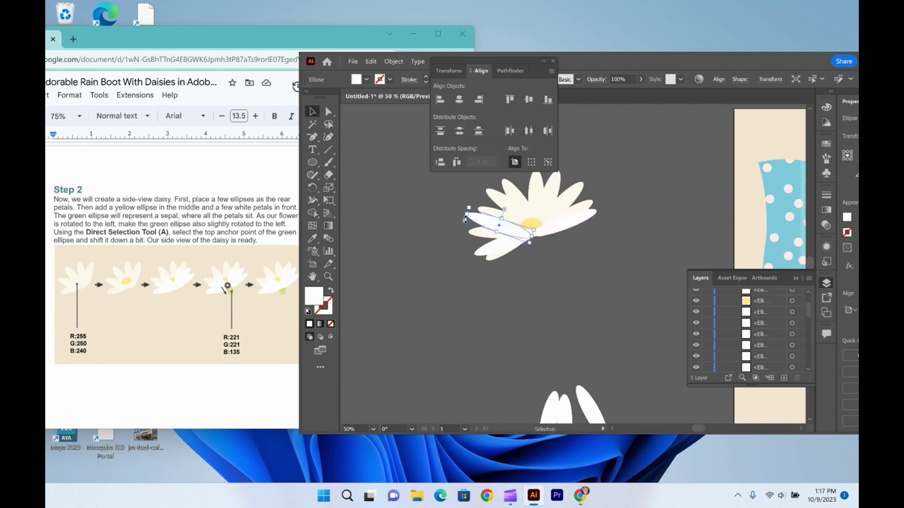
left_click_drag(468, 208, 480, 210)
Position another white petal copy just above the right front petal, rotated more steeply up to the right
left_click_drag(530, 244, 559, 204)
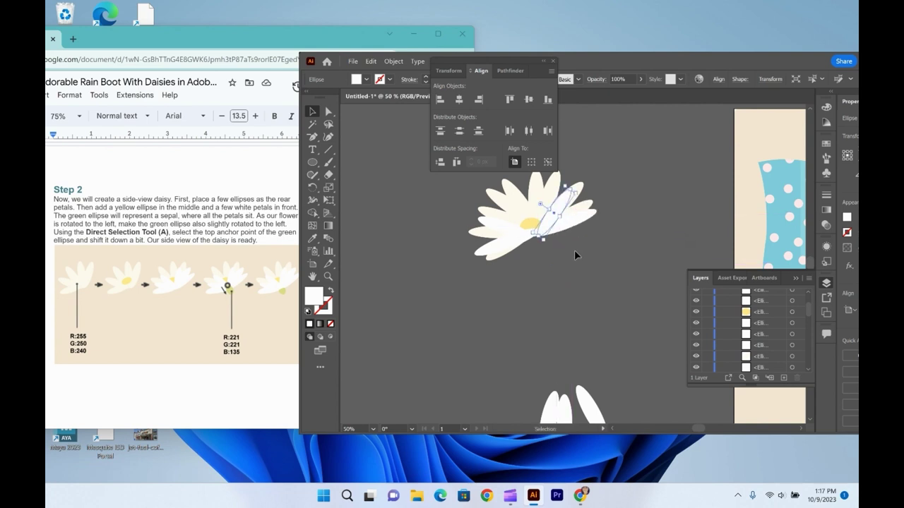
left_click_drag(550, 242, 537, 240)
key("a")
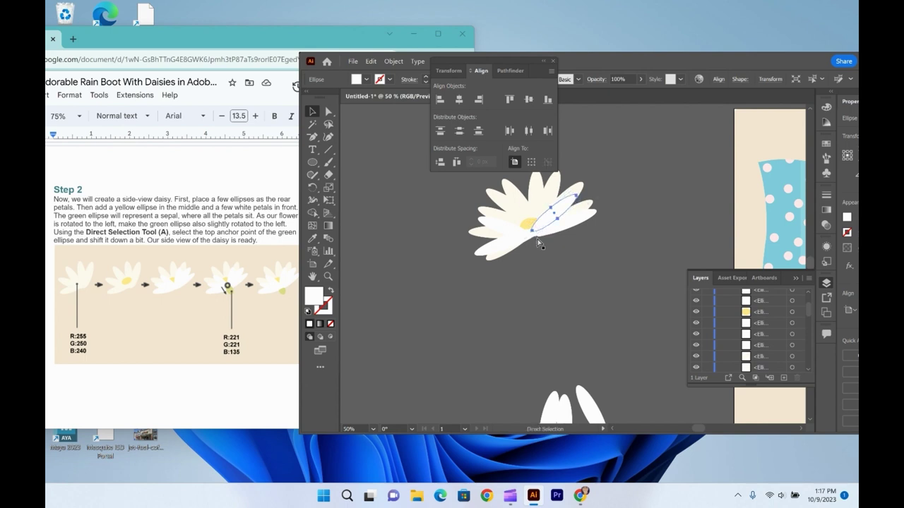
key("v")
Paste another white petal, make it smaller and place it on the left side, overlapping the yellow center
key("ctrl+v")
left_click_drag(604, 264, 599, 275)
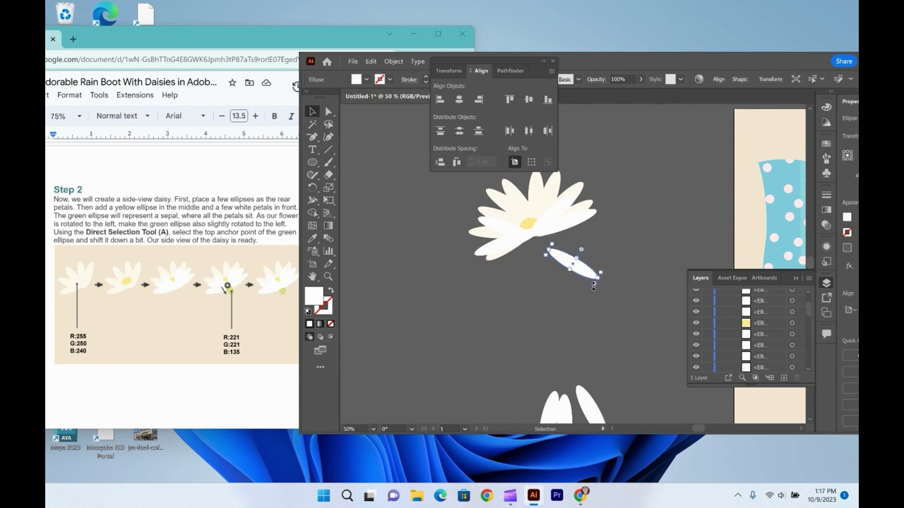
left_click_drag(600, 271, 519, 226)
Add a second small white petal, rotated nearly upright over the right part of the yellow center, and fine-tune the small left petal
key("ctrl+z")
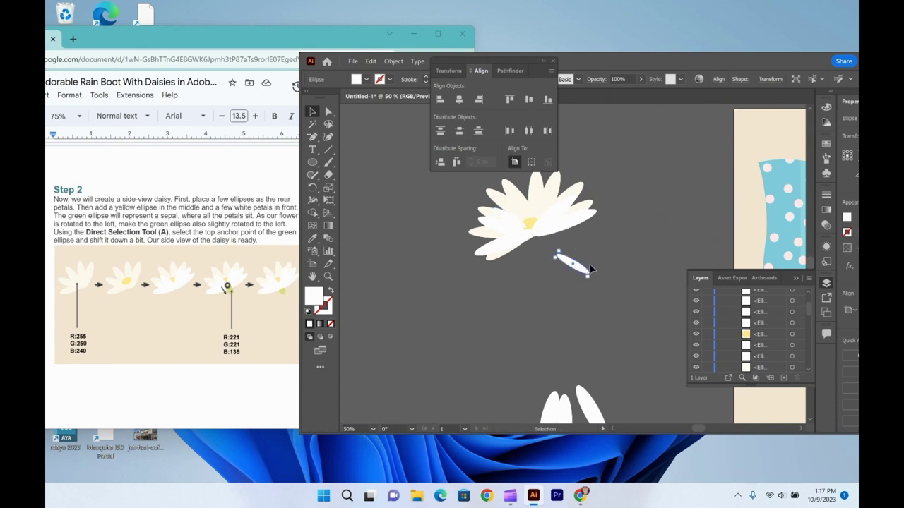
key("a")
scroll(574, 274, "up", 2)
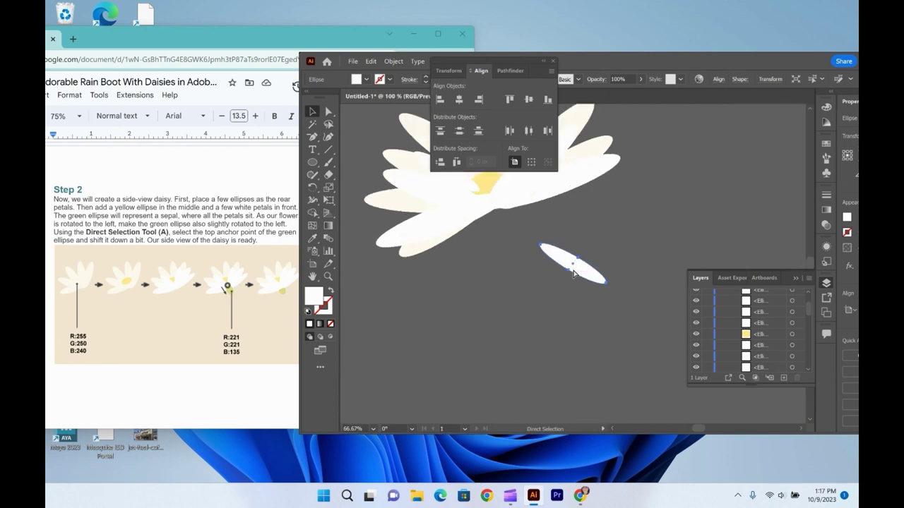
key("v")
left_click_drag(611, 272, 601, 240)
scroll(581, 247, "up", 2)
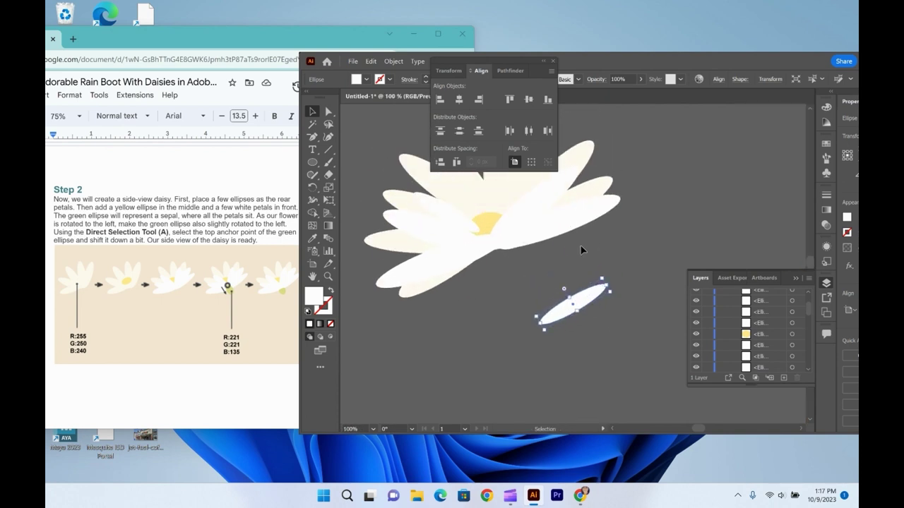
left_click_drag(472, 262, 468, 266)
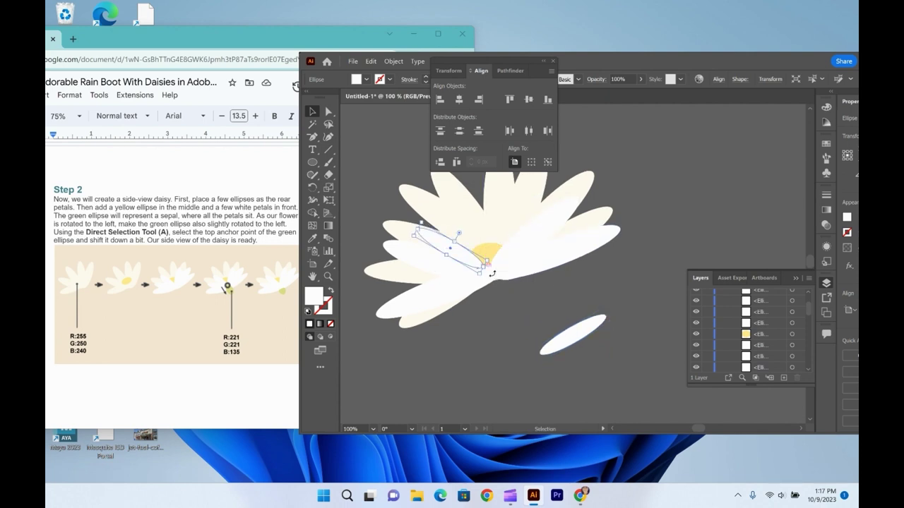
left_click_drag(574, 318, 519, 220)
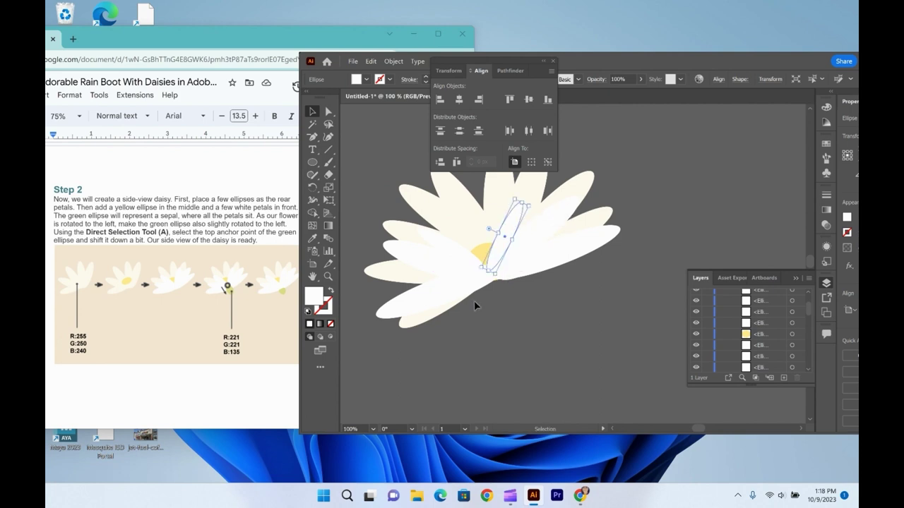
left_click(506, 344)
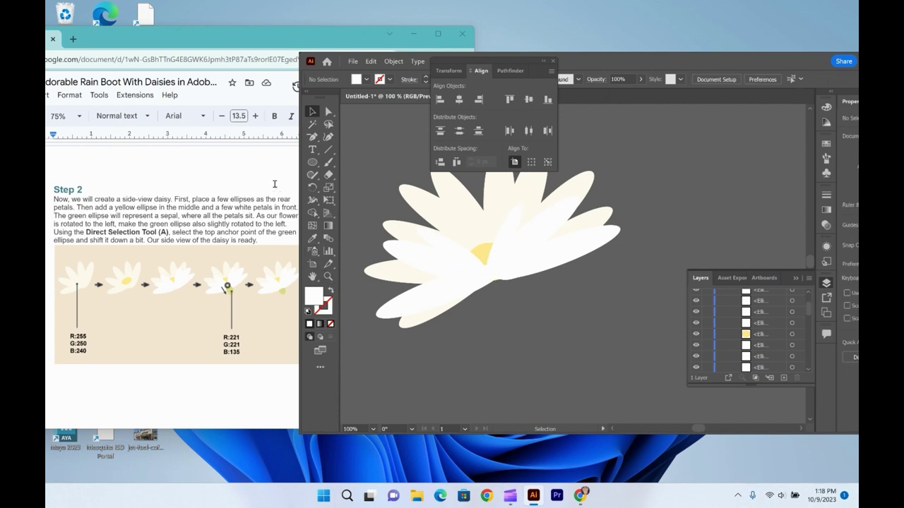
Draw a small upright ellipse below the flower and fill it with green R 221, G 221, B 135
left_click(312, 162)
left_click_drag(477, 334, 505, 367)
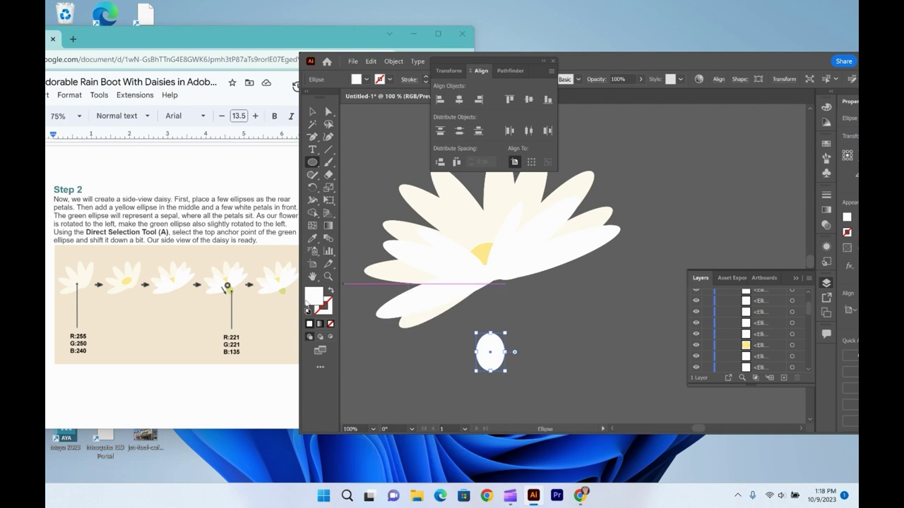
double_click(309, 302)
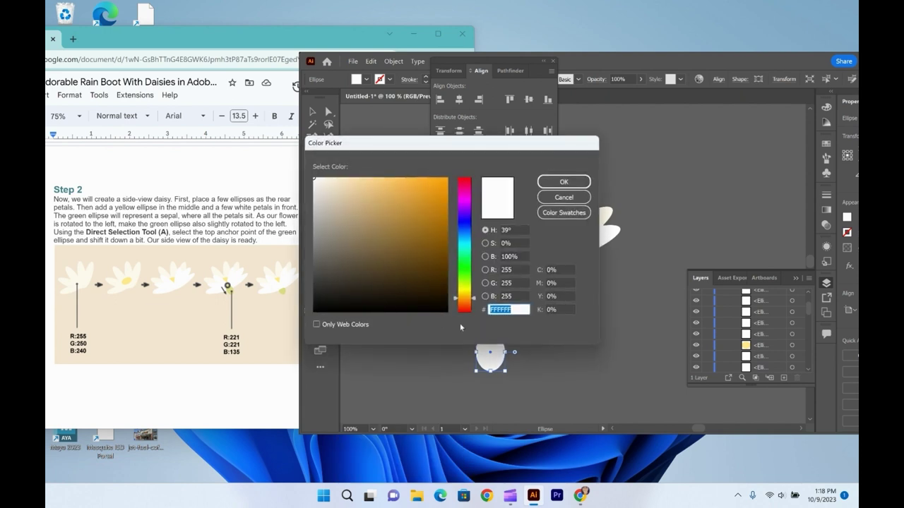
left_click(516, 269)
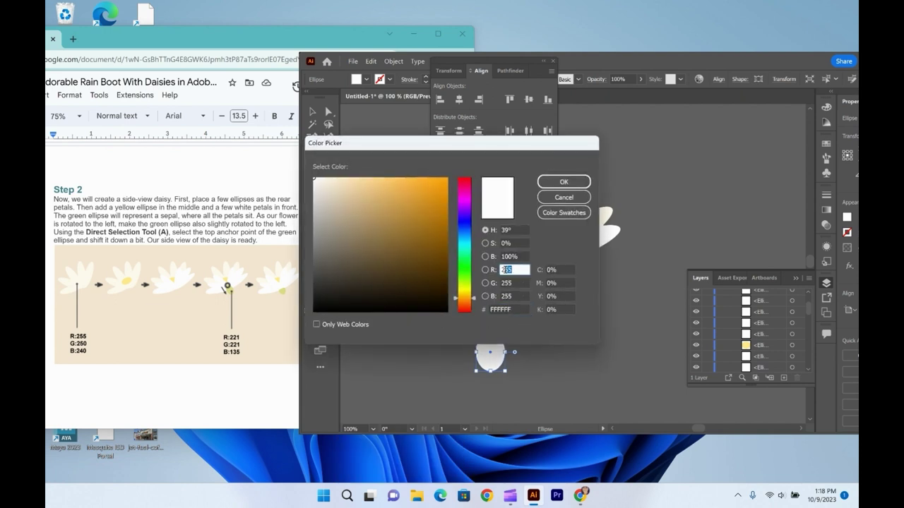
type("221")
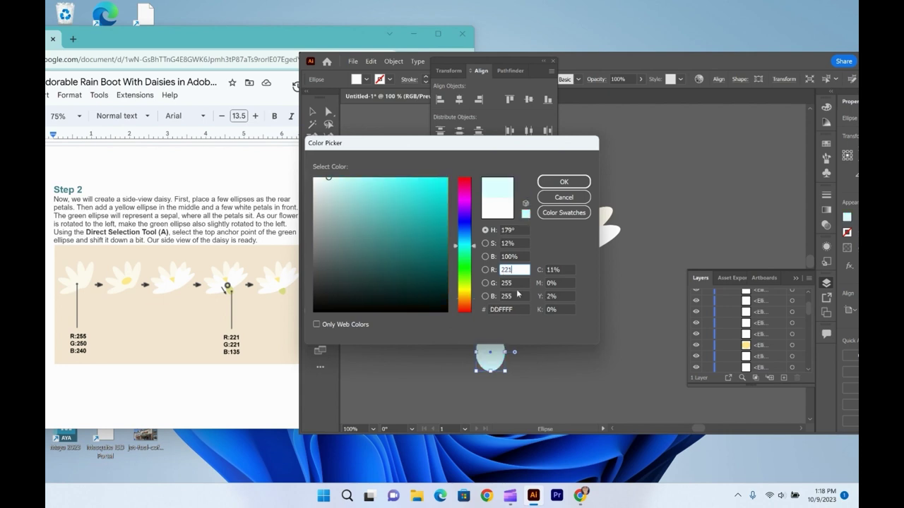
left_click(506, 283)
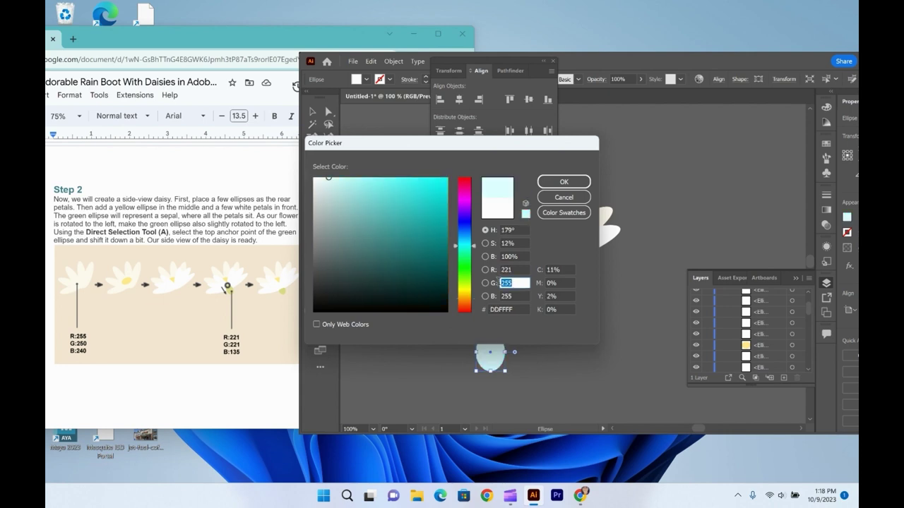
type("221")
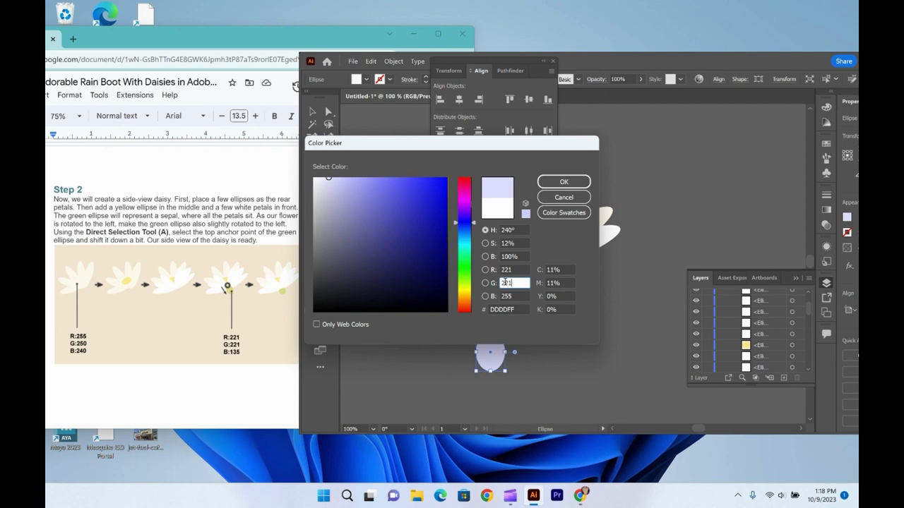
left_click(515, 296)
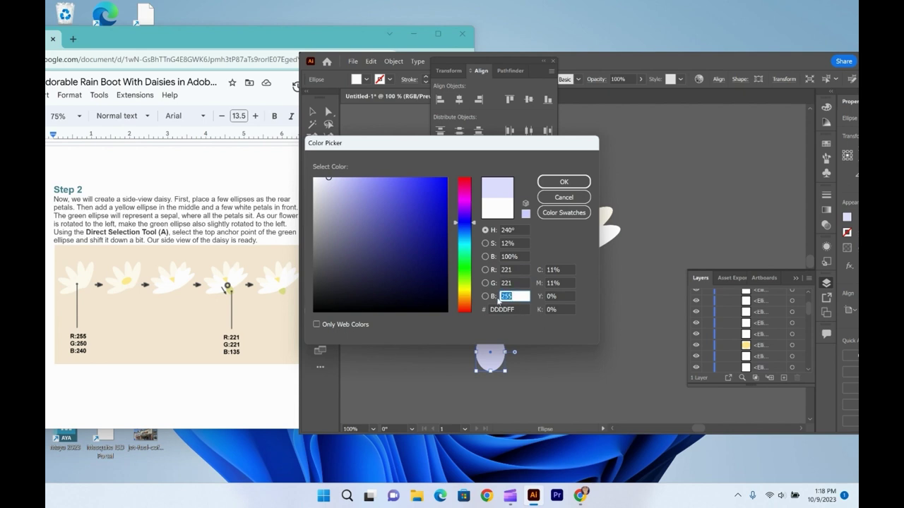
type("135")
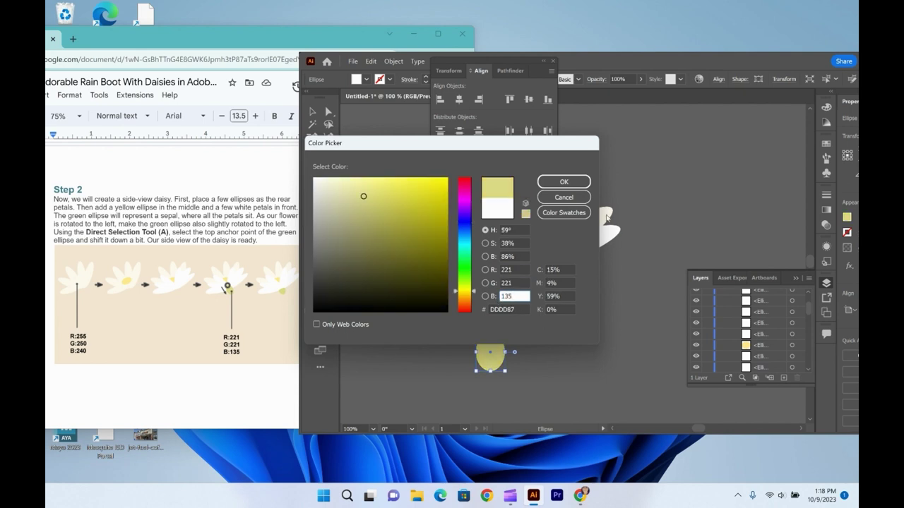
left_click(563, 182)
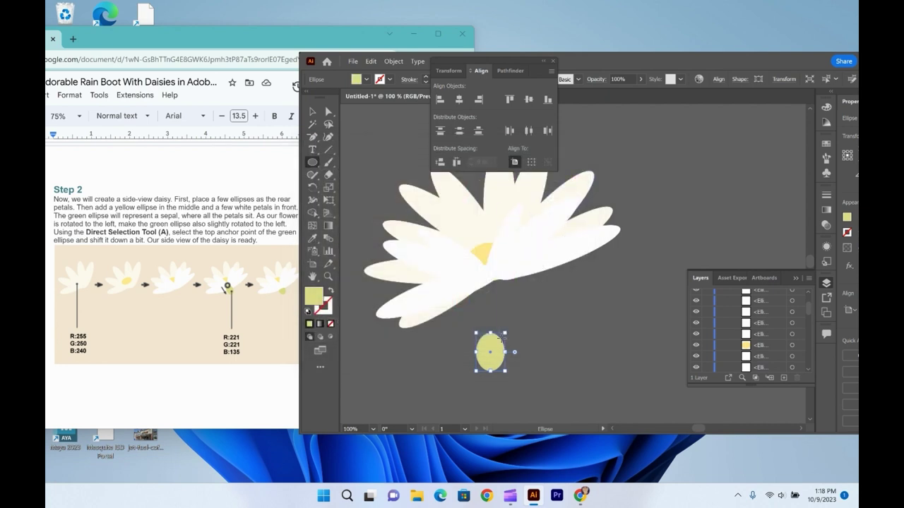
Place the green ellipse at the base of the flower, tilted slightly to the left and sent behind all the petals
left_click(312, 111)
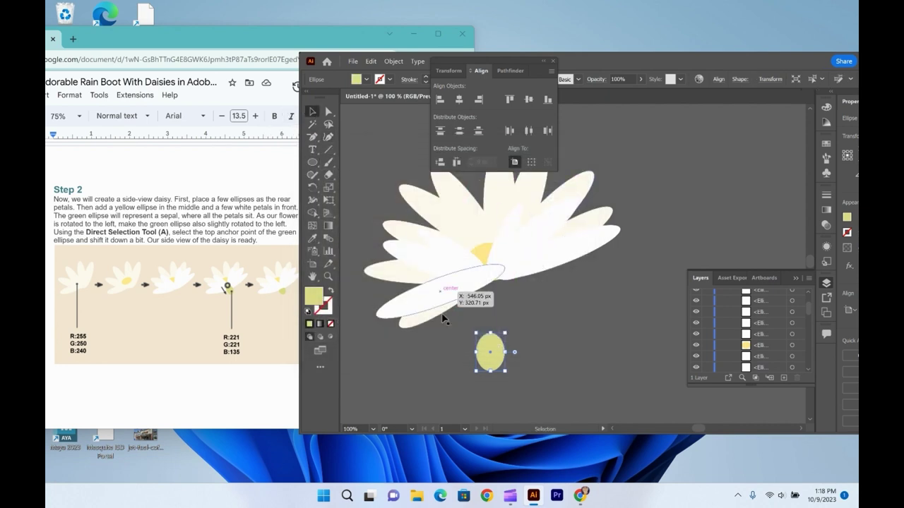
left_click_drag(499, 360, 494, 284)
right_click(495, 285)
mouse_move(554, 434)
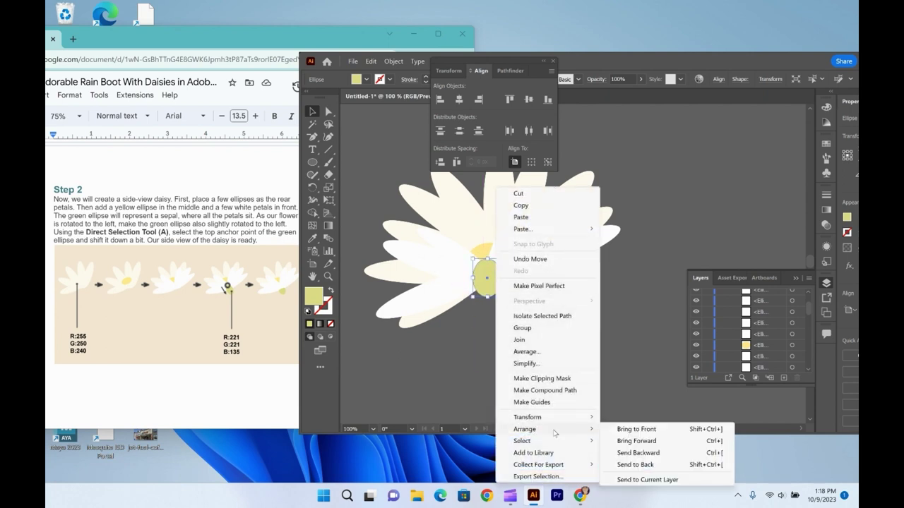
left_click(625, 467)
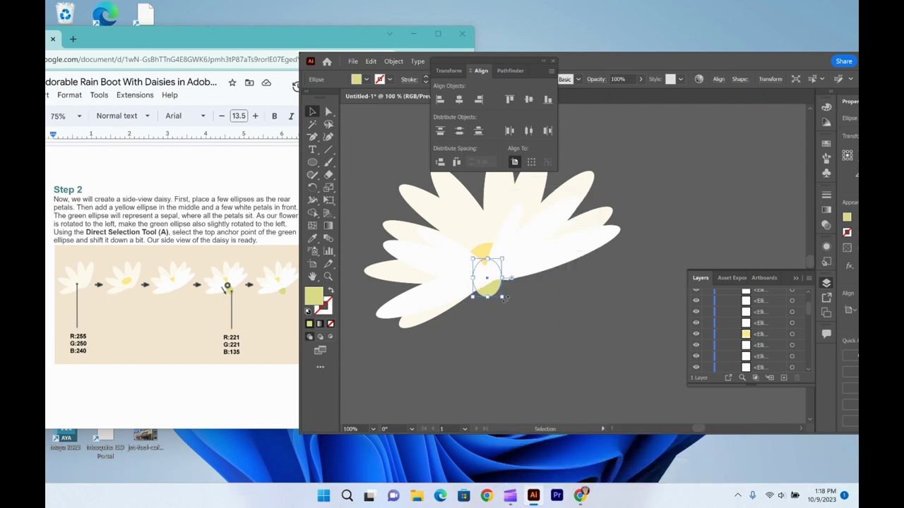
mouse_move(505, 298)
left_mouse_down()
mouse_move(521, 296)
mouse_move(502, 298)
left_mouse_up()
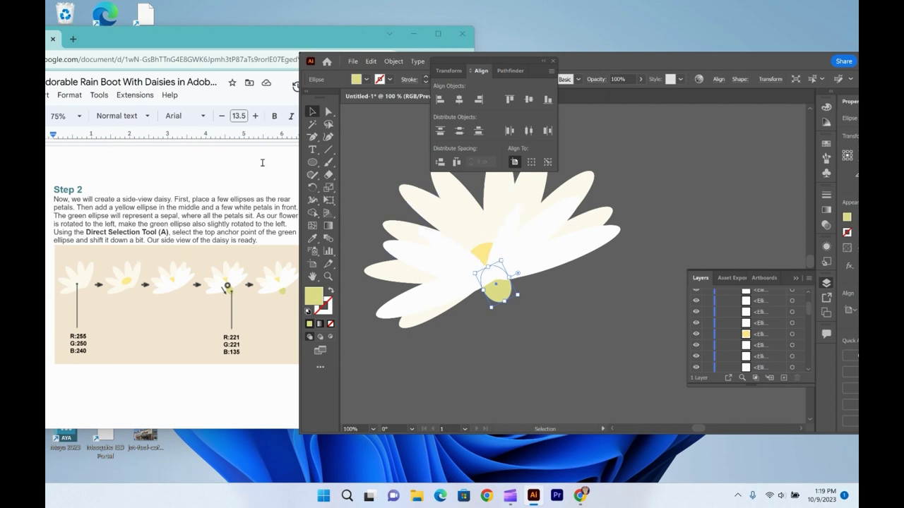
Shift the green ellipse's top anchor point down with Direct Selection to shape the sepal, and fine-tune its placement under the petals
left_click(328, 112)
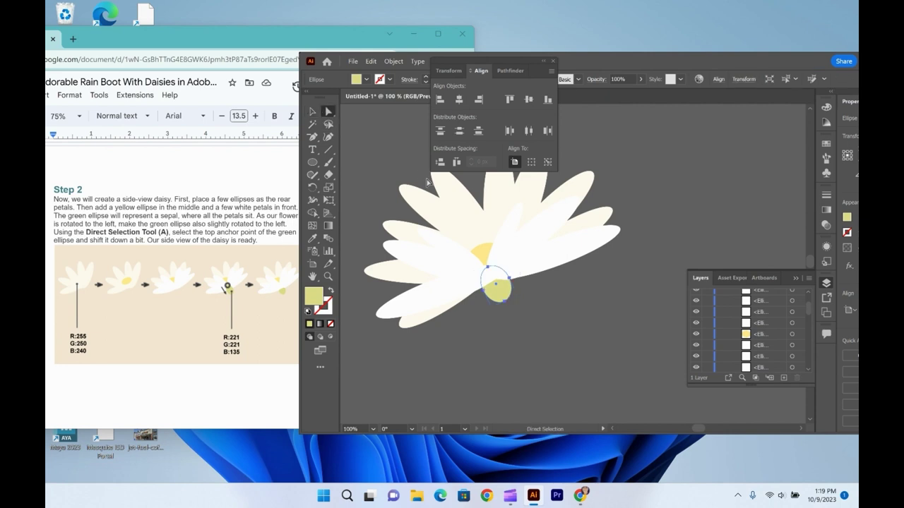
left_click(488, 267)
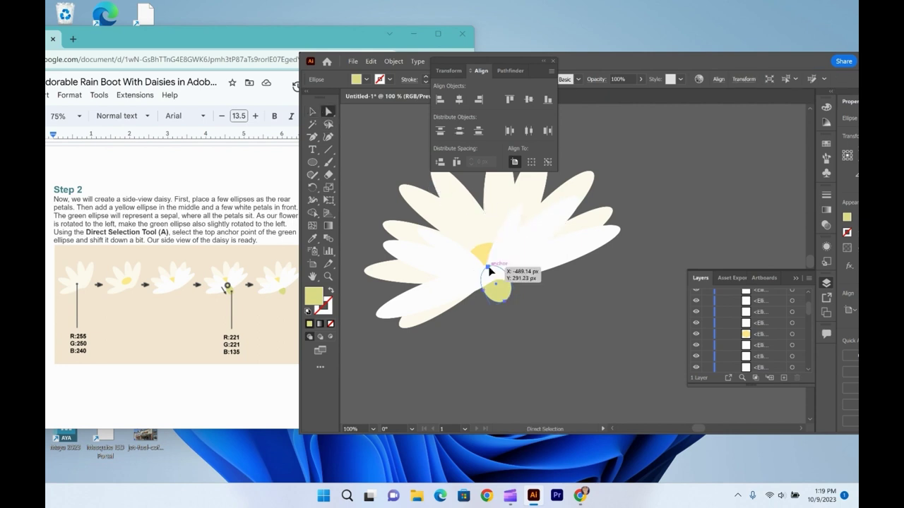
left_click_drag(488, 267, 494, 283)
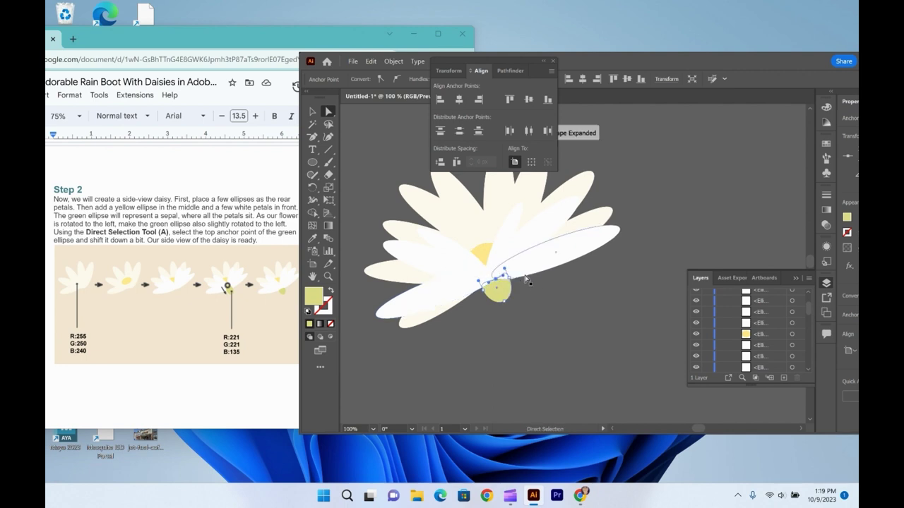
left_click(526, 280)
left_click(498, 289)
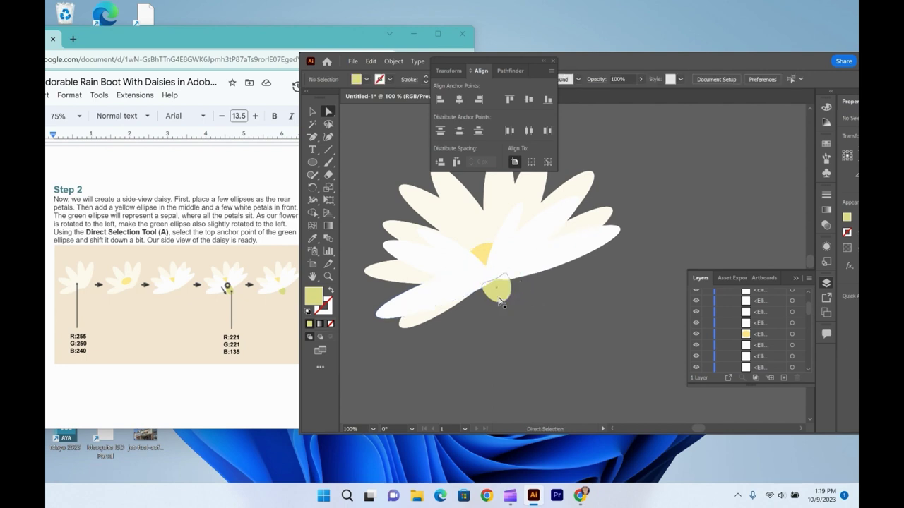
left_click(312, 111)
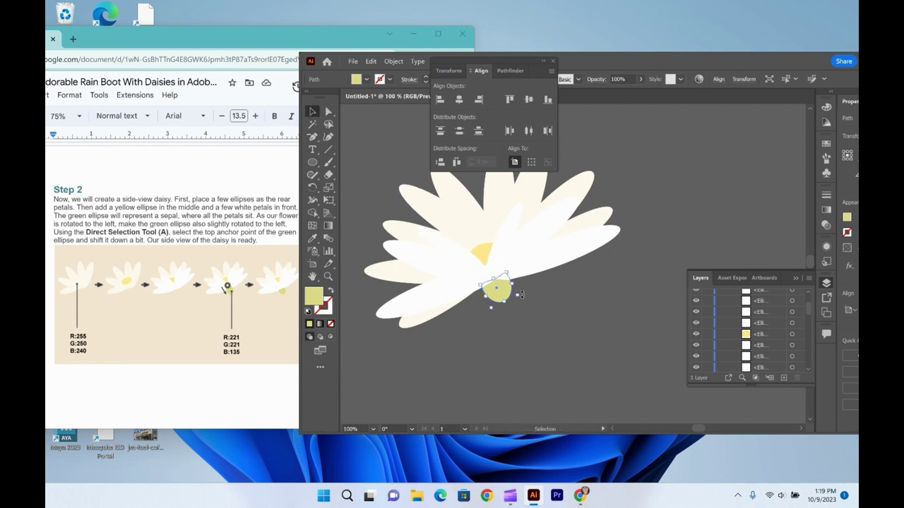
left_click_drag(523, 293, 492, 277)
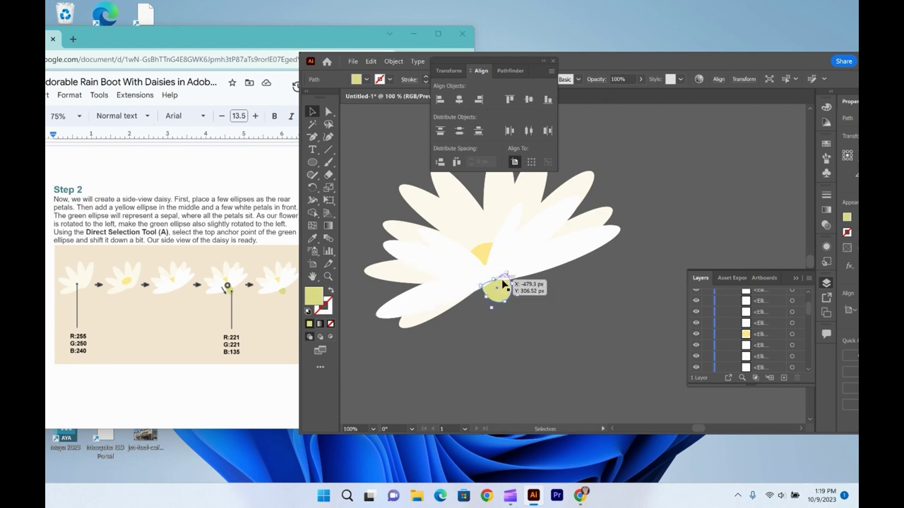
left_click(534, 297)
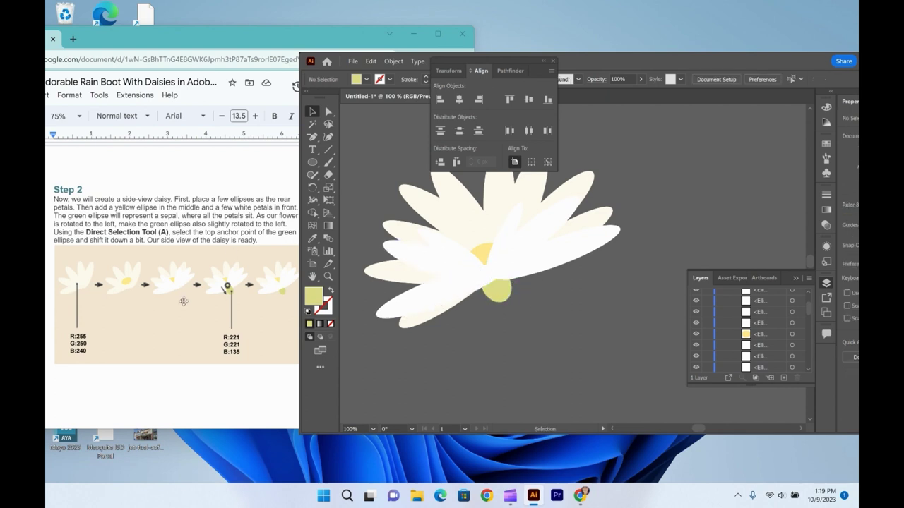
Go to Step 3 of the guide and paste a copy of the yellow center ellipse in empty space right of the side-view daisy
scroll(202, 378, "down", 5)
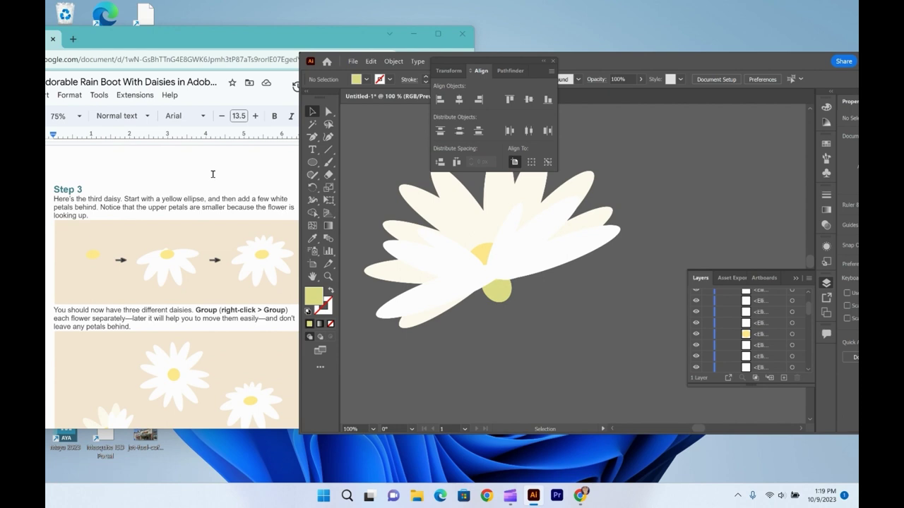
left_click(480, 257)
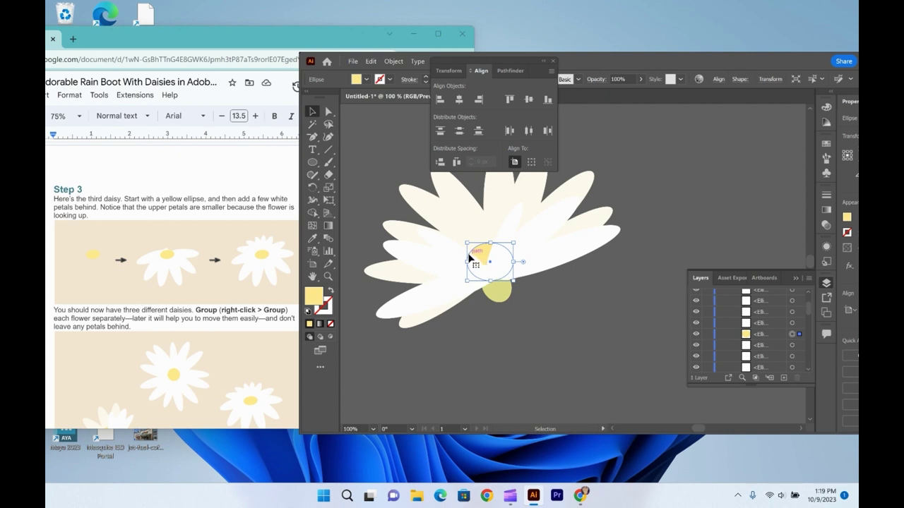
key("a")
key("v")
key("ctrl+c")
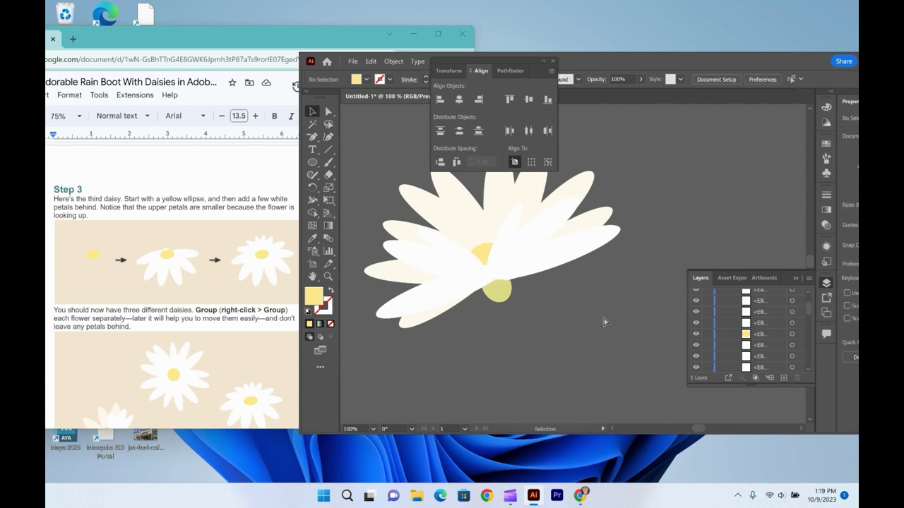
key("ctrl+v")
left_click_drag(588, 281, 638, 341)
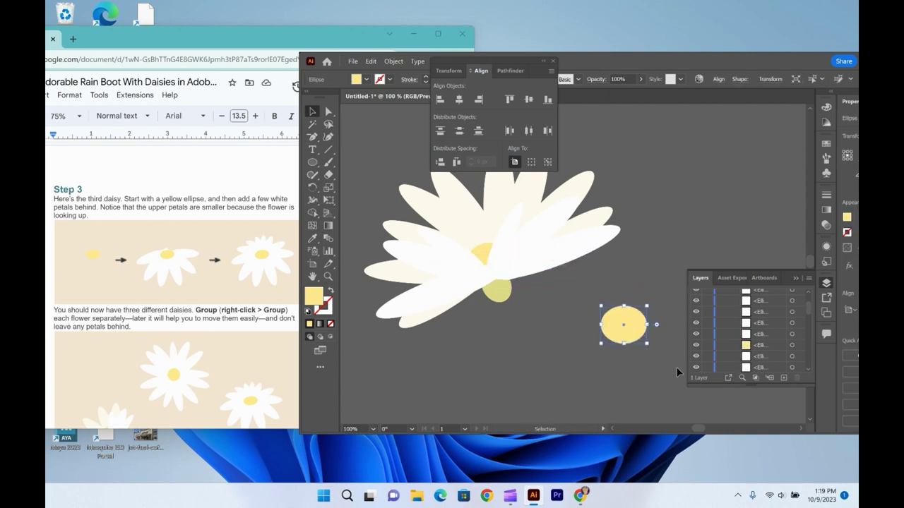
scroll(801, 431, "right", 6)
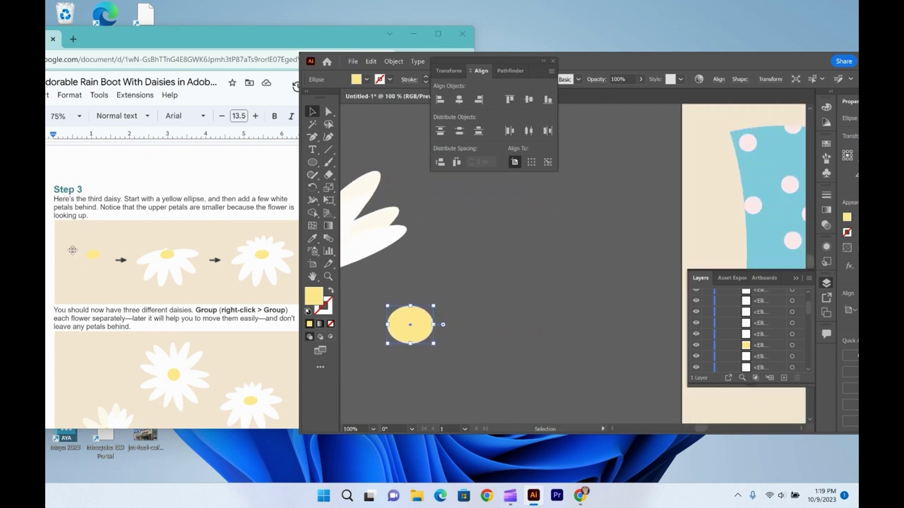
Place a smaller copy of a white petal on the new yellow ellipse, pointing to the upper right, and copy it
left_click(125, 241)
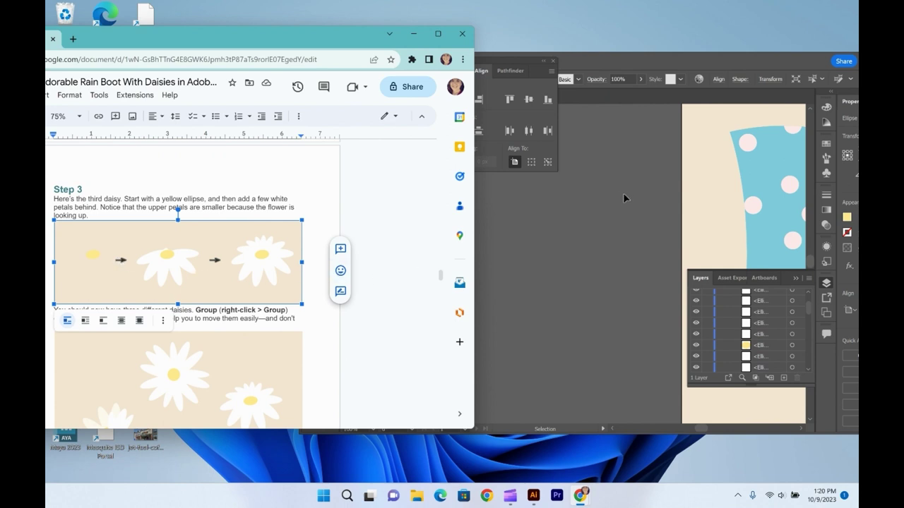
left_click(588, 223)
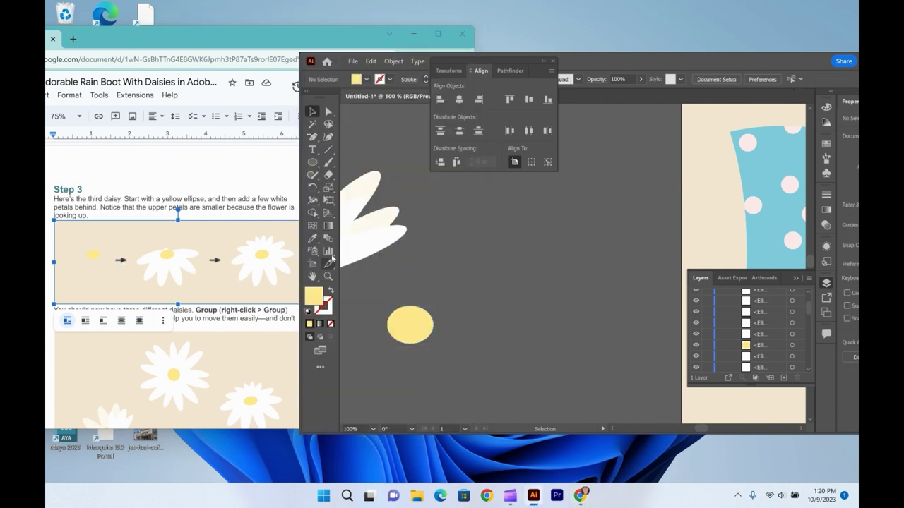
left_click(373, 246)
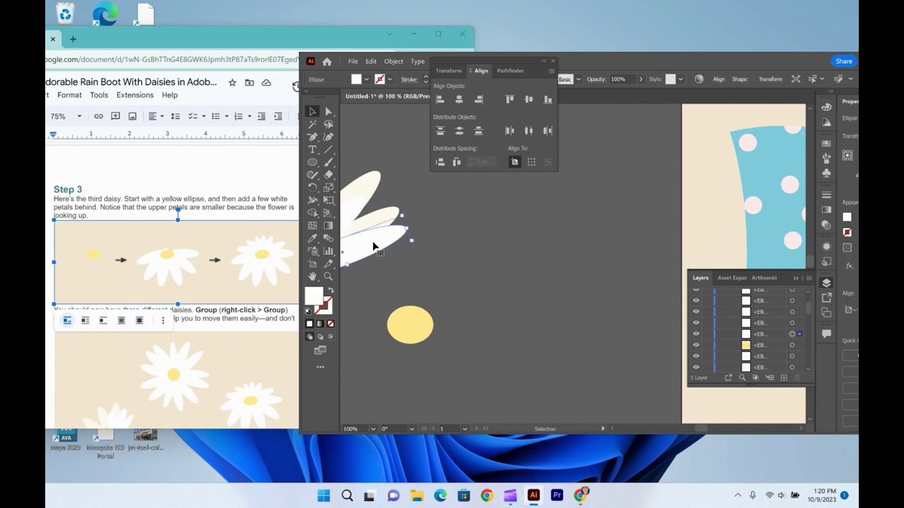
left_click_drag(374, 245, 446, 302)
key("ctrl+c")
Paste two more small white petals above the new yellow ellipse, one nearly upright and one tilted to the upper left
key("ctrl+v")
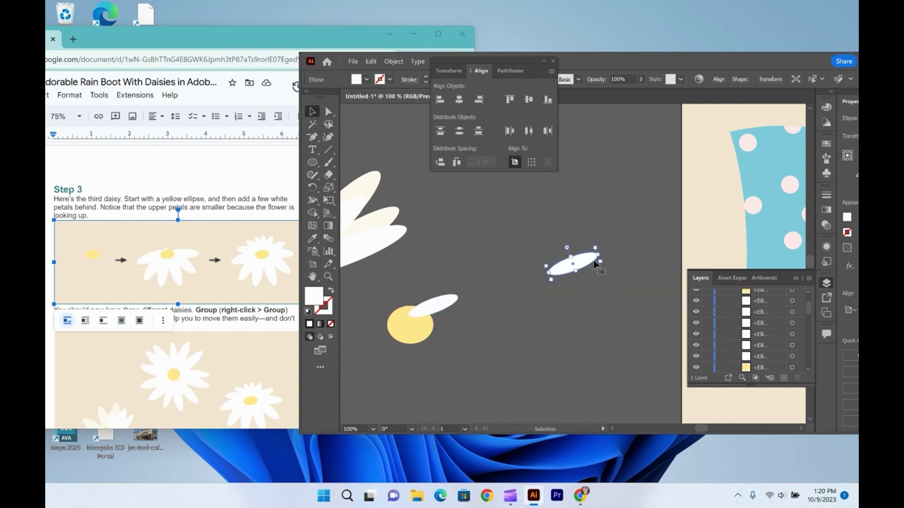
left_click_drag(595, 263, 421, 255)
left_click_drag(409, 290, 412, 301)
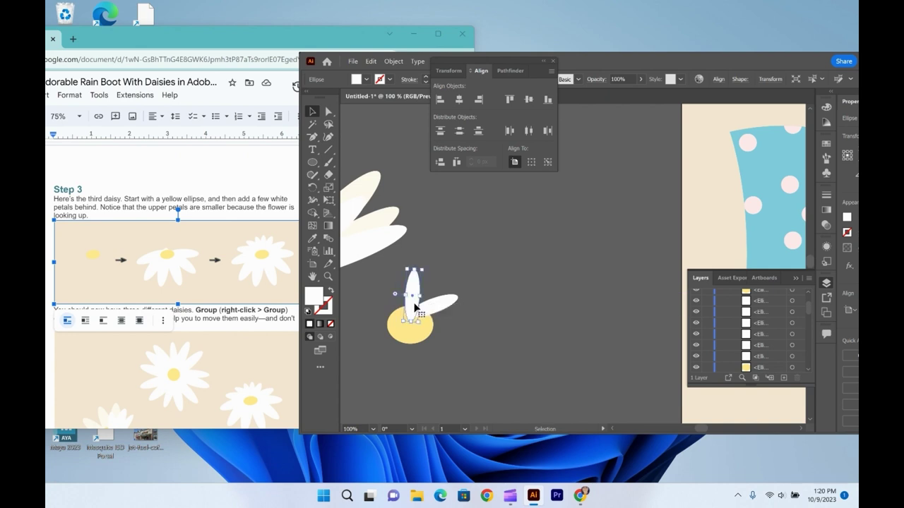
key("ctrl+v")
left_click_drag(571, 265, 401, 322)
left_click_drag(391, 265, 380, 272)
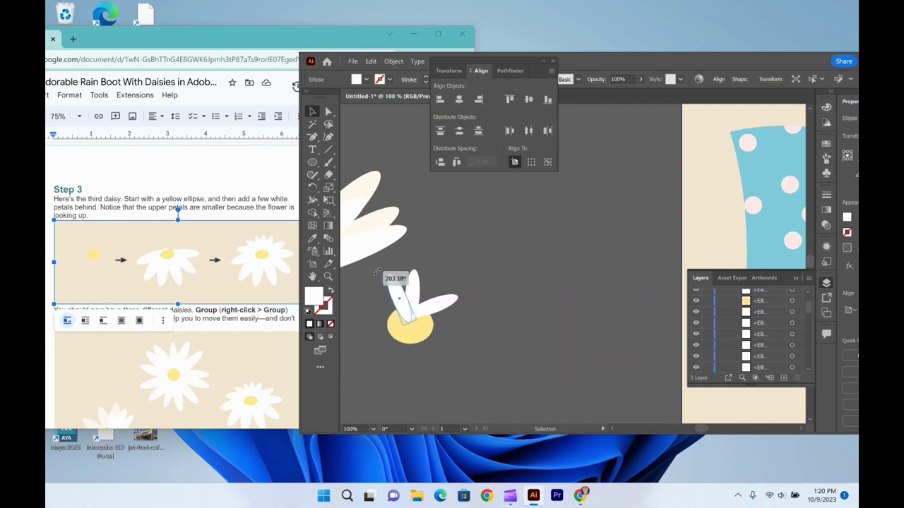
Paste two further small petals on the third daisy, one angled farther left and one on the right side of its yellow ellipse
key("a")
key("v")
key("ctrl+v")
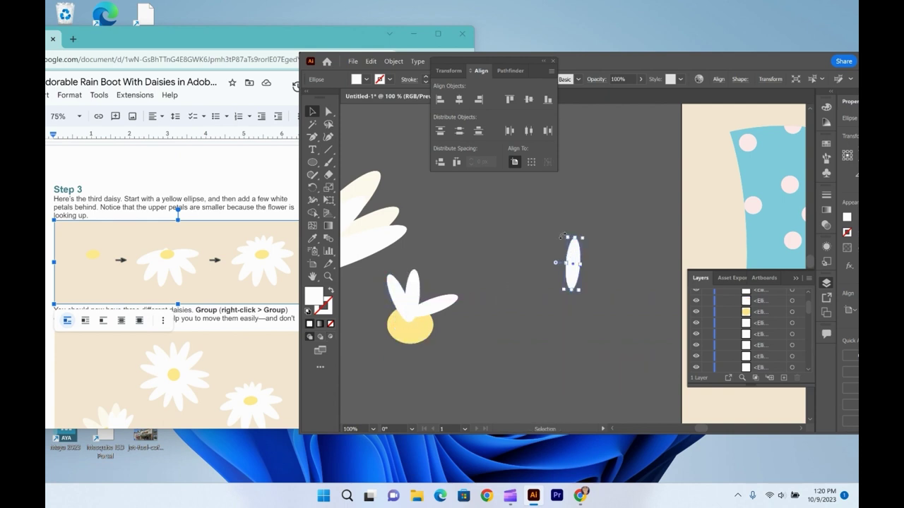
left_click_drag(567, 237, 392, 310)
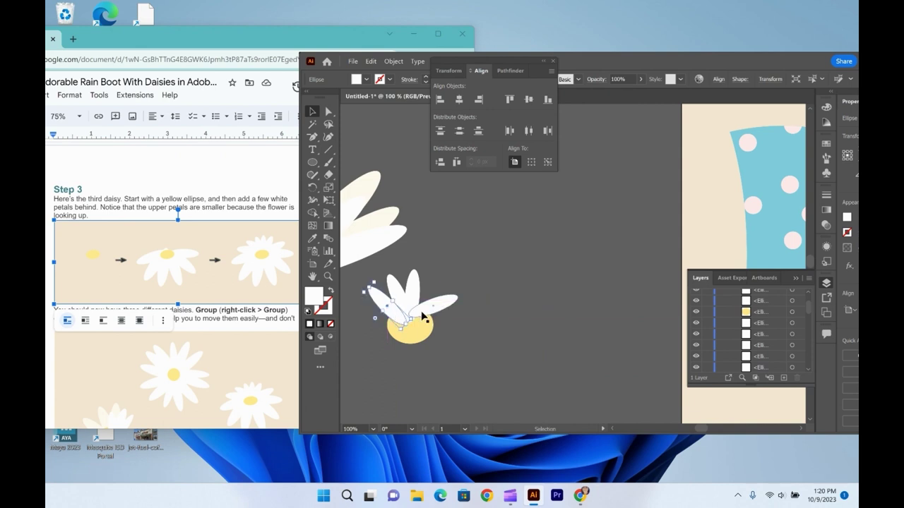
key("ctrl+v")
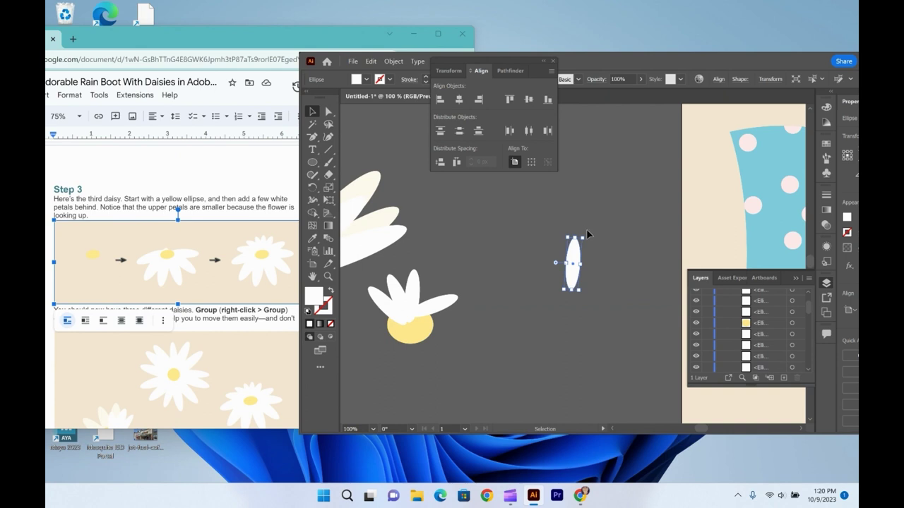
left_click_drag(587, 233, 462, 304)
Bring the third daisy's yellow ellipse to the front and flatten it into a shallower oval
left_click(531, 337)
right_click(531, 337)
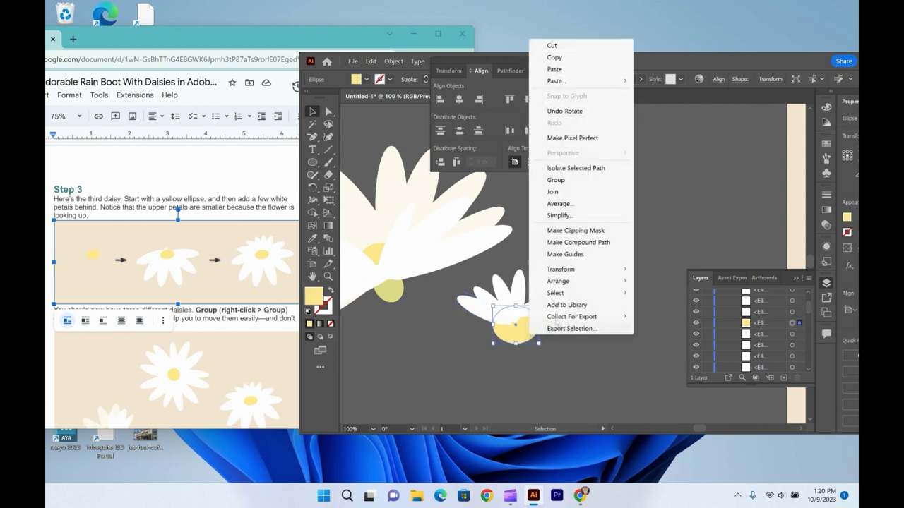
mouse_move(589, 282)
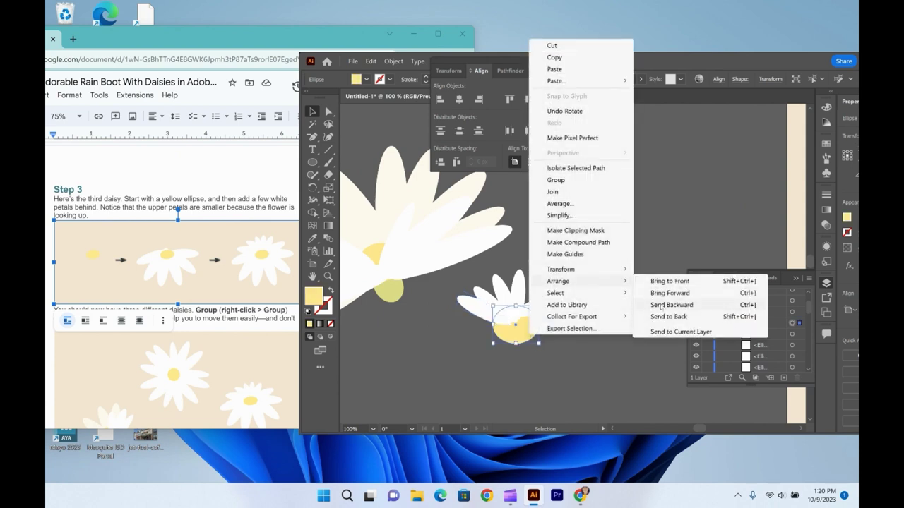
left_click(670, 281)
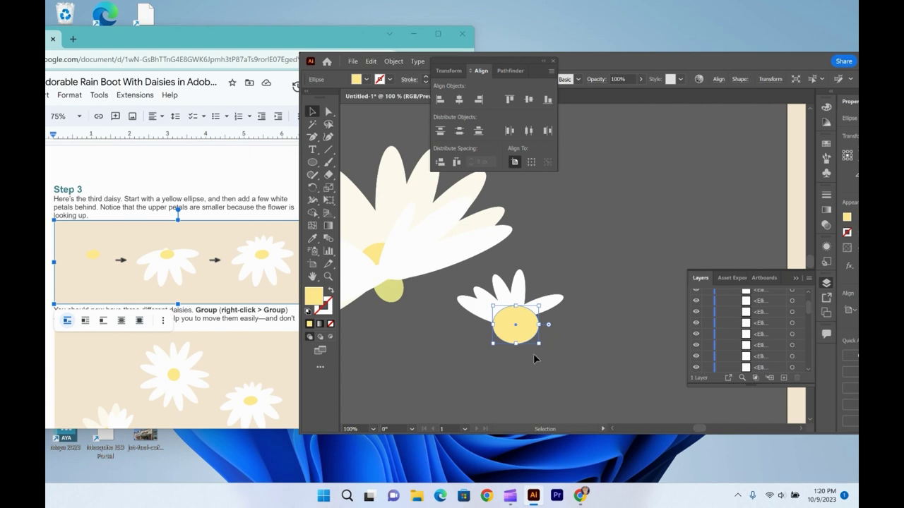
left_click_drag(539, 344, 536, 332)
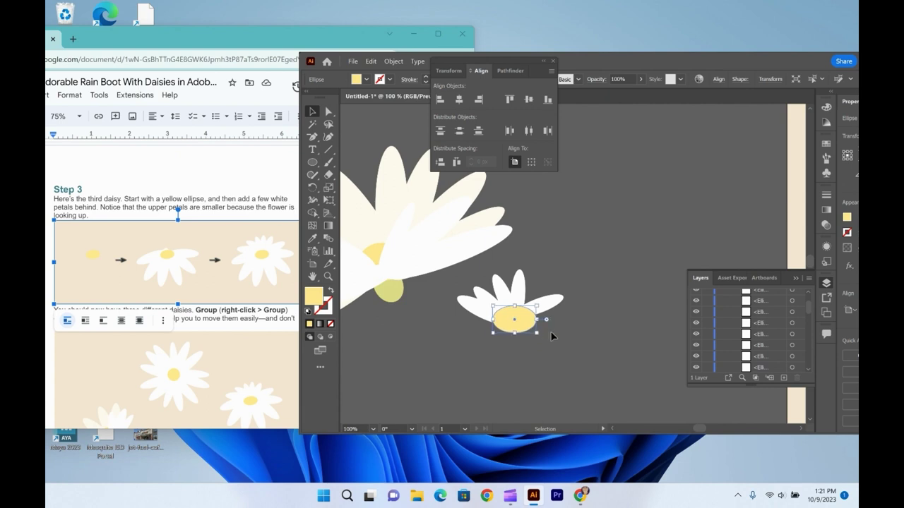
left_click(550, 331)
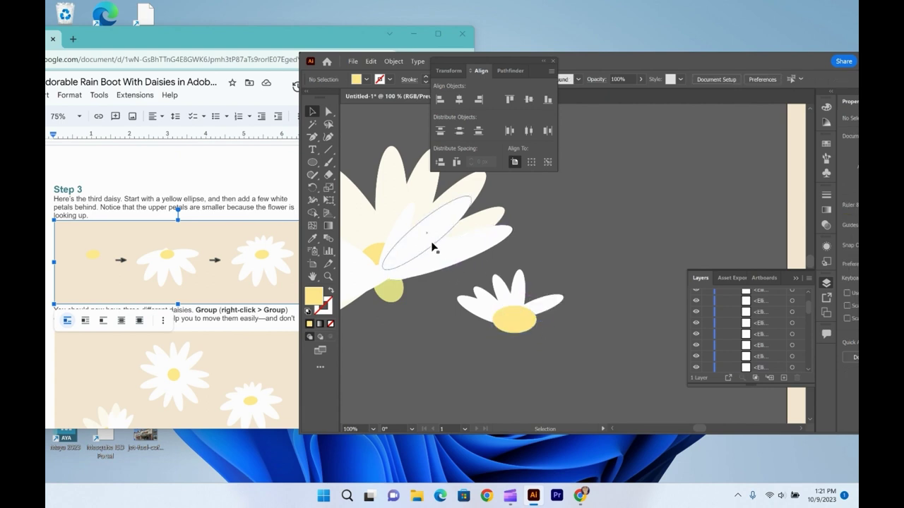
Place a copy of the side-view daisy's long white petal on the third daisy, shrink it, and fan it out at the lower left
left_click(432, 246)
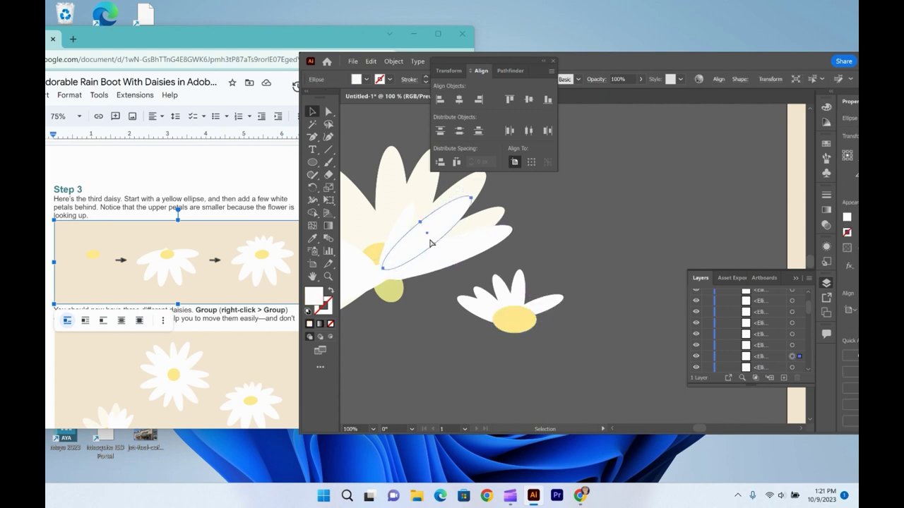
left_click_drag(430, 244, 474, 357)
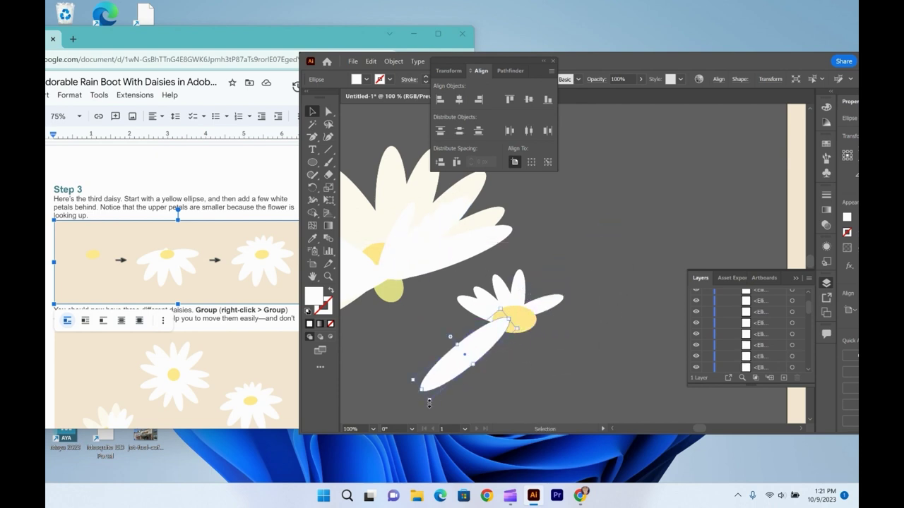
left_click_drag(429, 402, 454, 372)
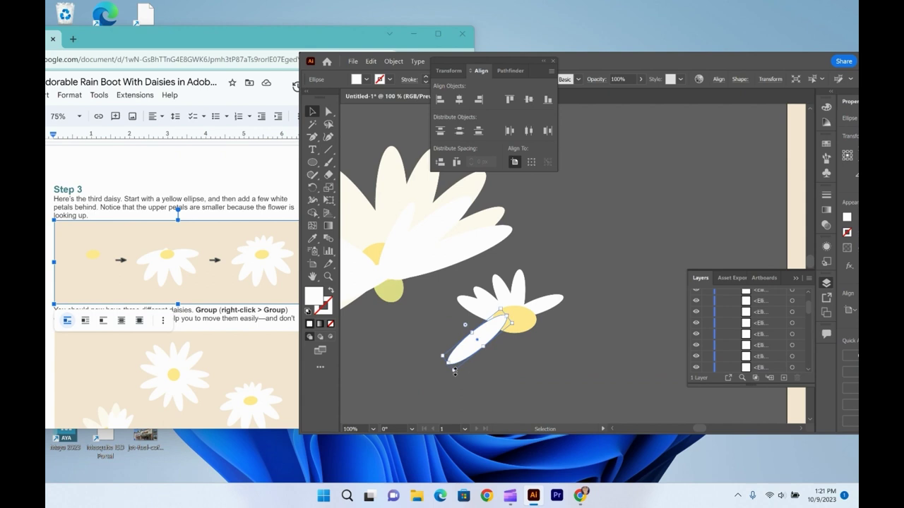
left_click_drag(487, 343, 502, 380)
Paste another long white petal and rotate it to the lower right of the third daisy's yellow ellipse
key("a")
key("ctrl+v")
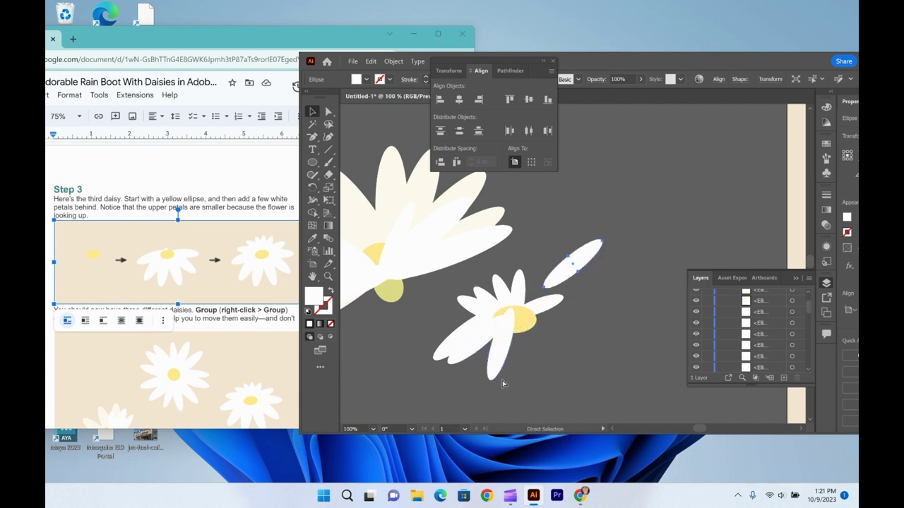
key("v")
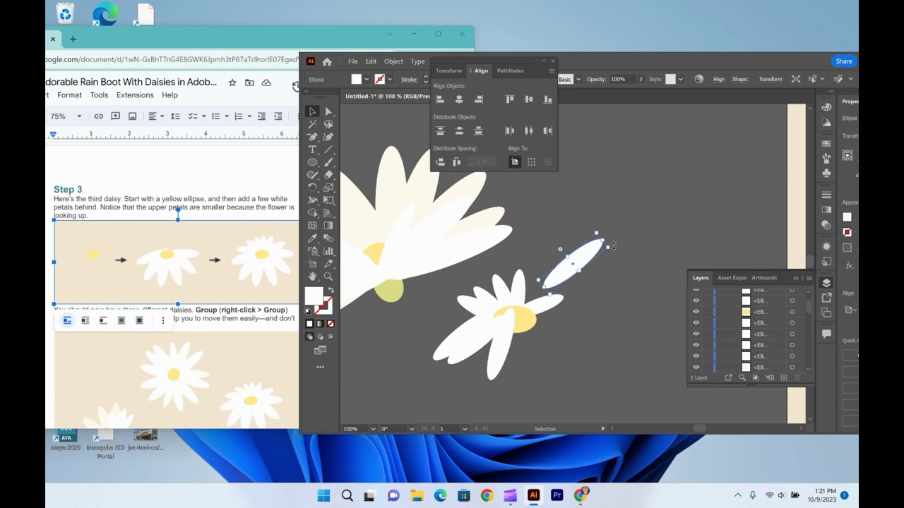
left_click_drag(612, 246, 558, 363)
Paste two more long petals below the yellow ellipse, one pointing nearly straight down and one beside the lower-right petal
key("ctrl+z")
key("ctrl+z")
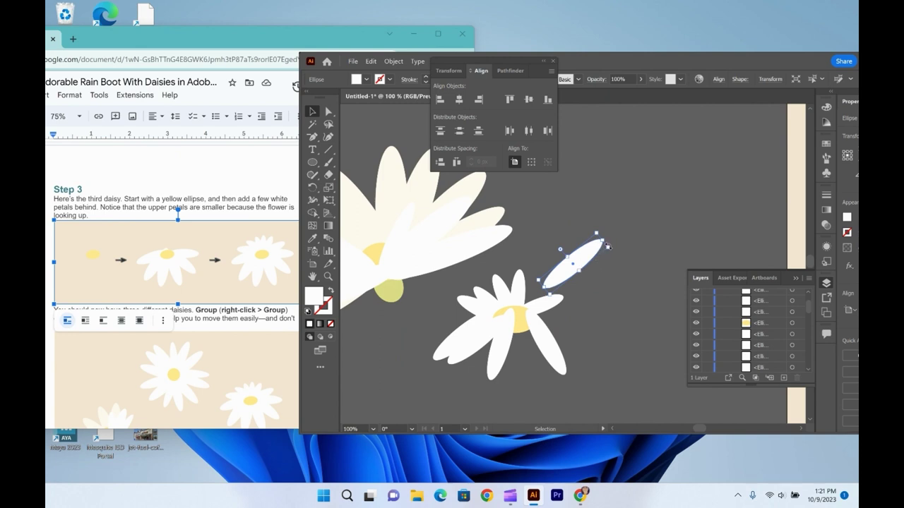
left_click_drag(613, 249, 521, 377)
key("ctrl+z")
key("ctrl+z")
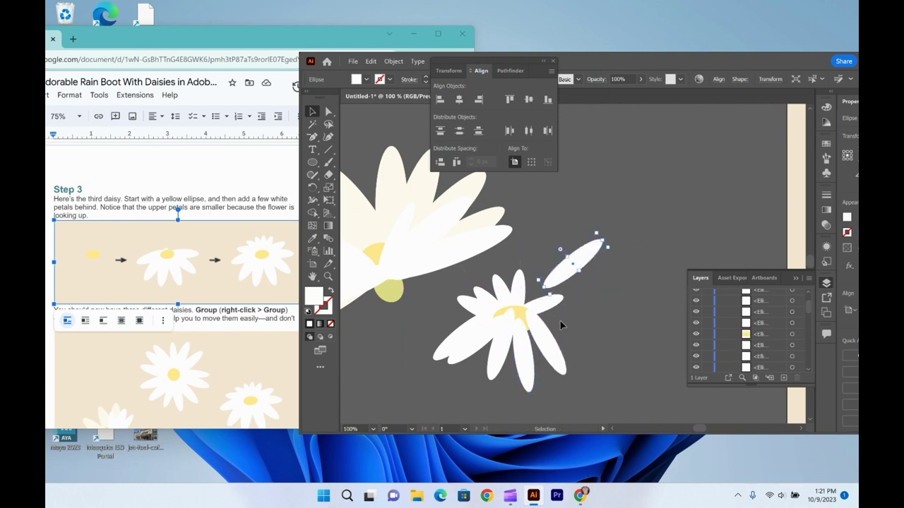
left_click_drag(611, 243, 548, 366)
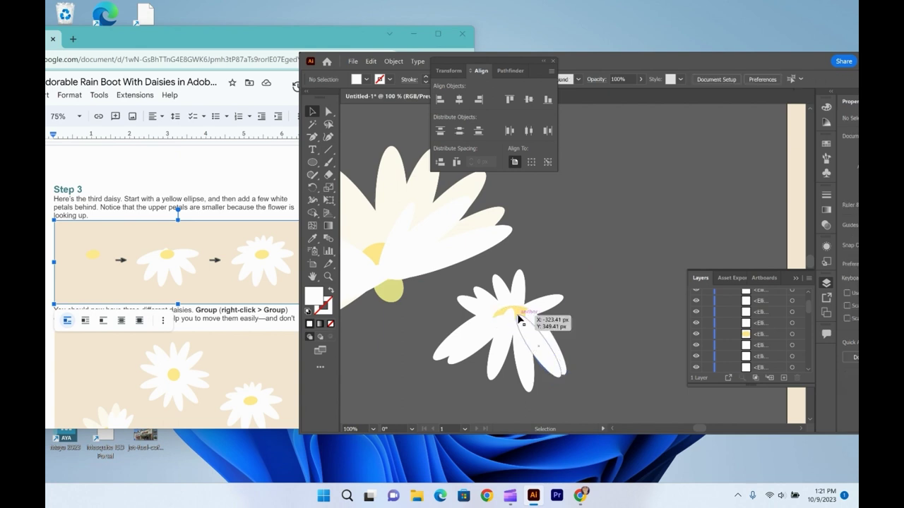
Bring the yellow ellipse in front of the newly added lower petals
left_click(517, 310)
right_click(517, 309)
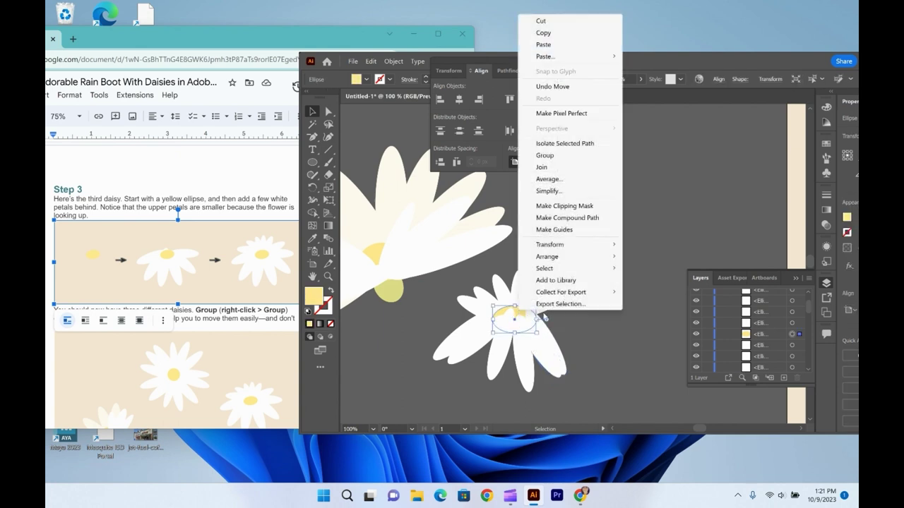
mouse_move(576, 263)
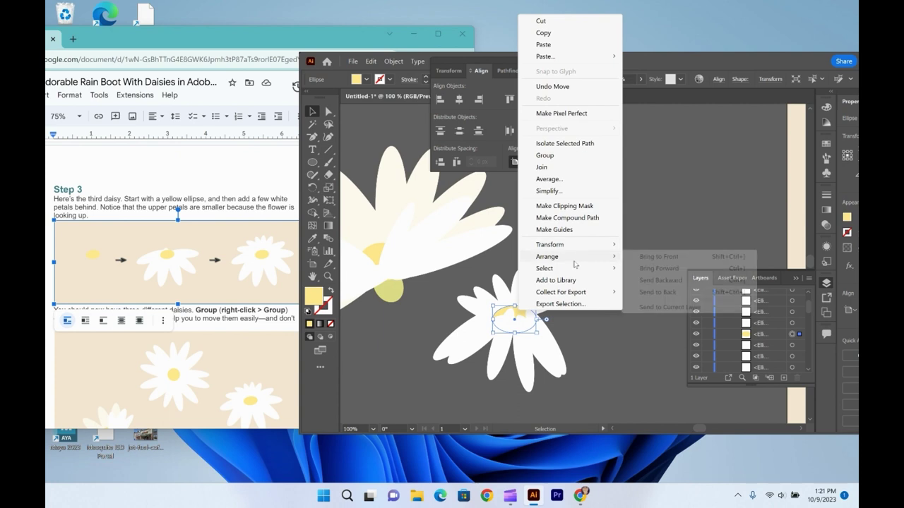
left_click(651, 258)
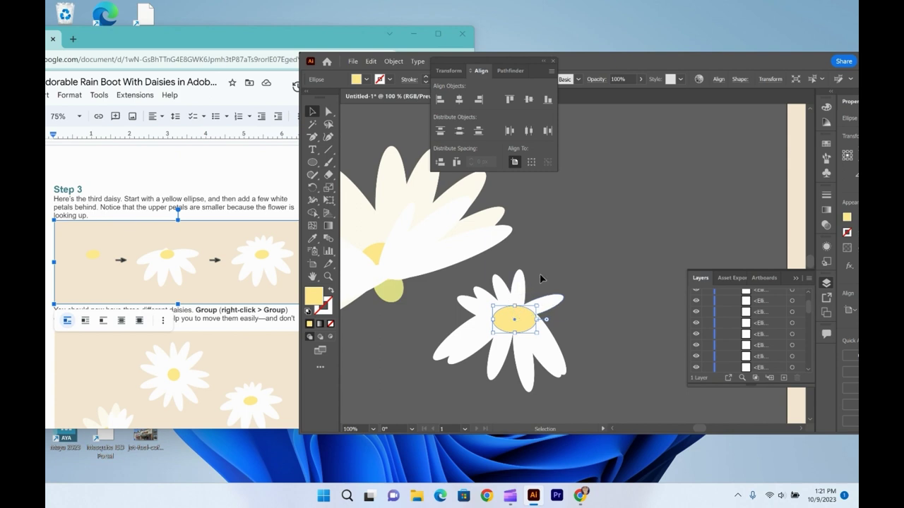
Duplicate the small upper petals and spread the copies to fill the gaps above the yellow ellipse
left_click(483, 294)
key("a")
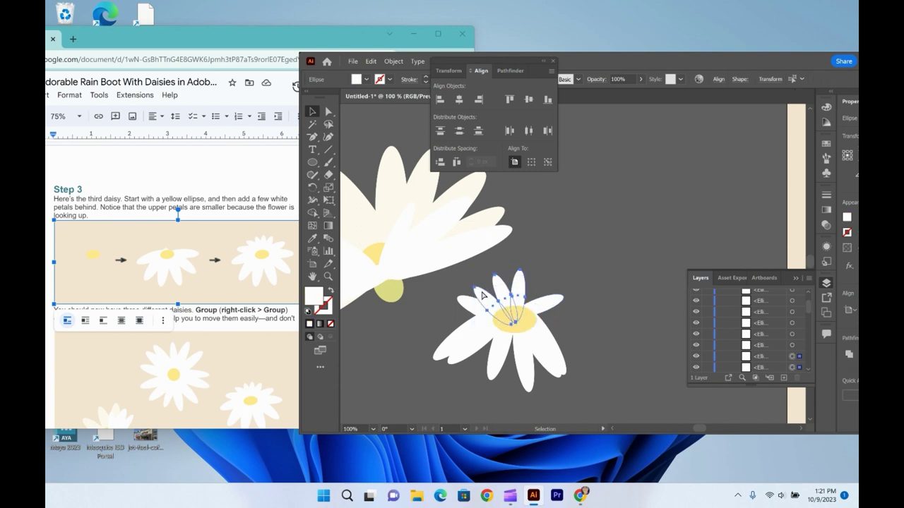
key("v")
left_click_drag(483, 294, 537, 295)
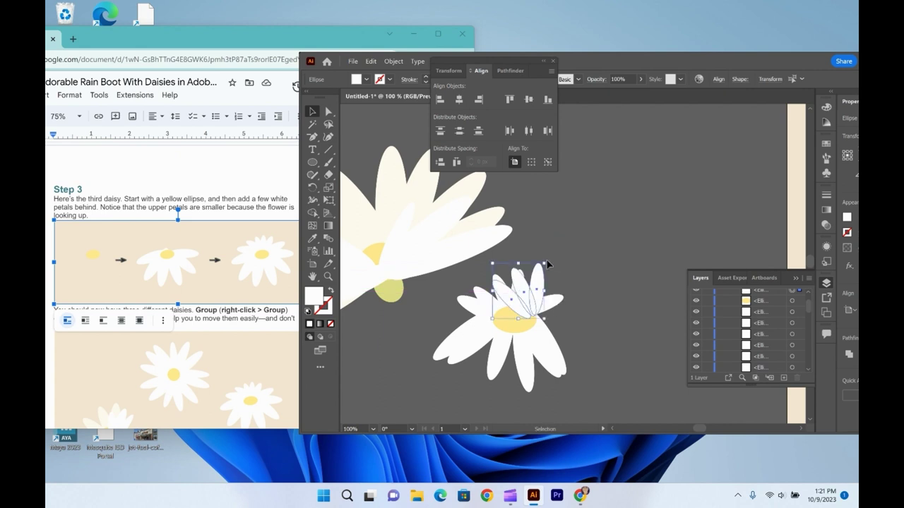
left_click(557, 264)
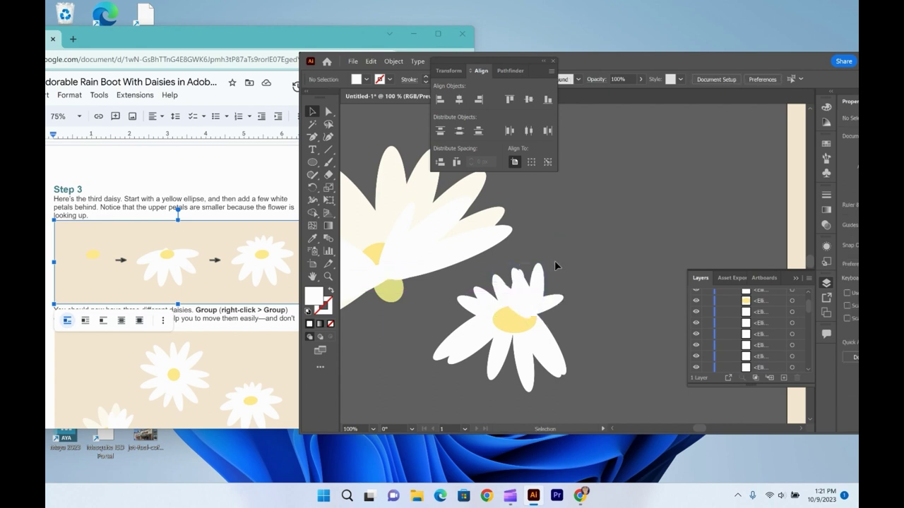
left_click(548, 268)
left_click_drag(548, 262, 522, 334)
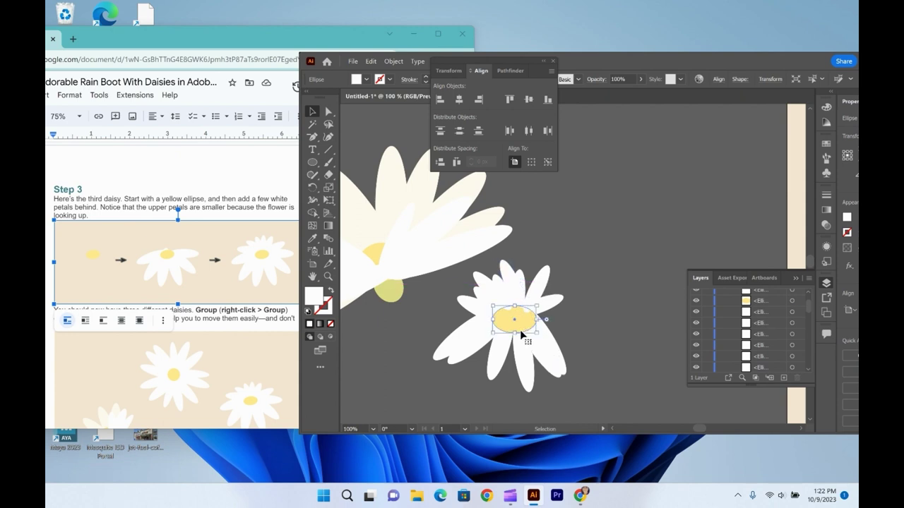
Bring the yellow ellipse to the front again so it covers the bases of the upper petals
right_click(522, 335)
mouse_move(578, 280)
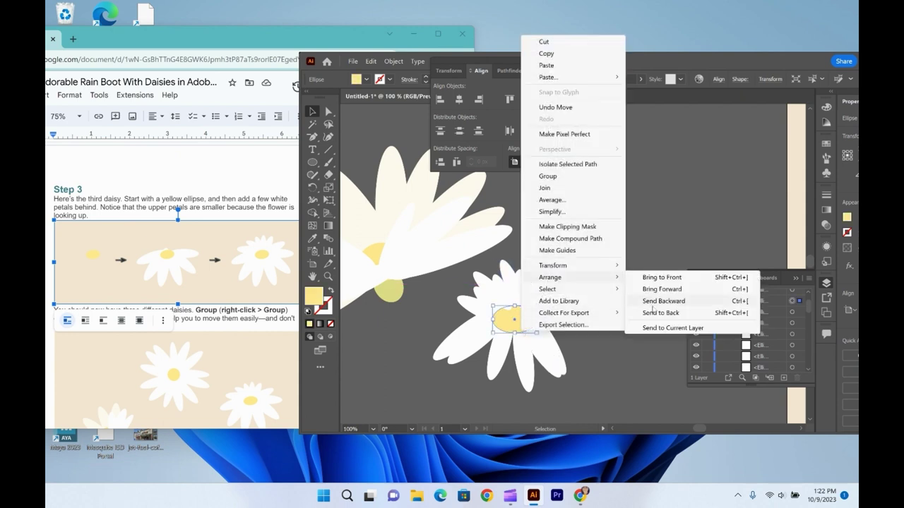
left_click(661, 278)
left_click(608, 309)
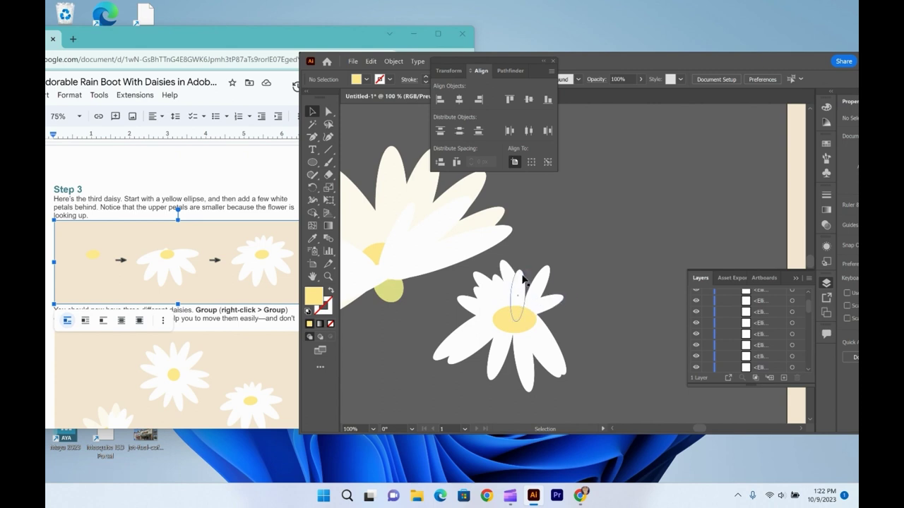
Even out the spacing of the small upper petals and swing one lower-right petal outward
left_click(521, 282)
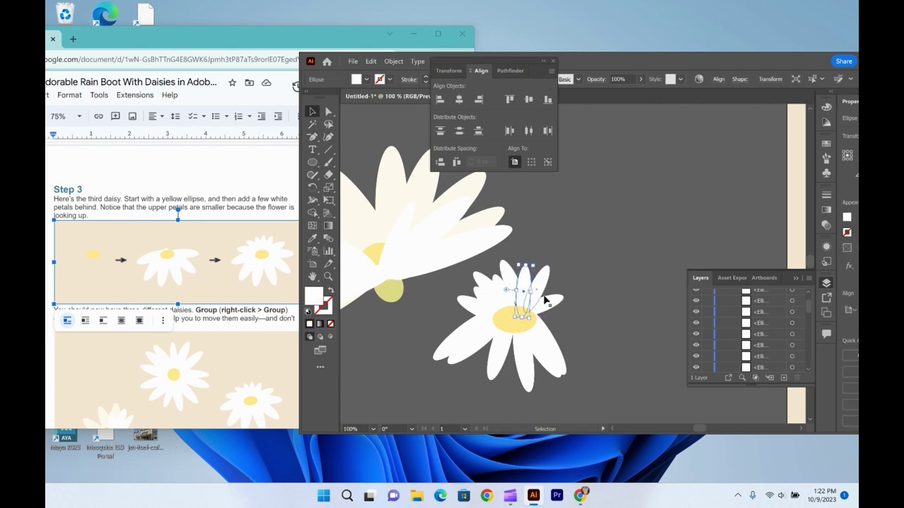
left_click_drag(555, 350, 505, 296)
Copy the outer right petal and paste two more, one angled to the lower right and one to the lower left
left_click(573, 340)
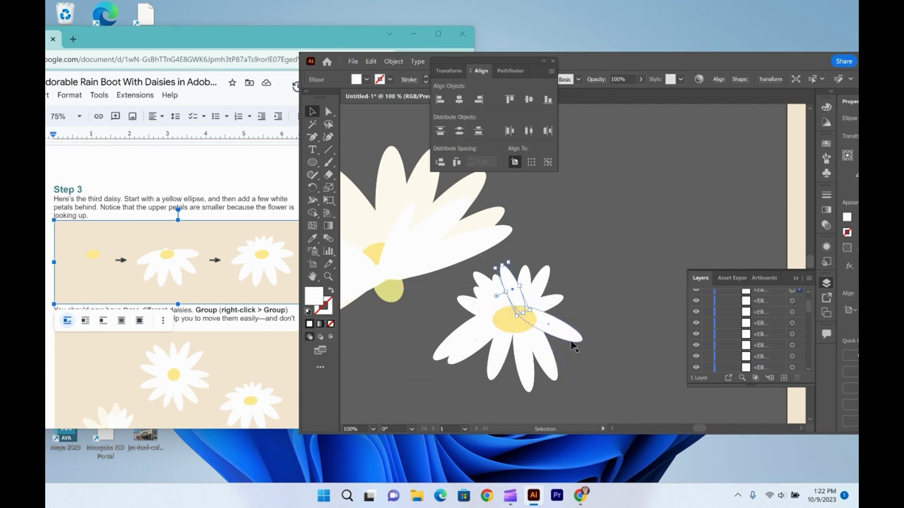
key("ctrl+c")
key("ctrl+v")
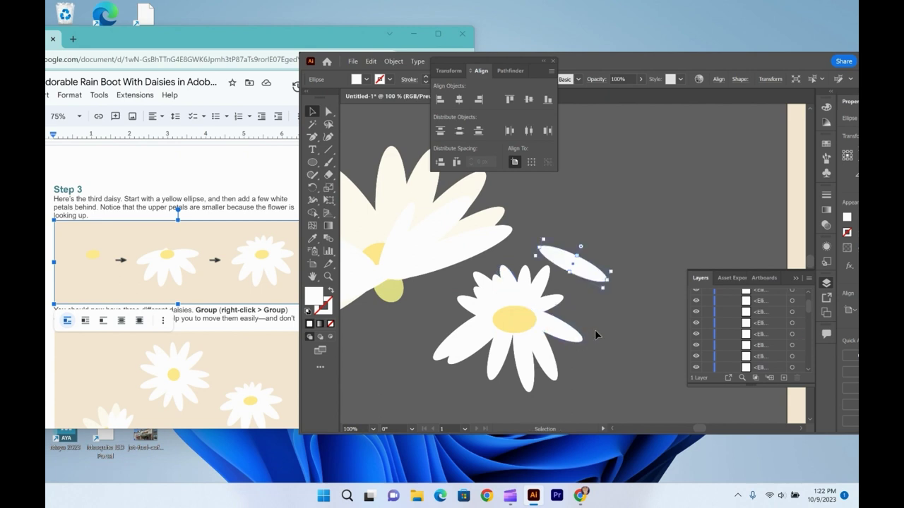
left_click_drag(586, 275, 577, 356)
key("ctrl+z")
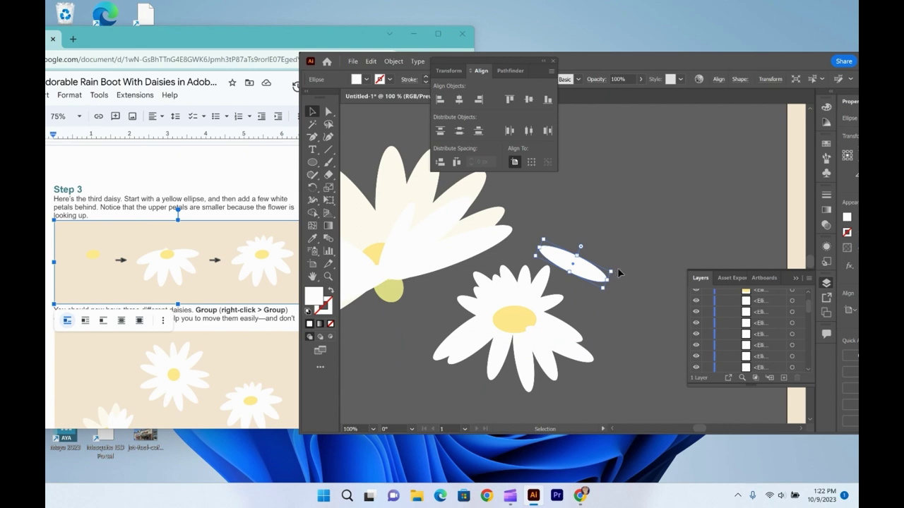
left_click_drag(615, 270, 486, 367)
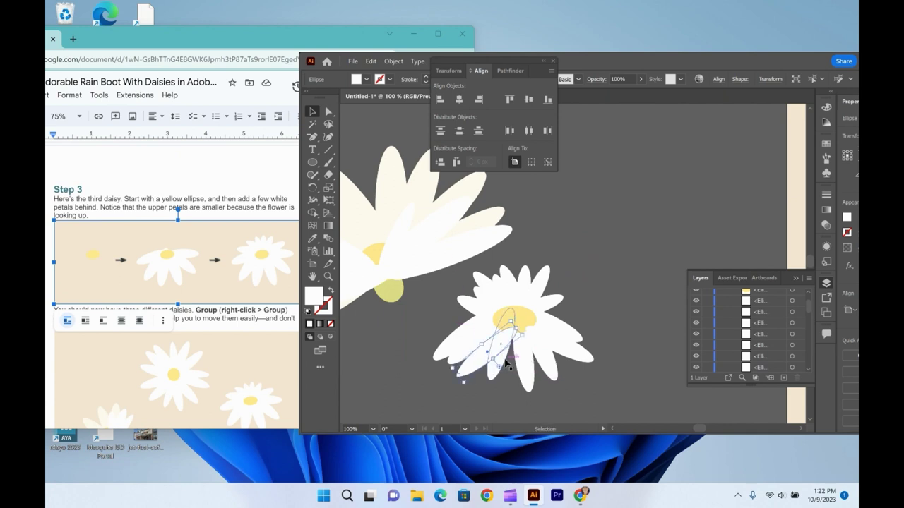
Rotate the outermost left petal to point straight left and a long right petal to point slightly upward
left_click_drag(521, 323, 496, 322)
left_click(520, 324)
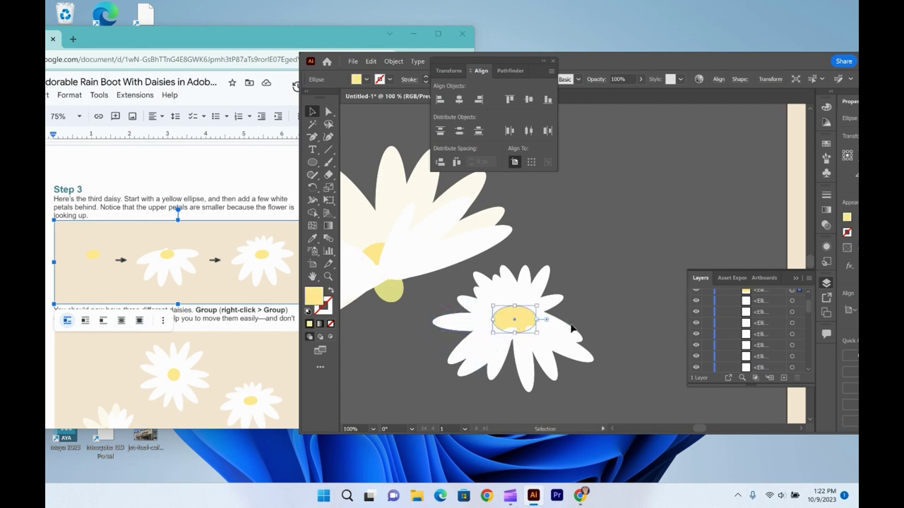
left_click(576, 332)
left_click_drag(590, 330, 552, 274)
Bring the yellow center ellipse in front of all the petals of the third daisy
left_click(509, 323)
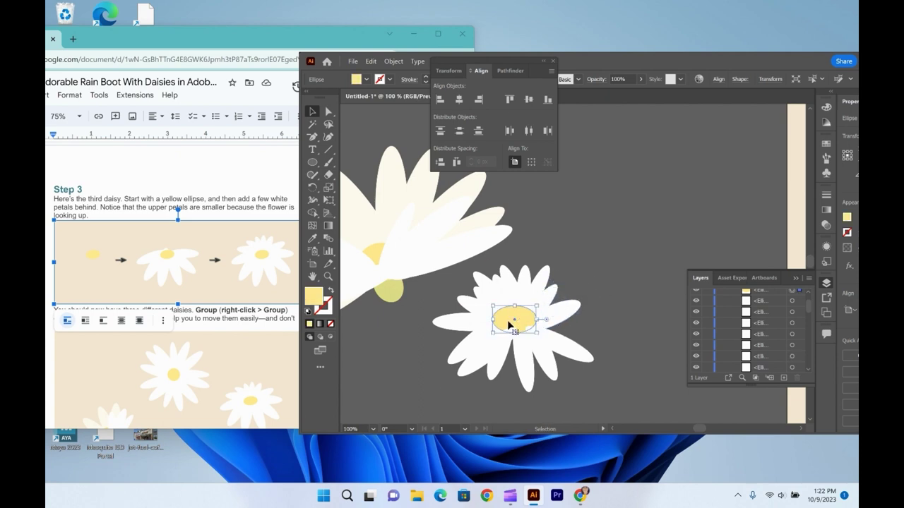
right_click(509, 322)
mouse_move(552, 270)
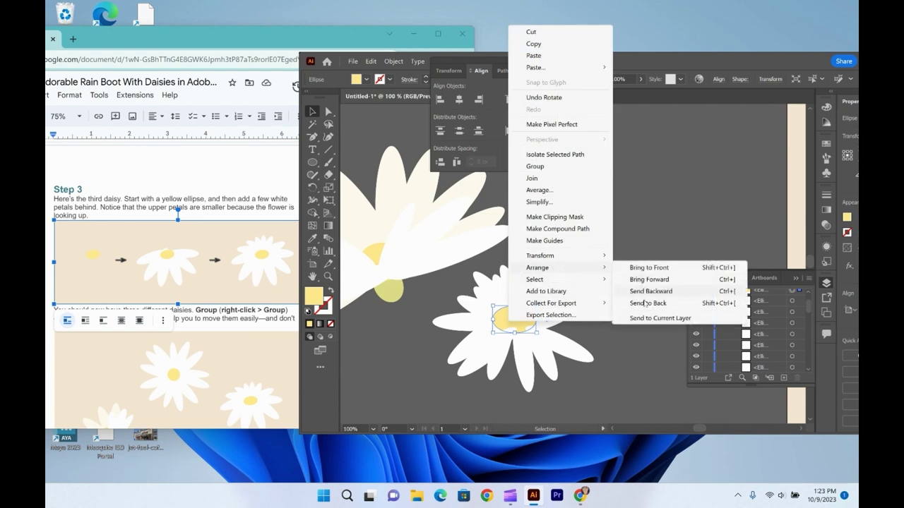
left_click(646, 268)
left_click(542, 391)
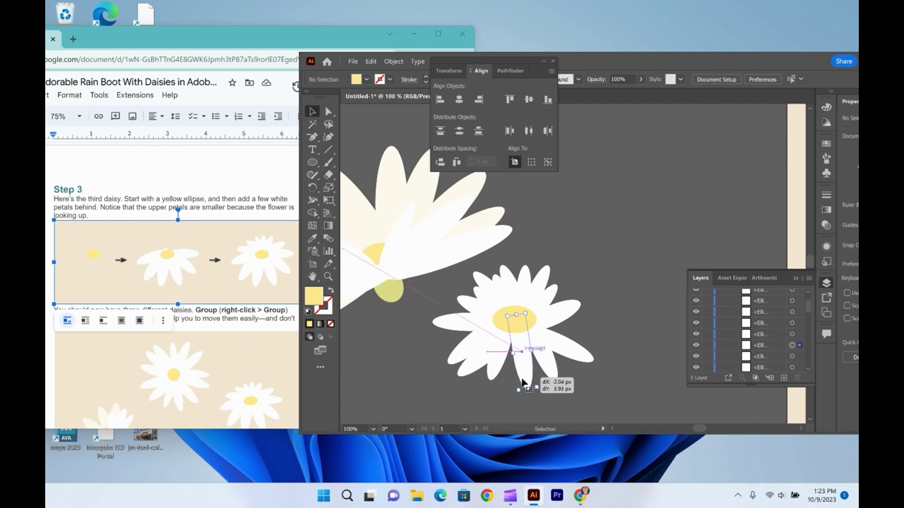
Nudge the third daisy's bottom petal upward and raise the outer lower-right petal to balance the flower
left_click(524, 382)
left_click_drag(553, 371, 573, 346)
left_click(624, 356)
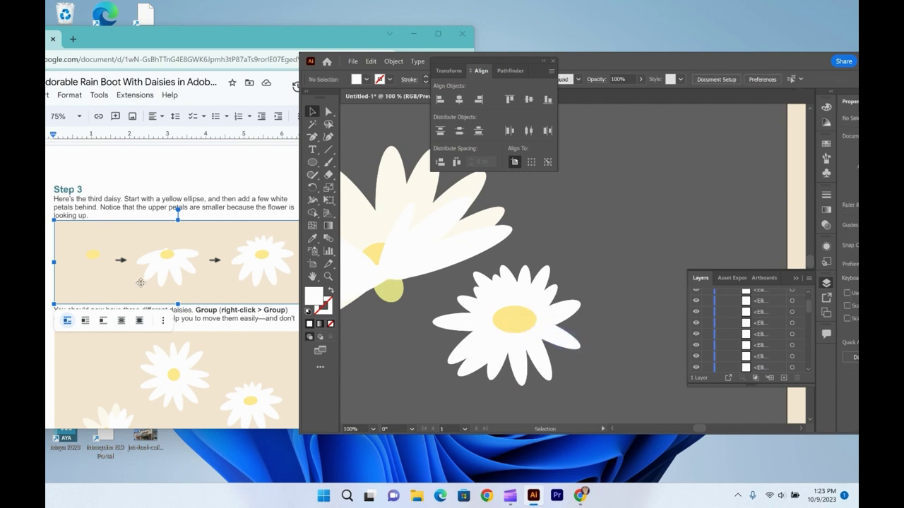
Group all petals and the center of the third daisy, and move the flower up and to the right
left_click(225, 323)
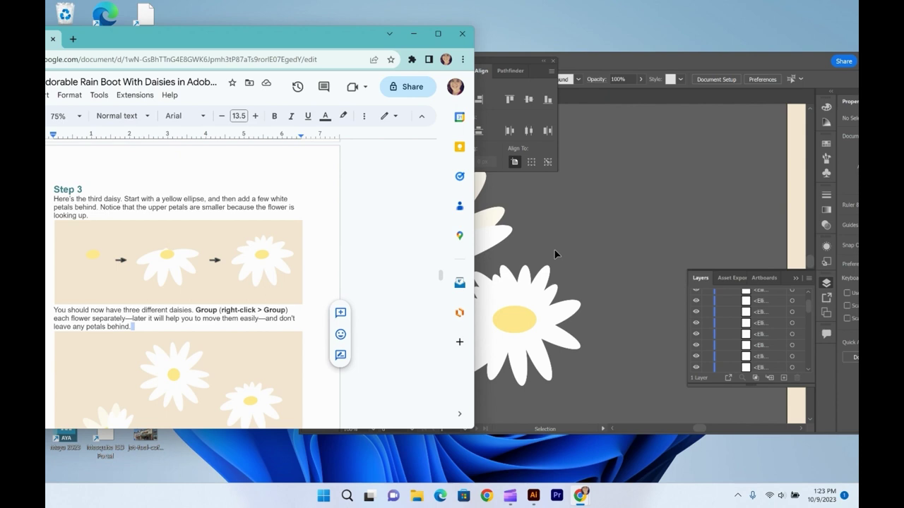
left_click(550, 229)
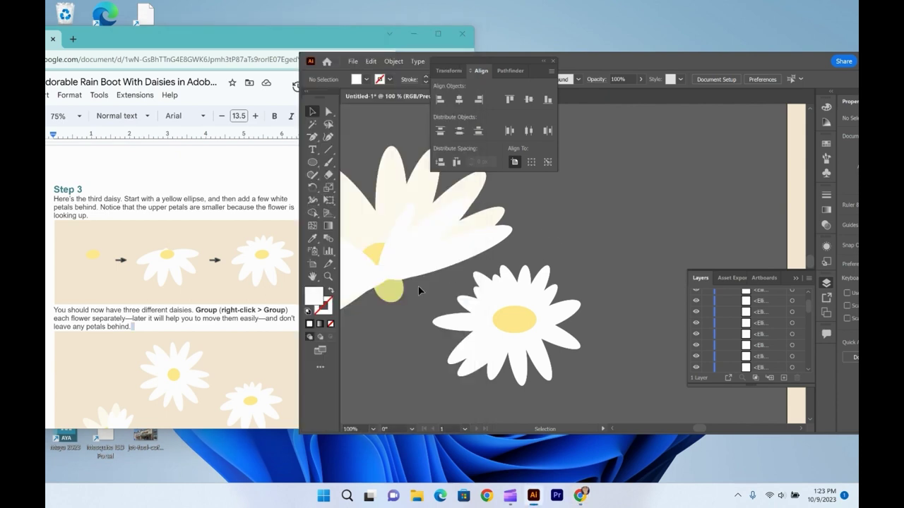
left_click(572, 357)
right_click(507, 344)
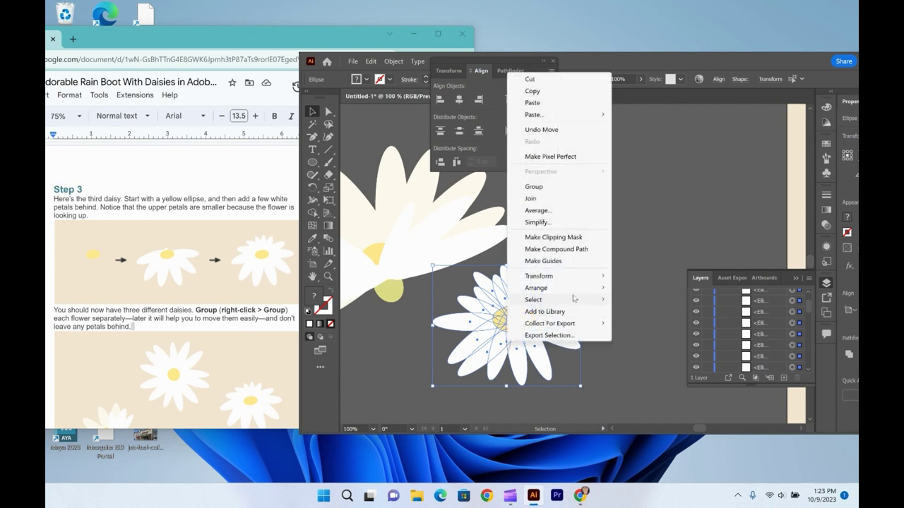
left_click(533, 187)
left_click_drag(529, 326, 658, 214)
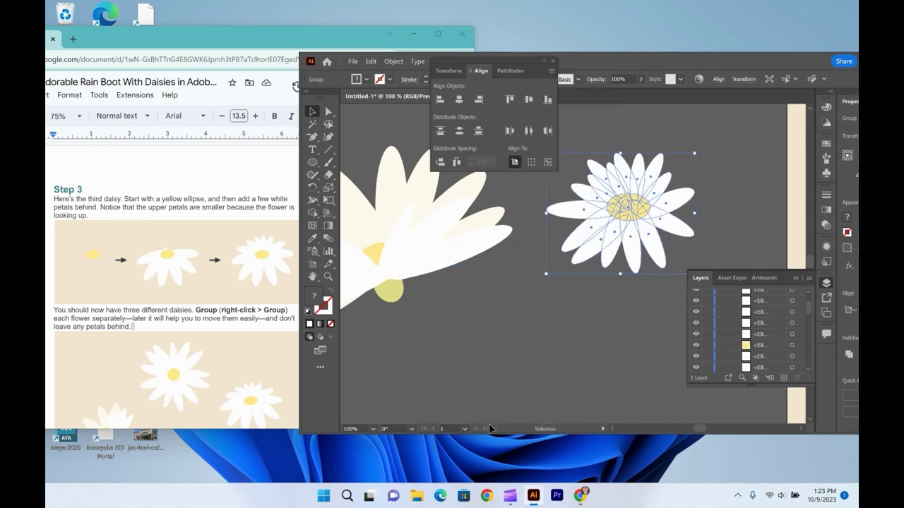
Group all parts of the large tilted daisy with the green base
scroll(611, 432, "left", 5)
scroll(611, 432, "up", 2)
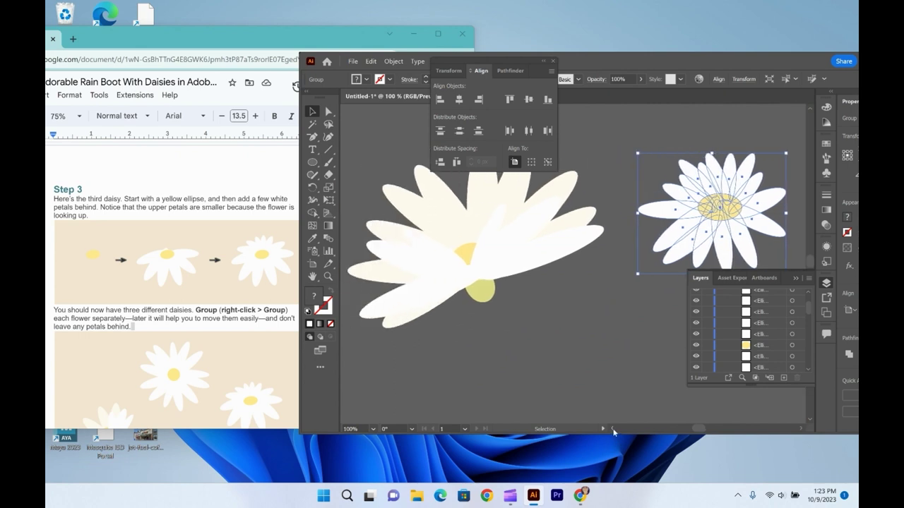
scroll(439, 359, "up", 1)
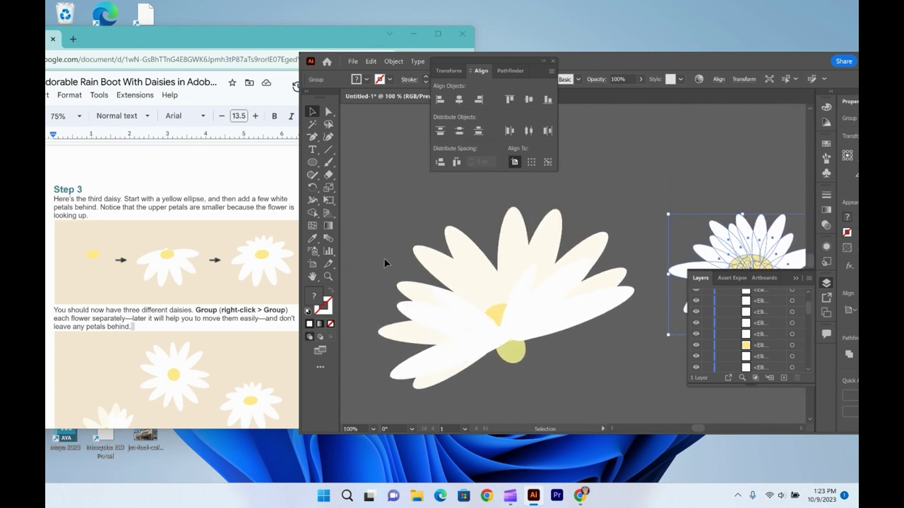
left_click(537, 332)
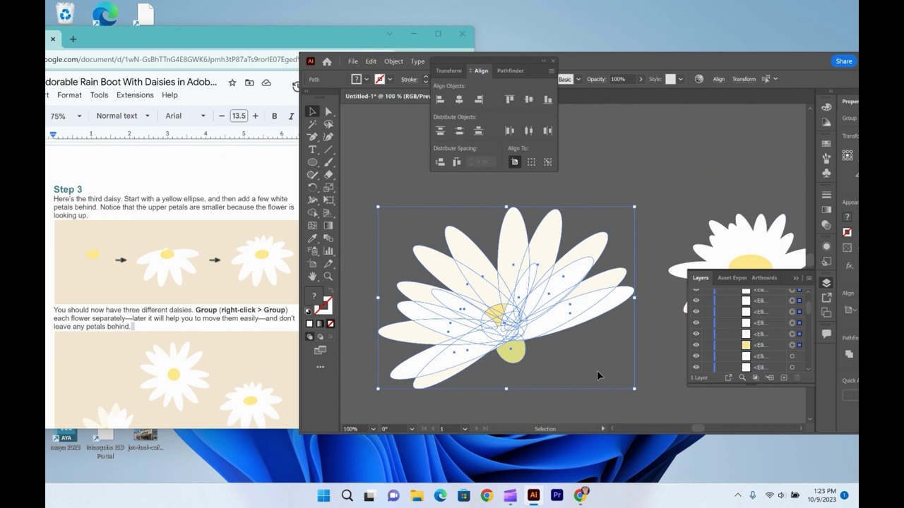
right_click(514, 323)
left_click(564, 168)
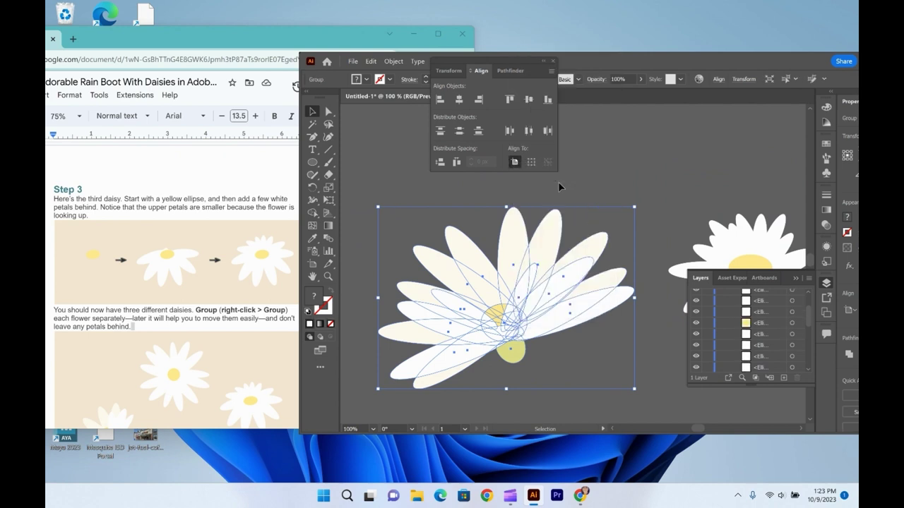
Group the petals and center of the round front-facing daisy above the artboard
key("ctrl+minus")
key("ctrl+minus")
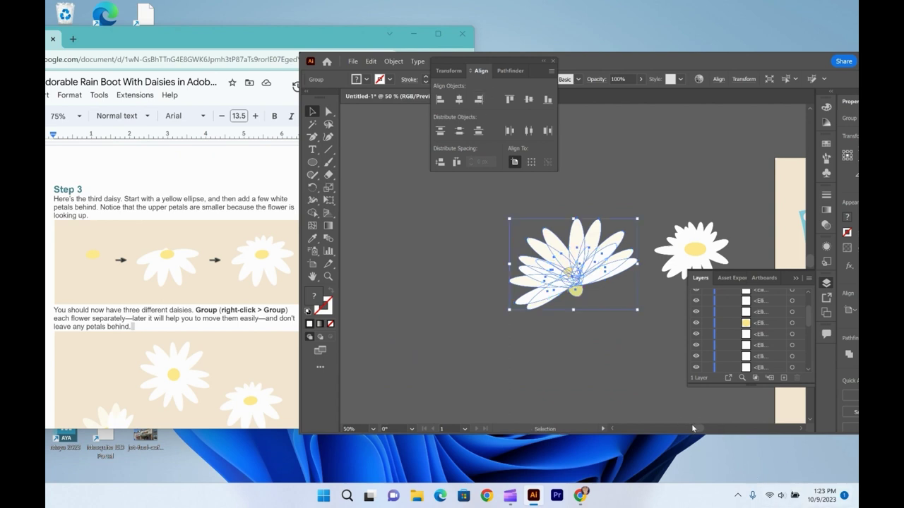
left_click_drag(692, 428, 698, 398)
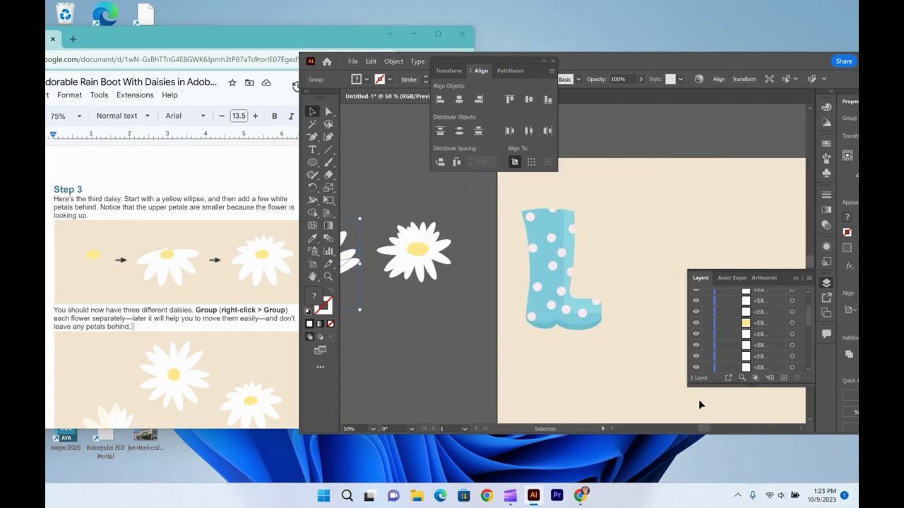
scroll(688, 389, "down", 5)
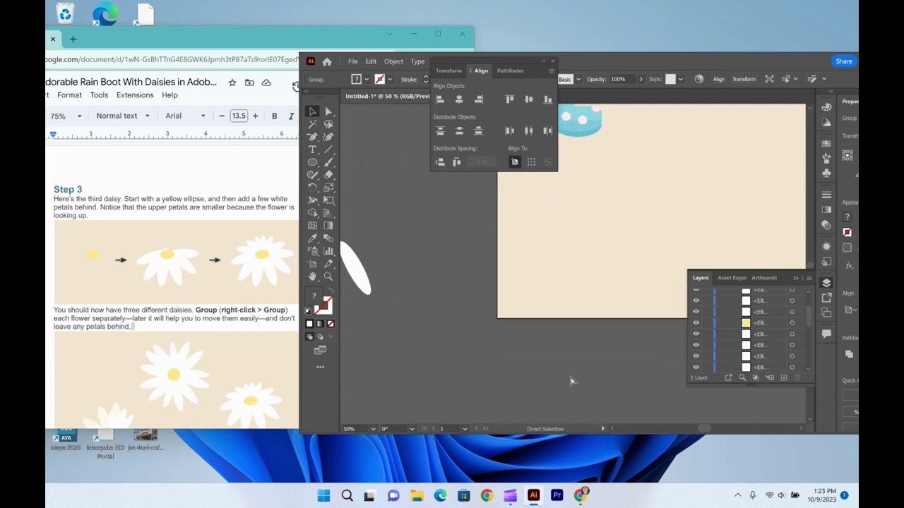
key("ctrl+minus")
key("v")
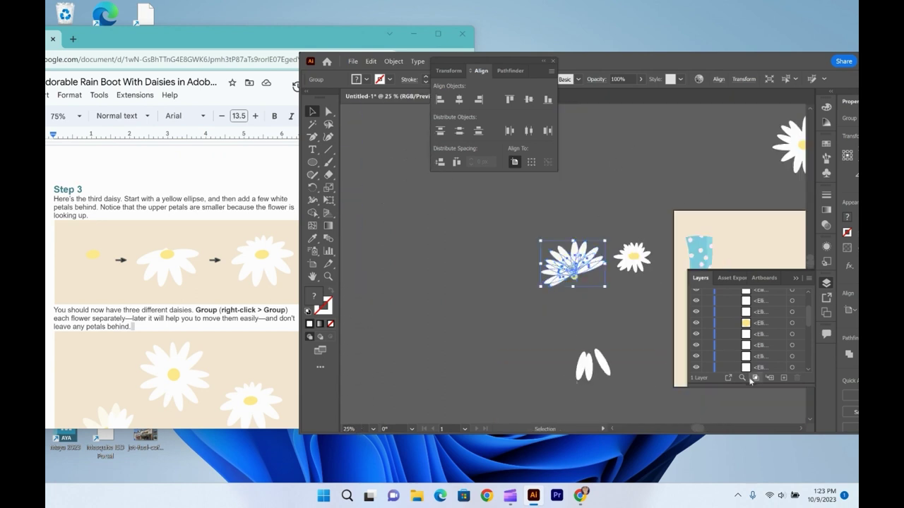
left_click(800, 428)
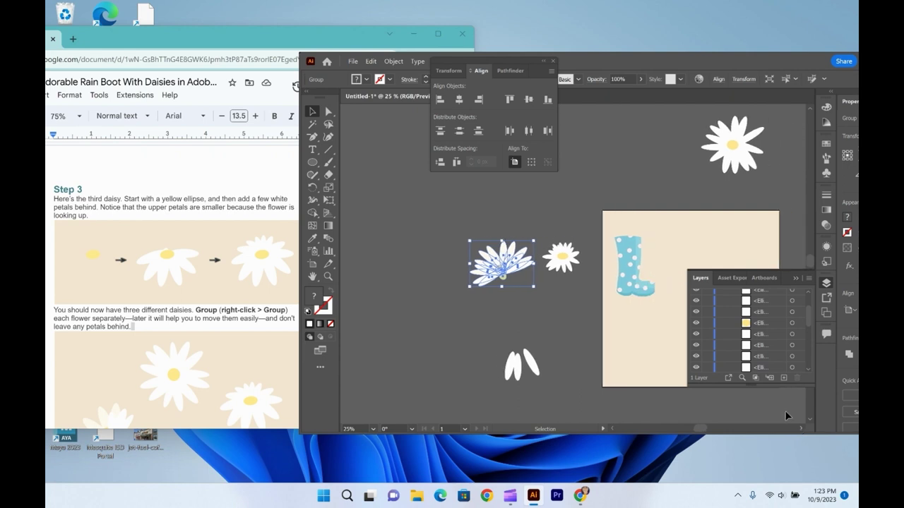
scroll(685, 214, "up", 1)
left_click(738, 162)
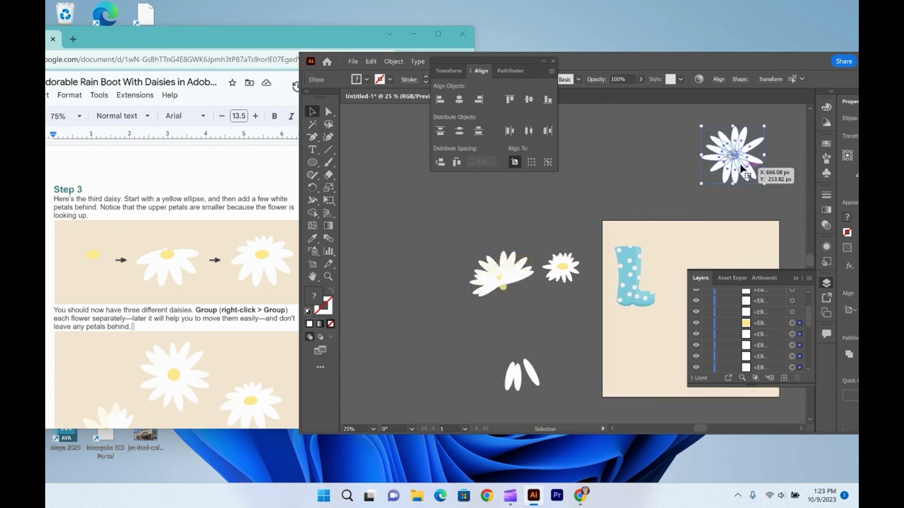
right_click(739, 162)
left_click(766, 277)
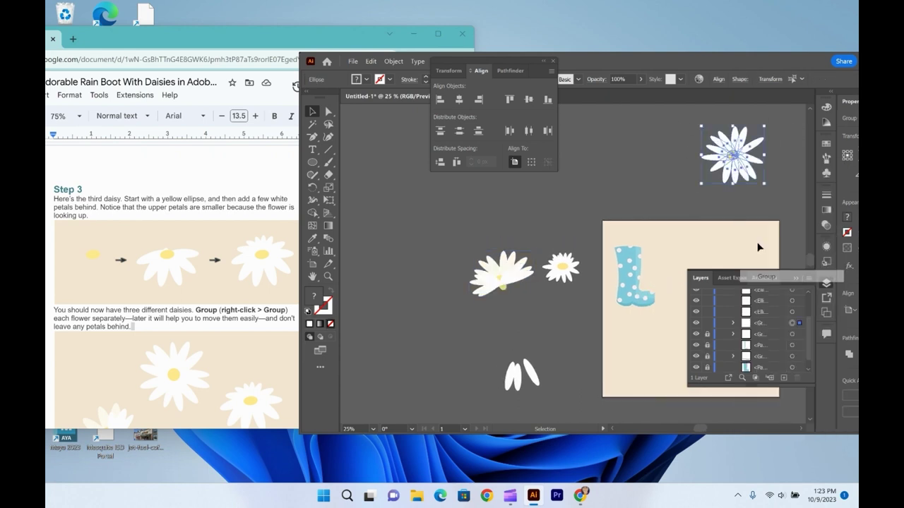
Move the round daisy beneath the other two flowers and delete the leftover loose petals
left_click_drag(745, 173, 545, 336)
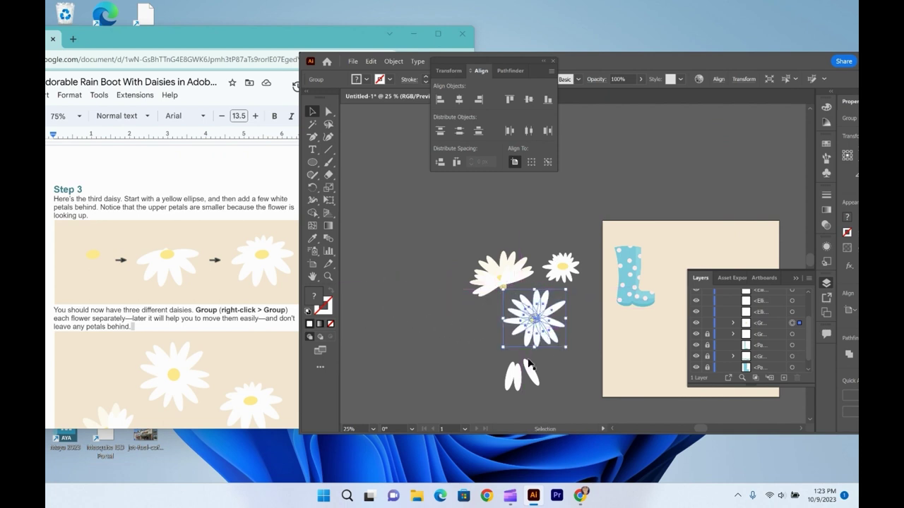
left_click_drag(546, 384, 516, 412)
key("Delete")
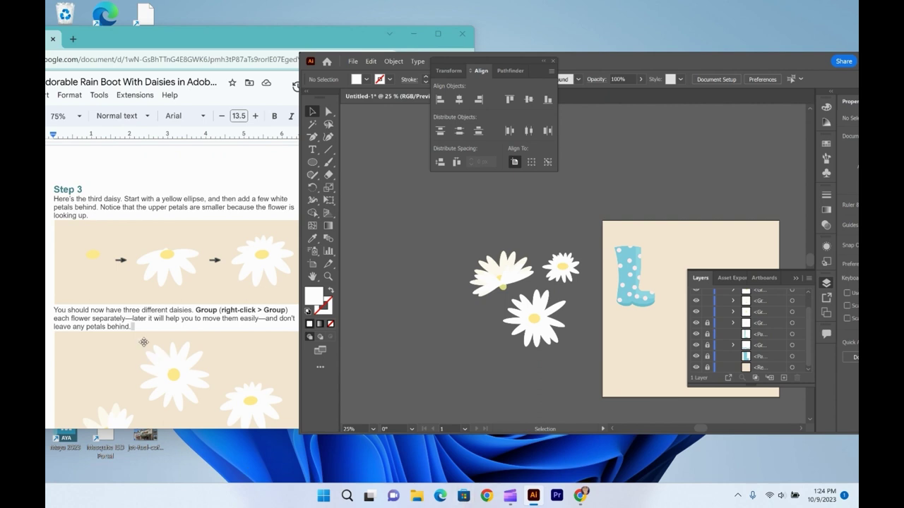
Consult Step 4 of the guide, unlock the boot's parts and group them into one object
scroll(142, 351, "down", 10)
scroll(142, 352, "down", 3)
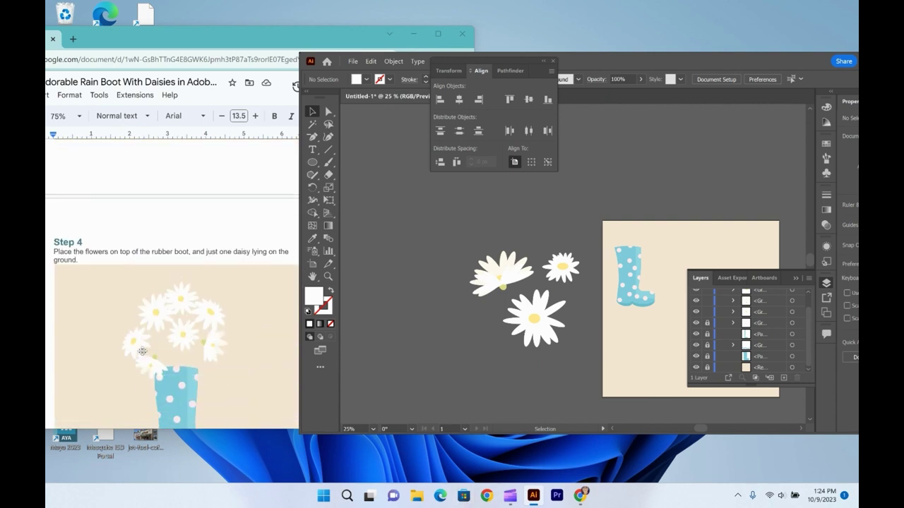
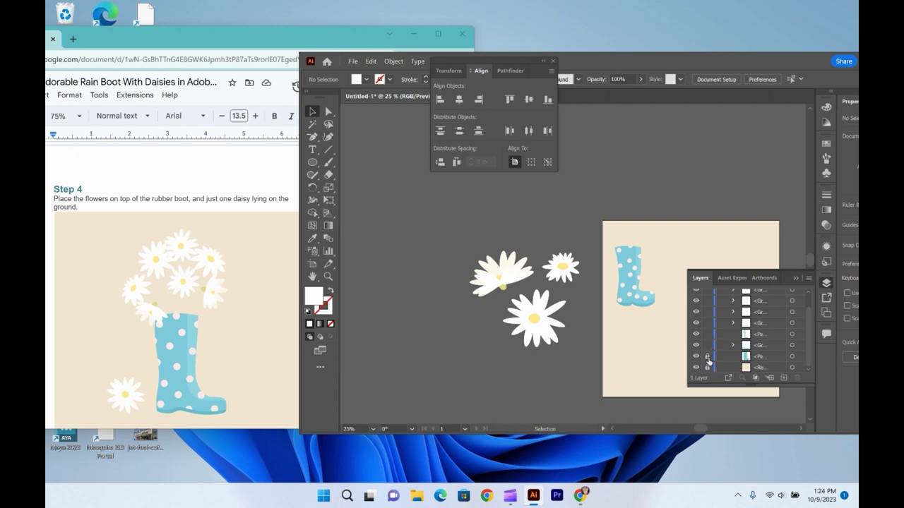
left_click_drag(650, 302, 660, 324)
right_click(644, 304)
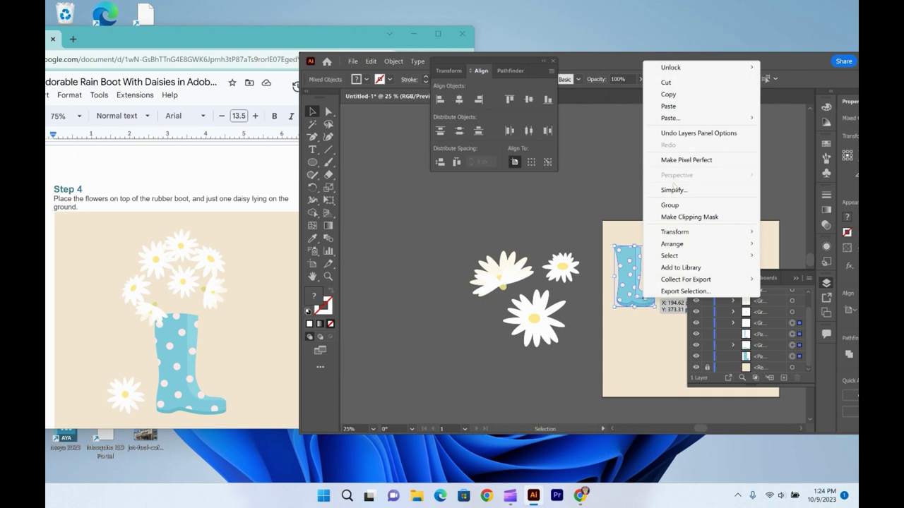
left_click(684, 205)
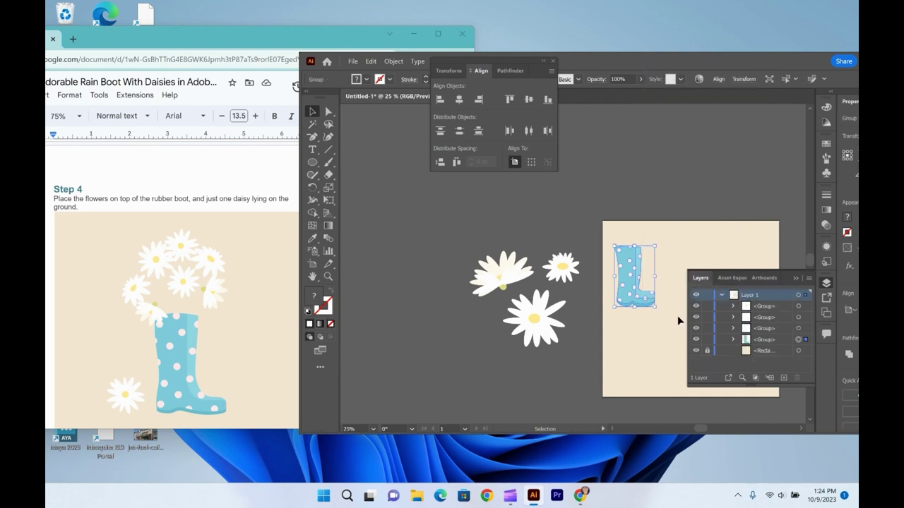
Enlarge the boot group and position it near the middle of the artboard
scroll(798, 429, "right", 3)
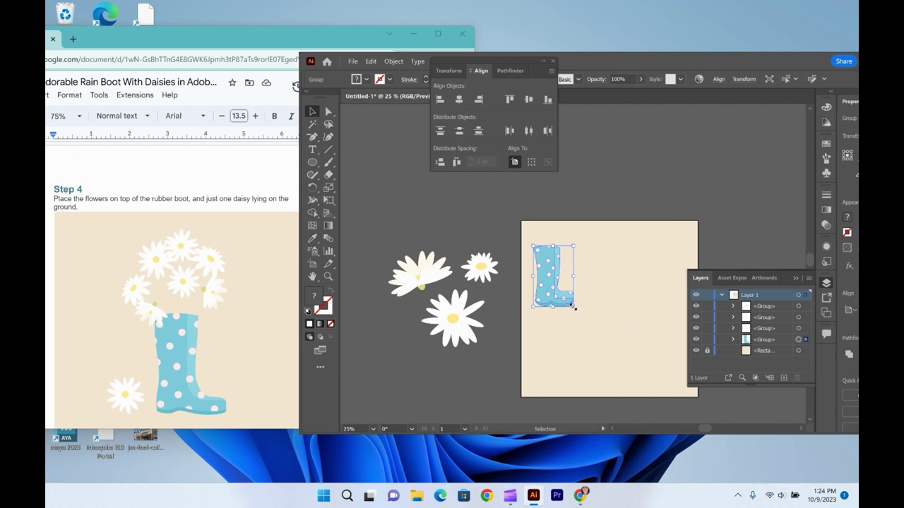
left_click_drag(573, 308, 634, 351)
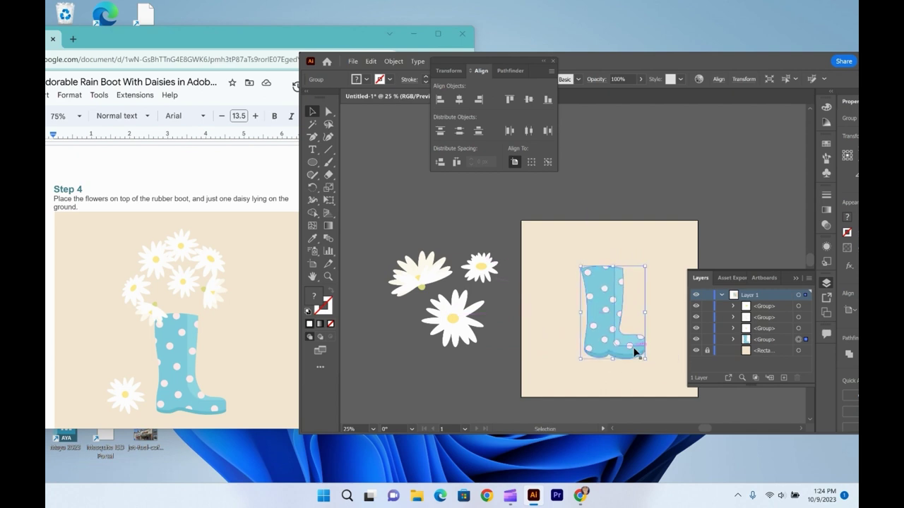
left_click(541, 330)
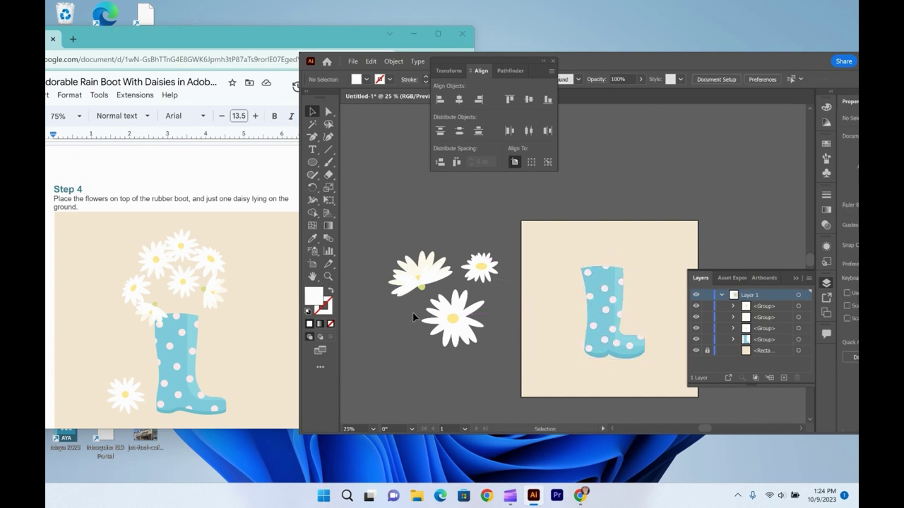
Duplicate the round daisy, shrink the copy and place it on the ground just left of the boot
left_click(455, 325)
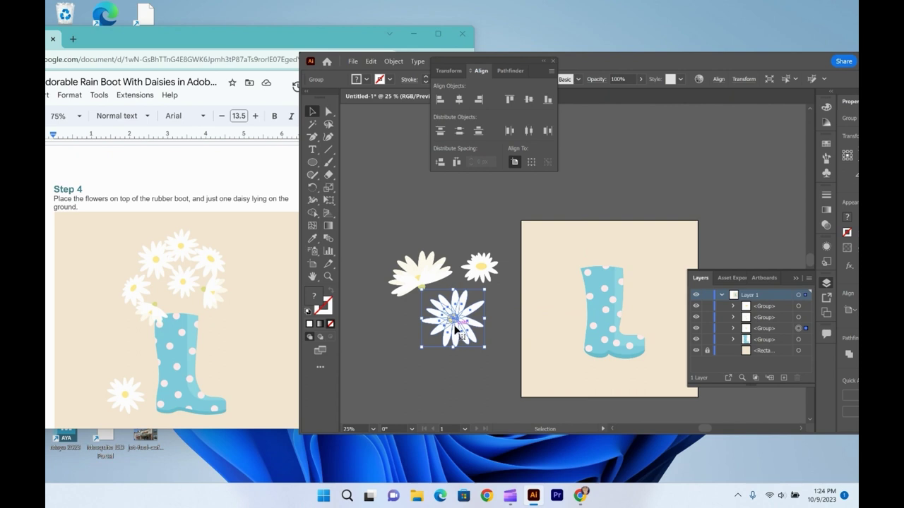
key("ctrl+c")
key("ctrl+v")
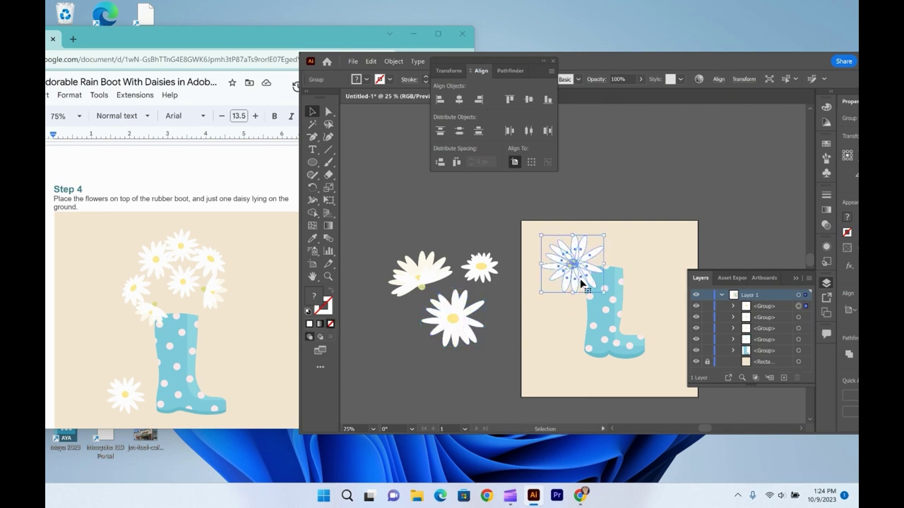
left_click_drag(580, 278, 561, 352)
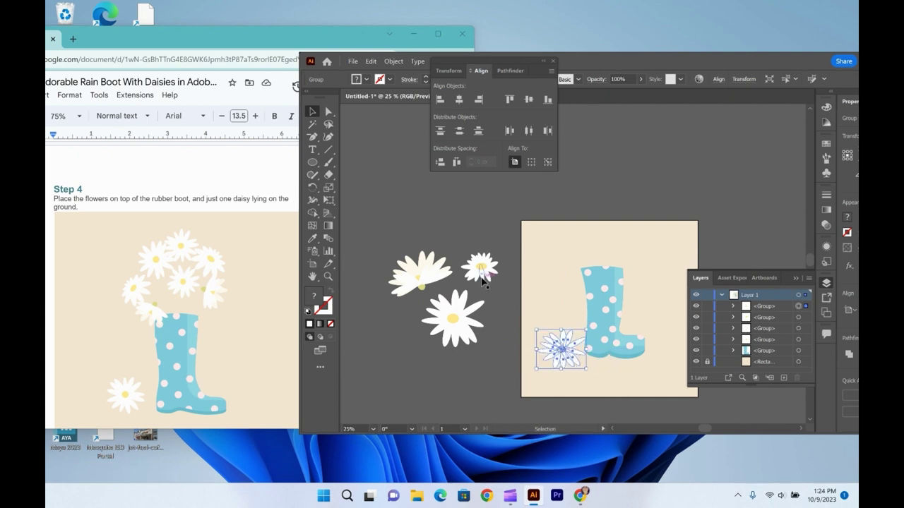
Shrink the original round daisy, place it above the boot and paste a copy beside it
left_click(462, 328)
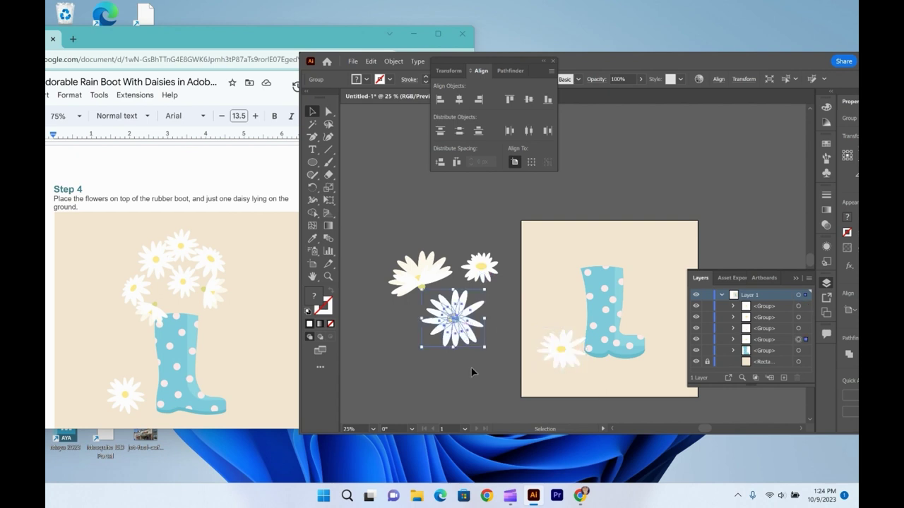
left_click_drag(471, 322, 579, 252)
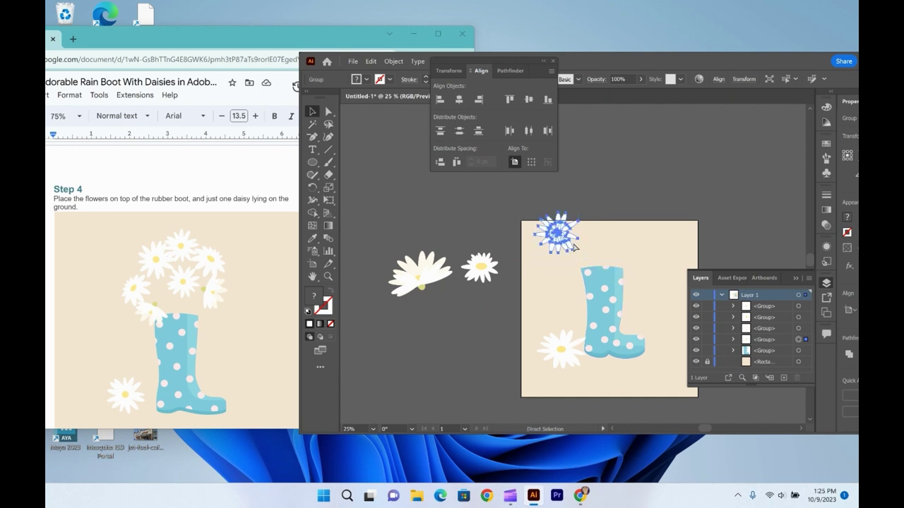
key("ctrl+c")
key("ctrl+v")
left_click_drag(585, 266, 608, 239)
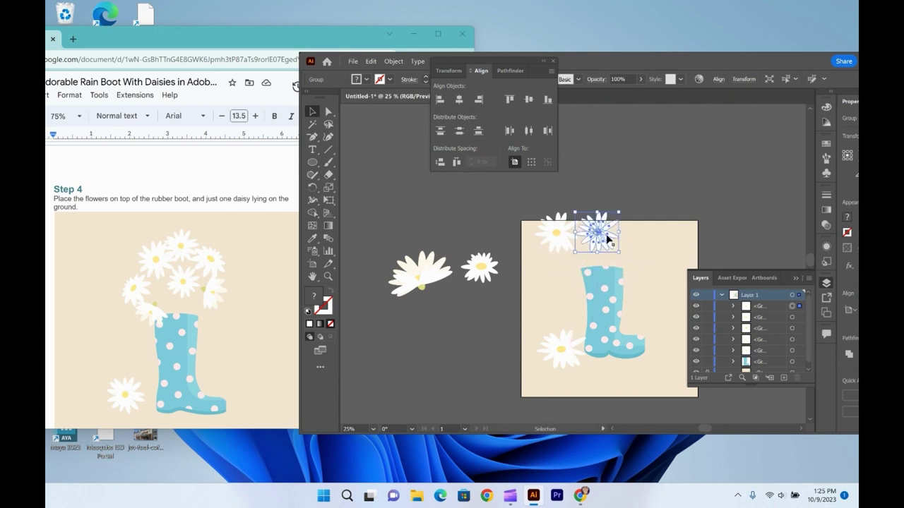
Place the third daisy at the boot's opening and arrange the two round daisies side by side above it
left_click(484, 277)
left_click_drag(485, 277, 617, 226)
left_click_drag(563, 242, 573, 240)
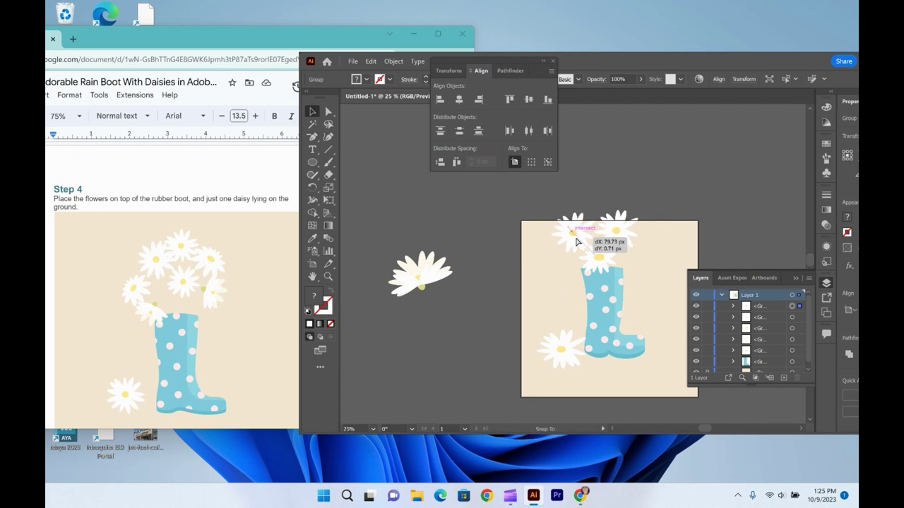
left_click(571, 236)
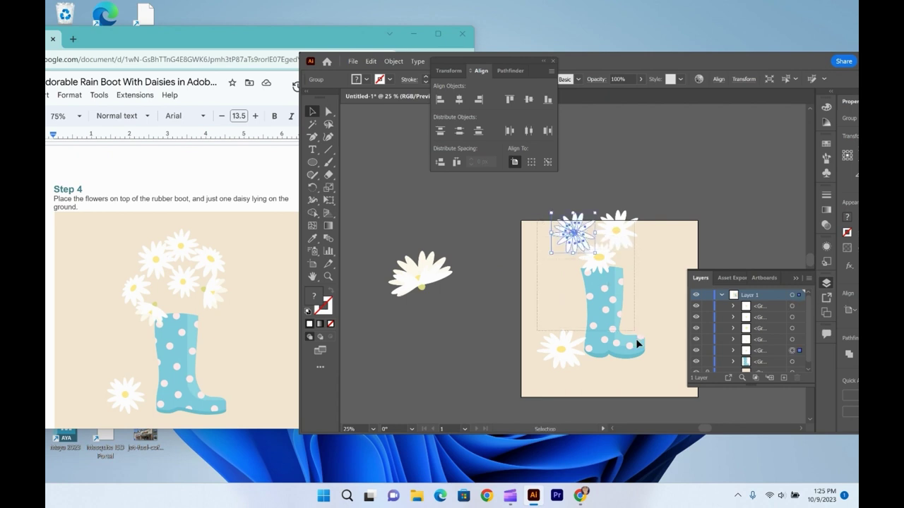
Shift the boot and its four daisies lower on the artboard and compare the layout with the guide's picture
key("ctrl+alt+a")
left_click_drag(621, 352, 624, 371)
scroll(221, 397, "down", 3)
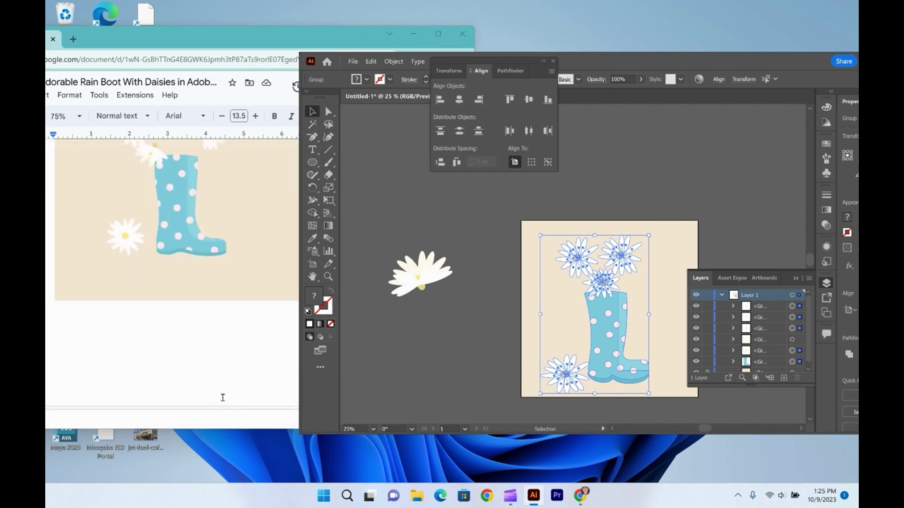
scroll(221, 396, "up", 3)
scroll(219, 393, "down", 1)
scroll(219, 393, "down", 3)
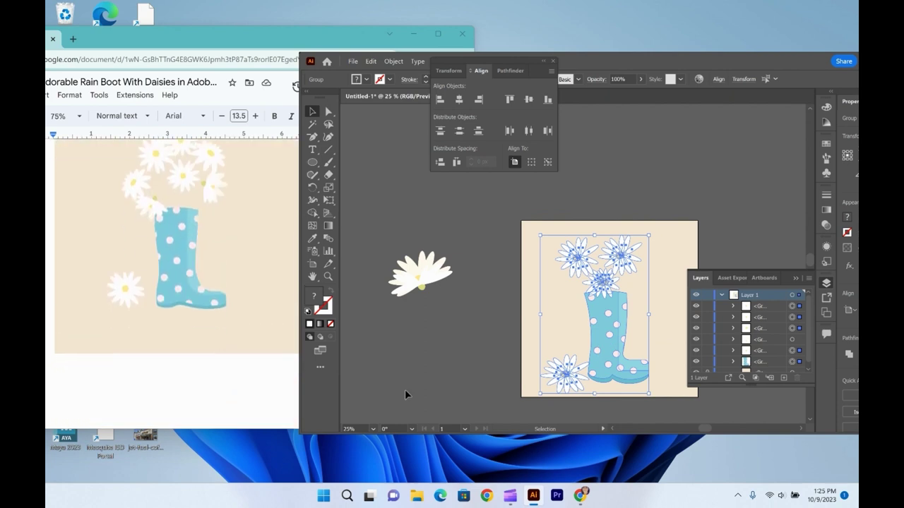
Scale the boot down slightly beneath the daisies
left_click(657, 374)
left_click(643, 380)
left_click_drag(648, 381, 615, 360)
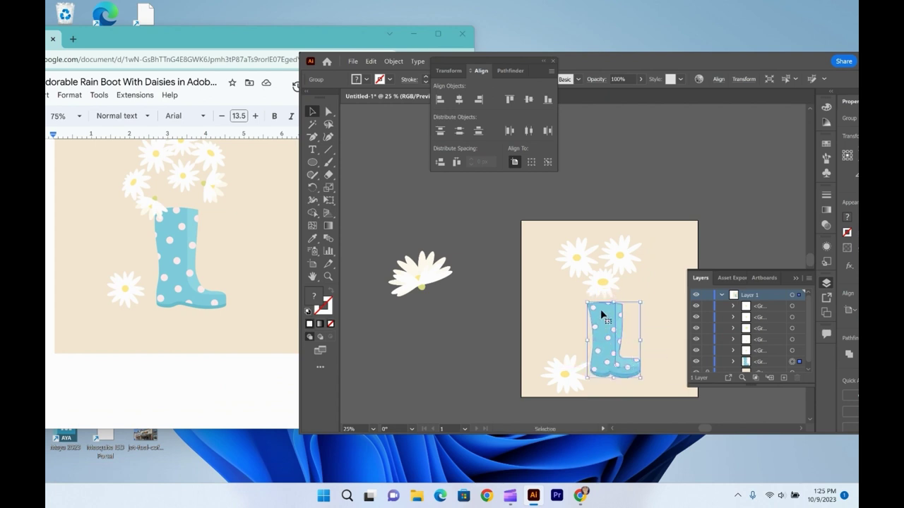
Shrink the three round daisies above the boot to about two-thirds size and add small copies to the bouquet
left_click(589, 272)
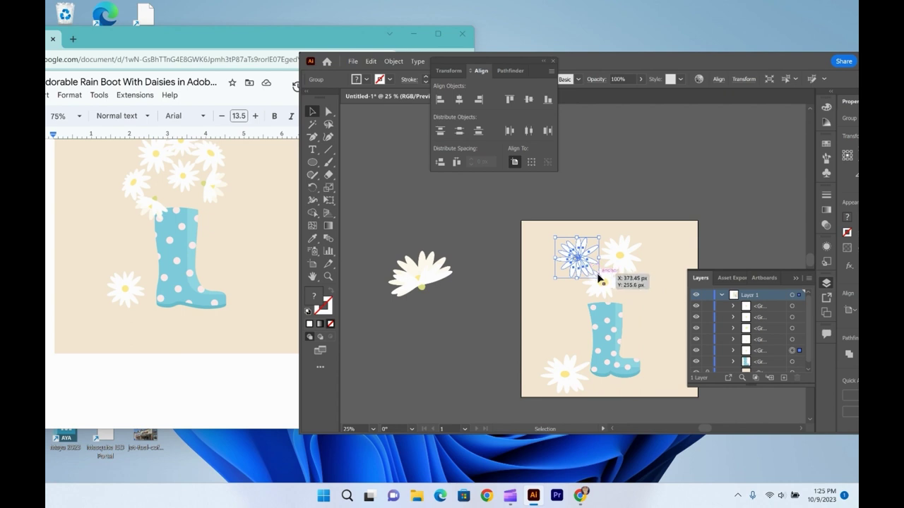
left_click_drag(598, 277, 587, 265)
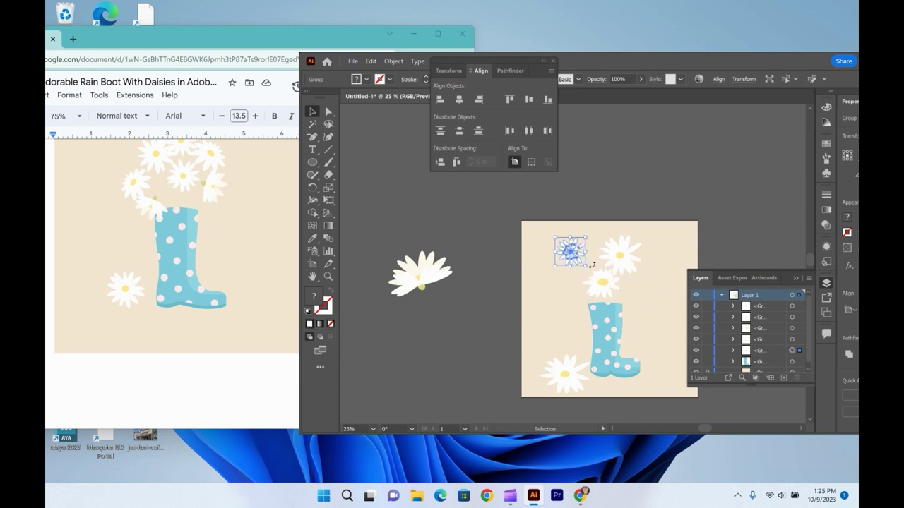
left_click(626, 269)
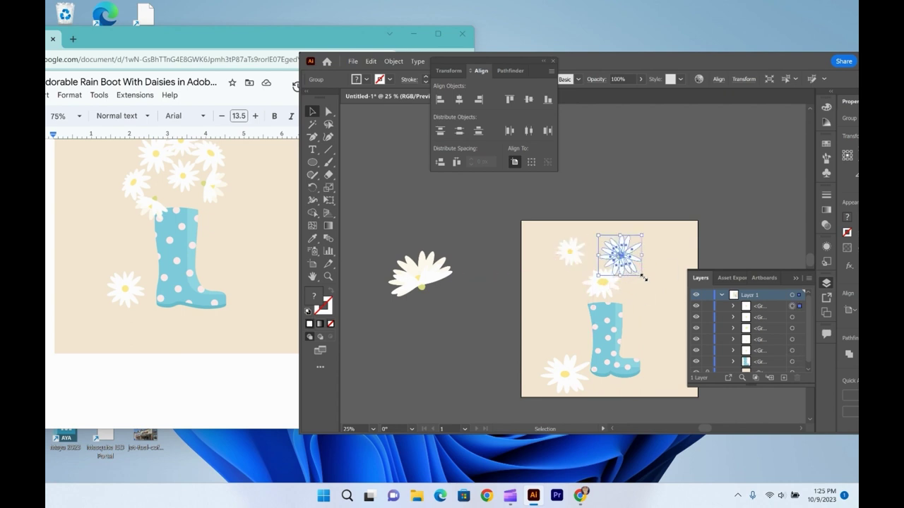
left_click_drag(638, 274, 611, 295)
left_click(625, 291)
left_click(628, 291)
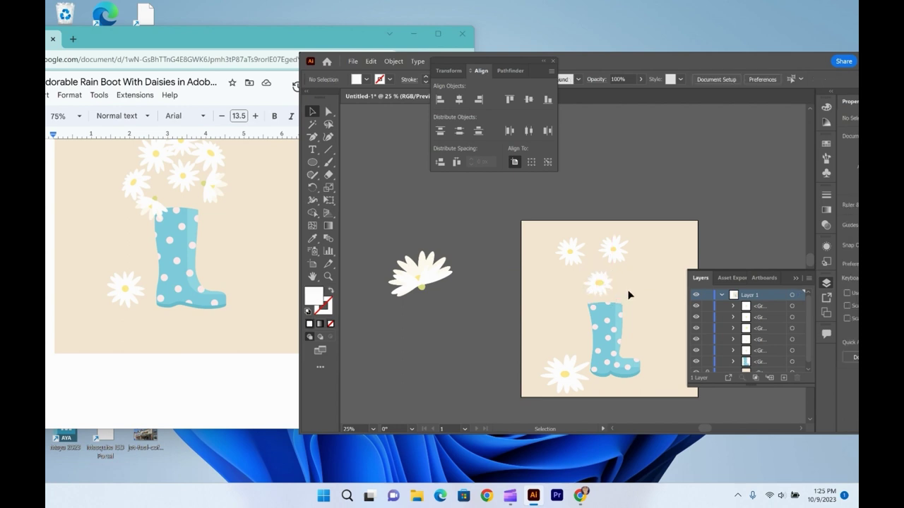
left_click(621, 261)
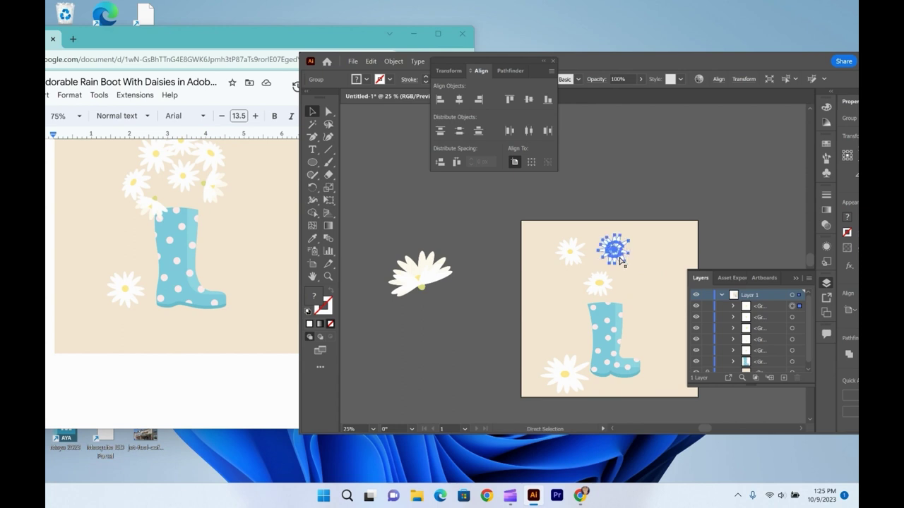
left_click_drag(615, 260, 592, 240)
Bring the side-view daisy onto the artboard at a smaller size, paste a copy and reflect it across the vertical axis
left_click_drag(443, 283, 570, 275)
right_click(570, 275)
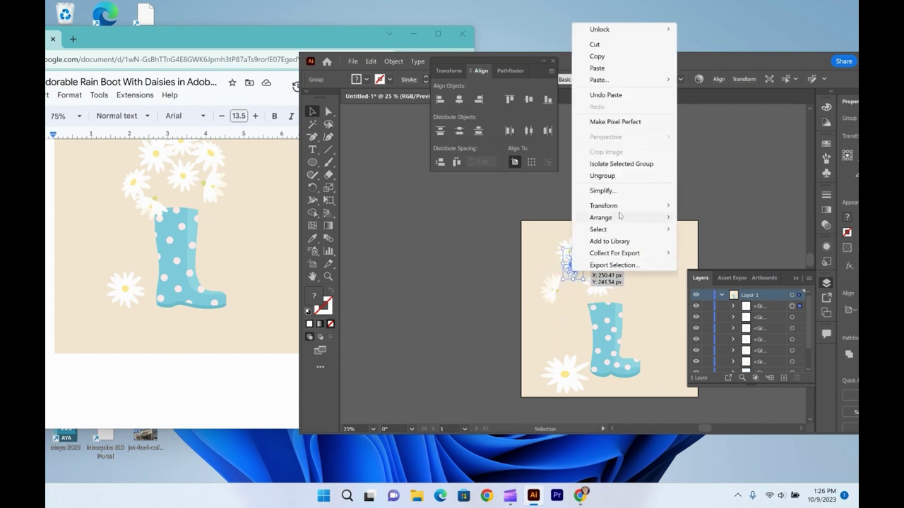
mouse_move(621, 206)
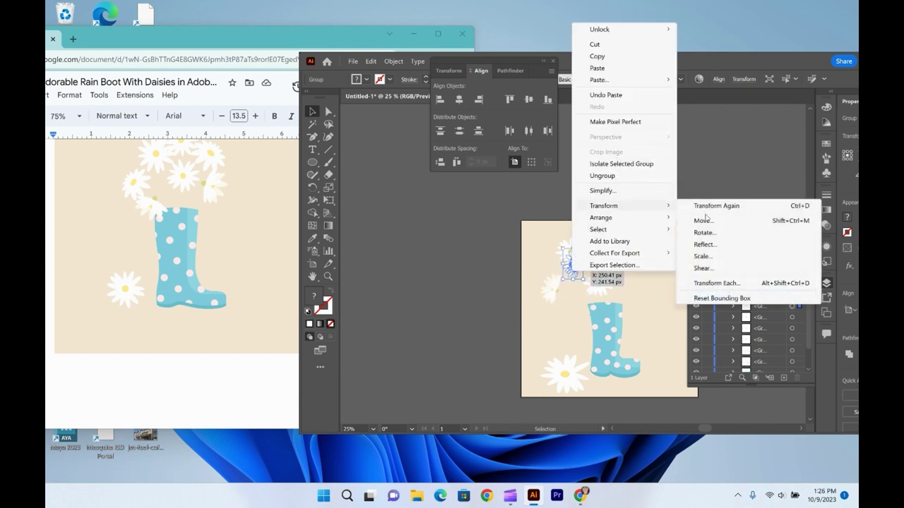
left_click(702, 244)
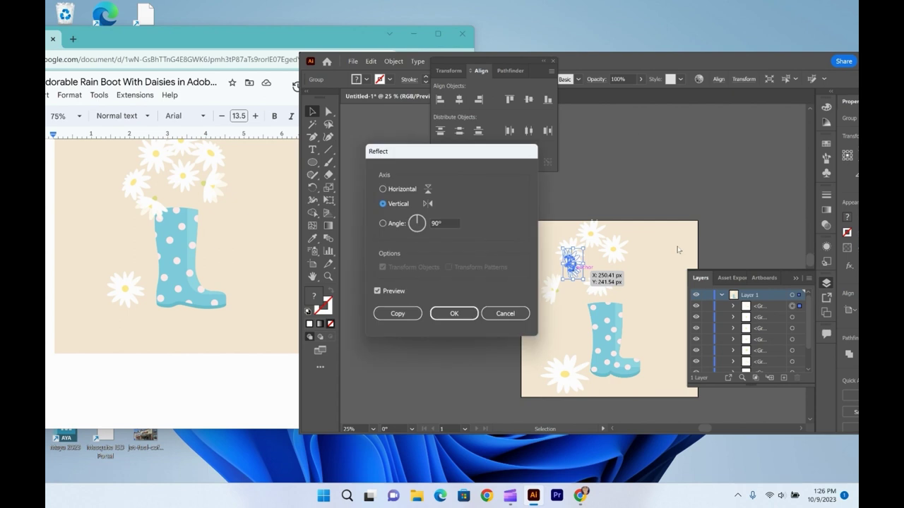
left_click(477, 313)
Arrange the small round daisies in a cluster above the boot, with a side-view daisy on each side of its opening
left_click_drag(575, 266, 607, 283)
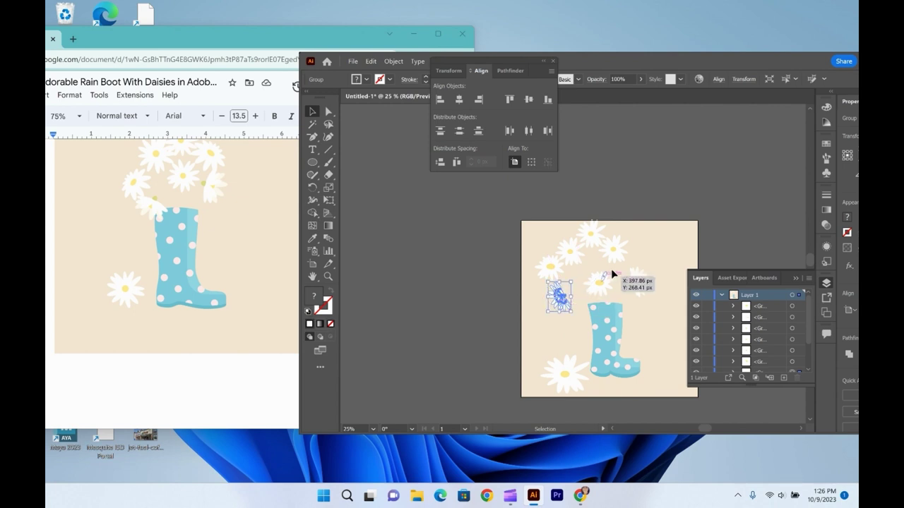
left_click_drag(612, 251, 606, 283)
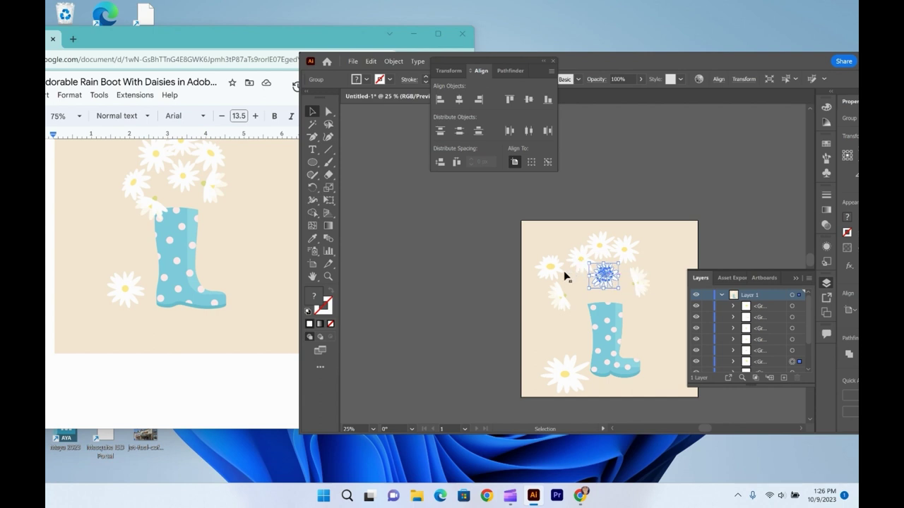
left_click_drag(562, 272, 576, 310)
left_click_drag(649, 290, 610, 280)
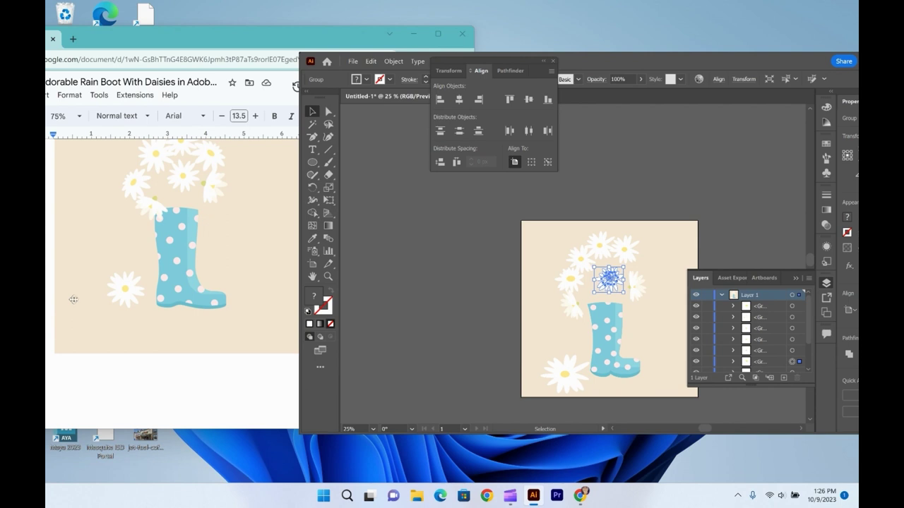
Examine Step 5 of the guide for the stem instructions, the stem colour values and the reference picture
scroll(76, 299, "down", 5)
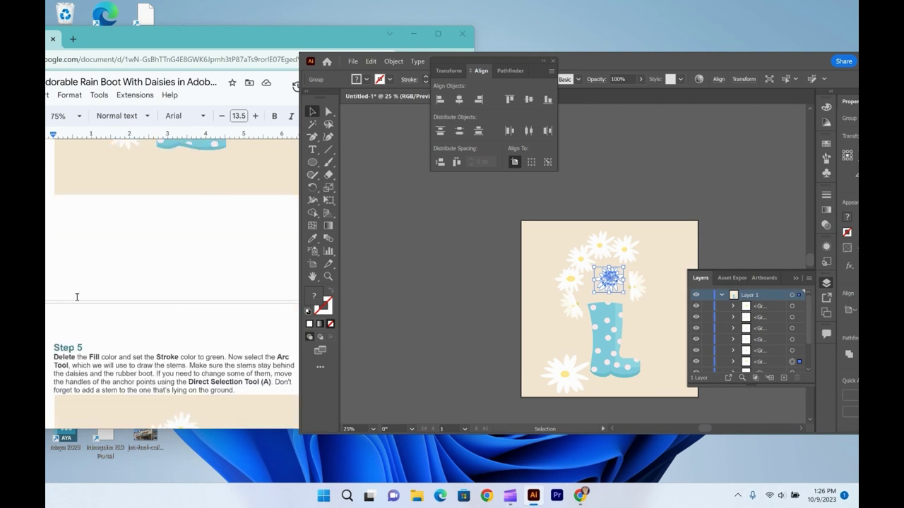
scroll(77, 296, "up", 1)
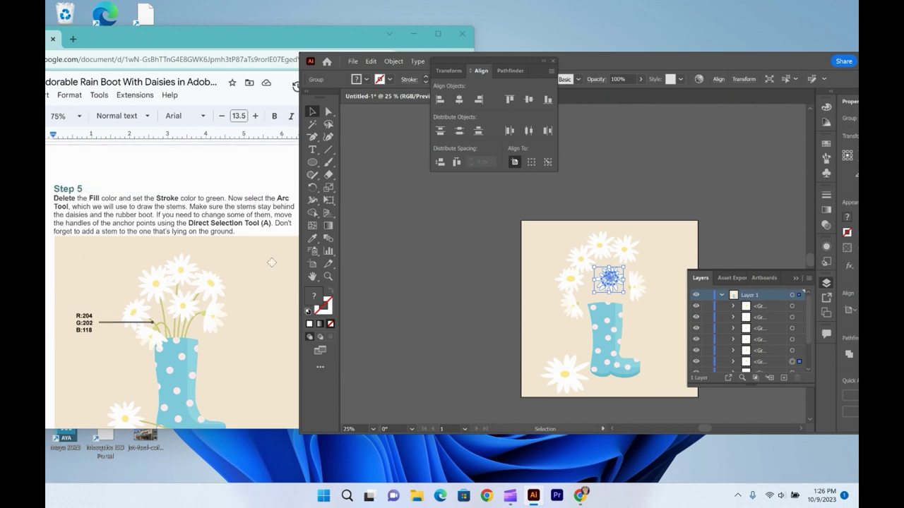
left_click(270, 262)
scroll(270, 262, "down", 2)
scroll(268, 260, "up", 3)
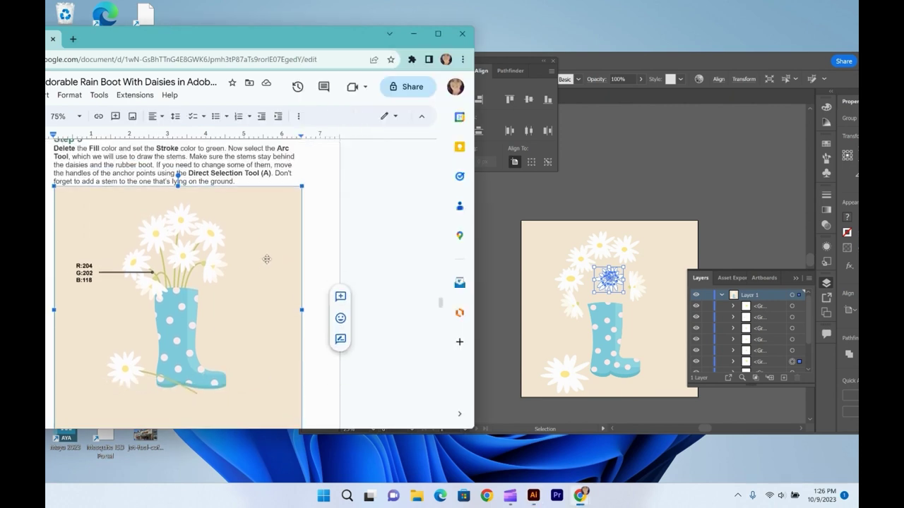
scroll(266, 259, "down", 3)
scroll(266, 259, "up", 1)
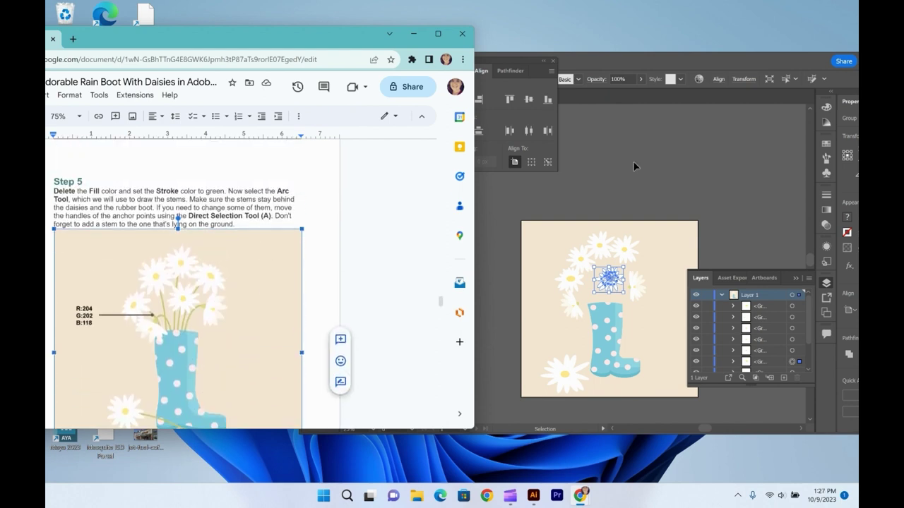
Deselect the artwork and set the fill colour to R 204, G 202, B 118
left_click(520, 187)
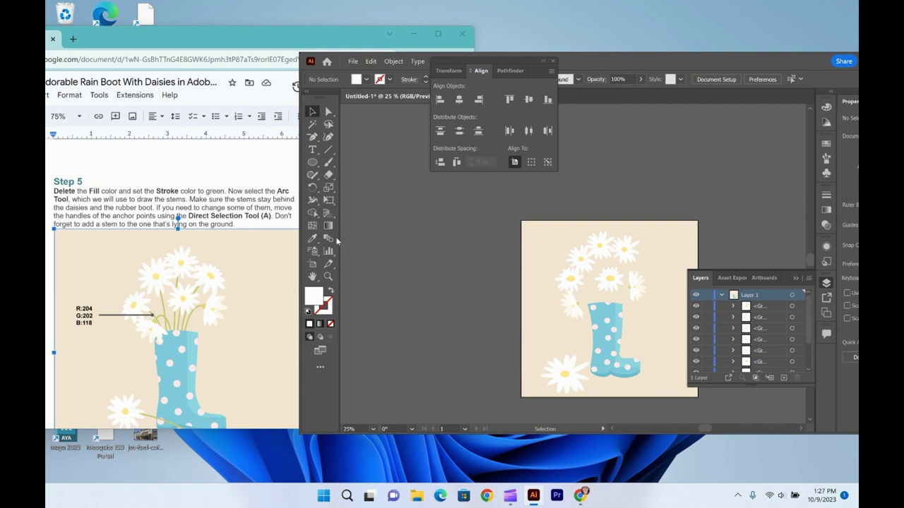
double_click(311, 300)
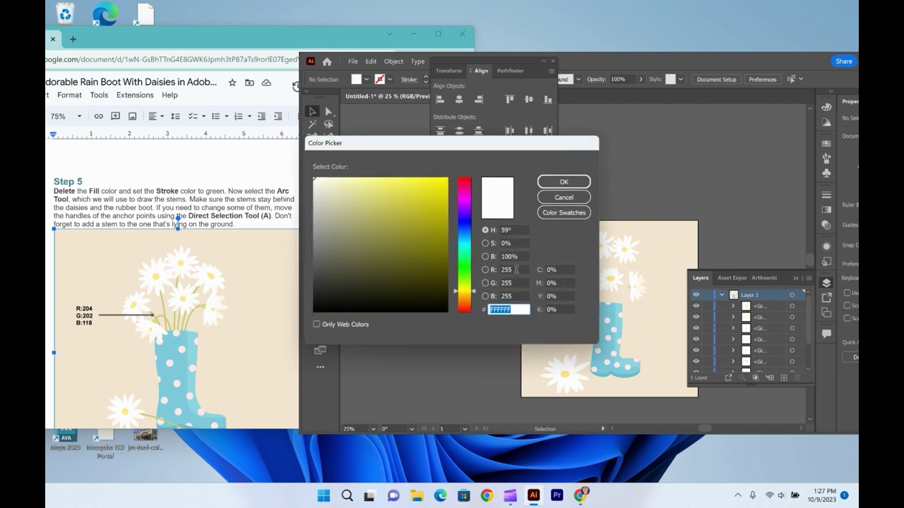
double_click(516, 269)
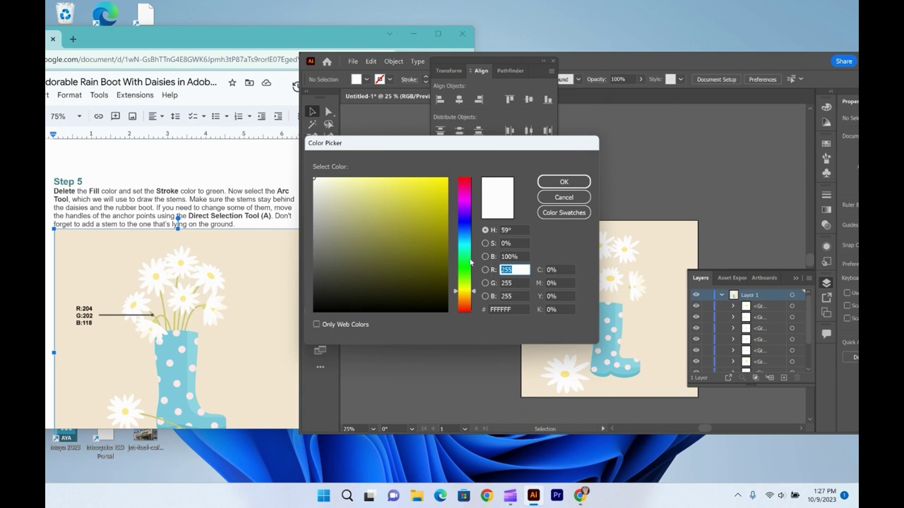
type("20")
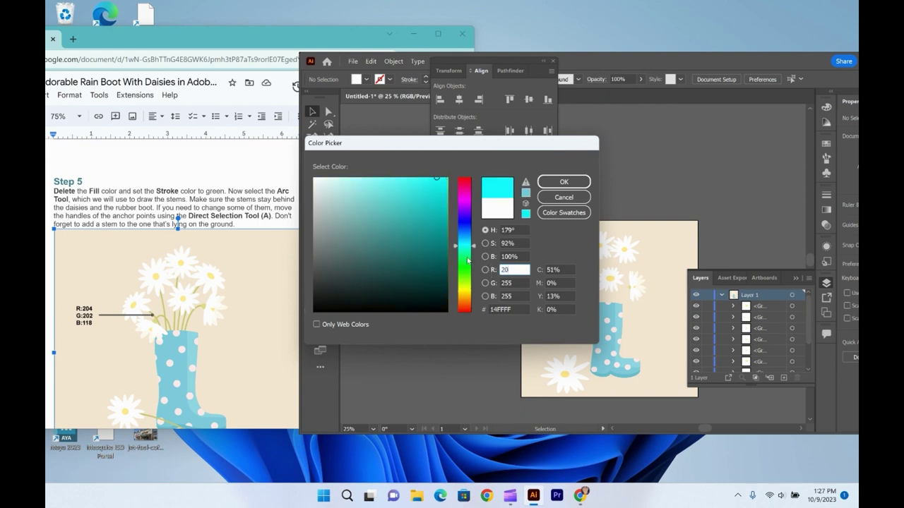
type("4")
double_click(515, 282)
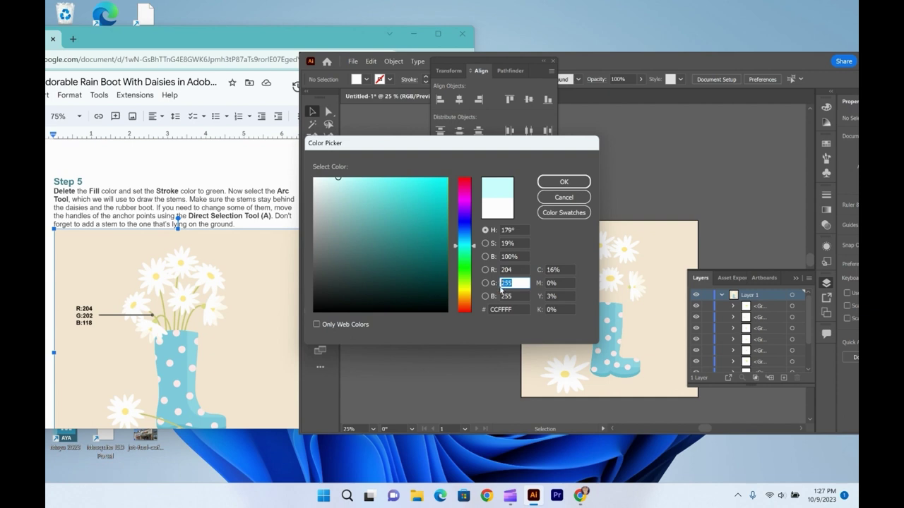
type("202")
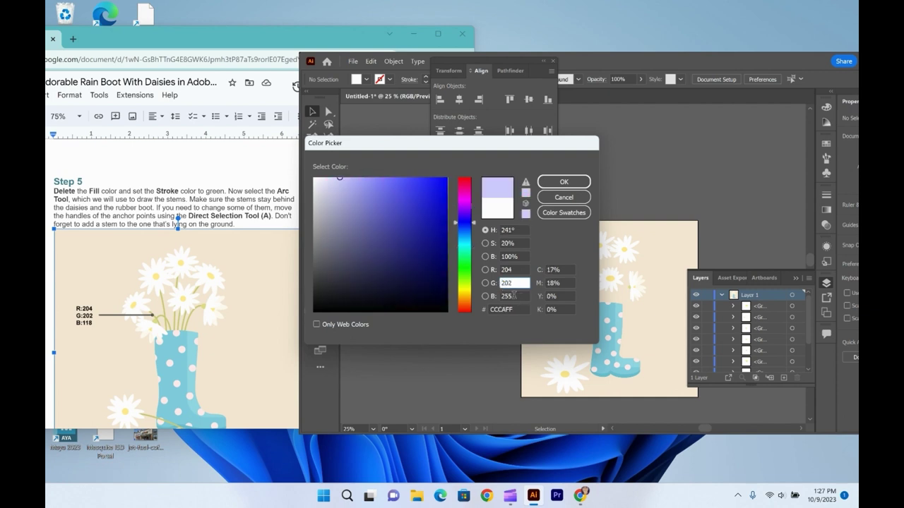
double_click(501, 296)
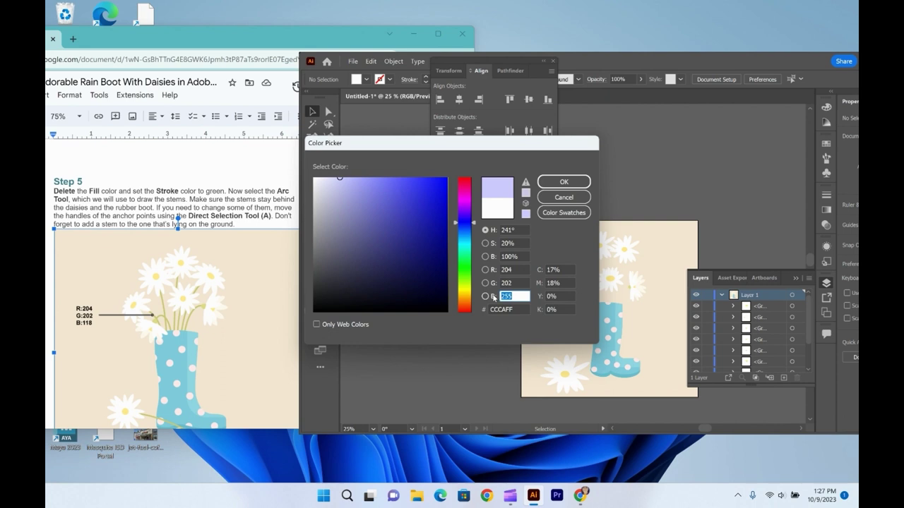
type("118")
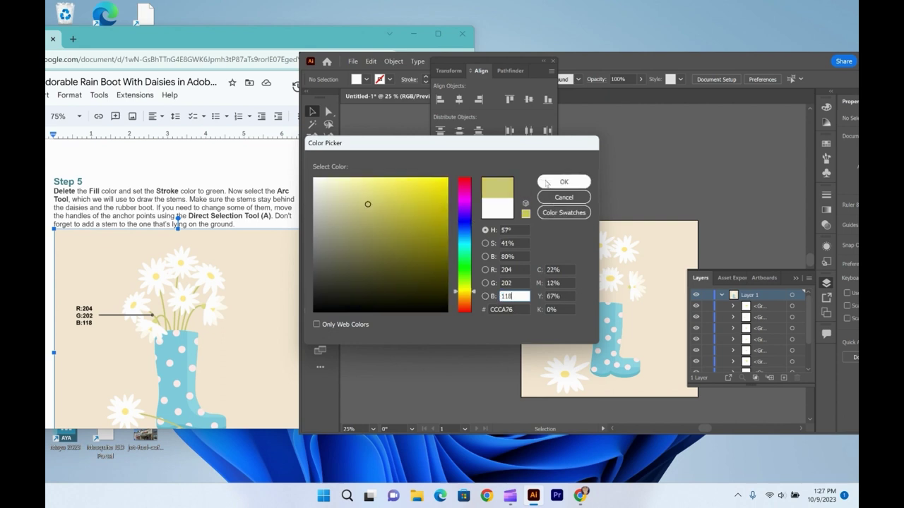
left_click(545, 182)
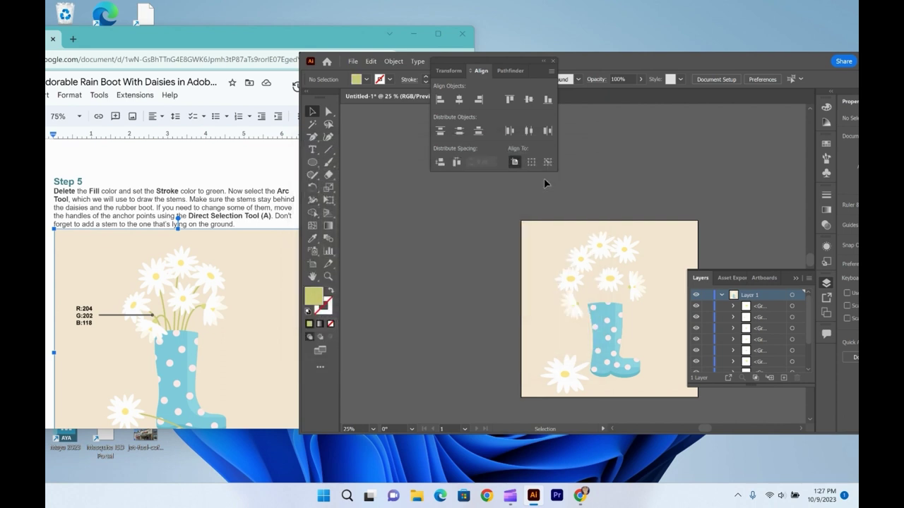
Draw a curved stem beside the artboard with the Arc tool and give it a thicker green stroke without fill
left_click(328, 150)
left_click(370, 162)
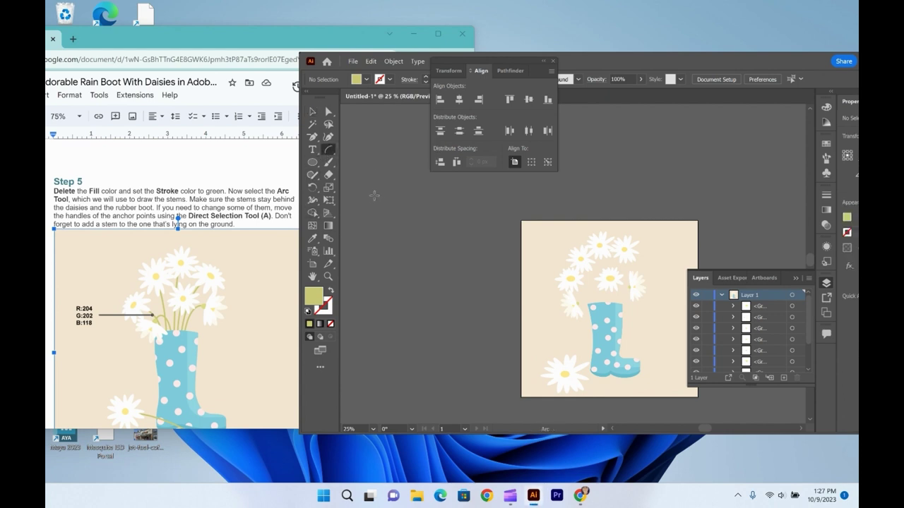
left_click_drag(373, 196, 409, 243)
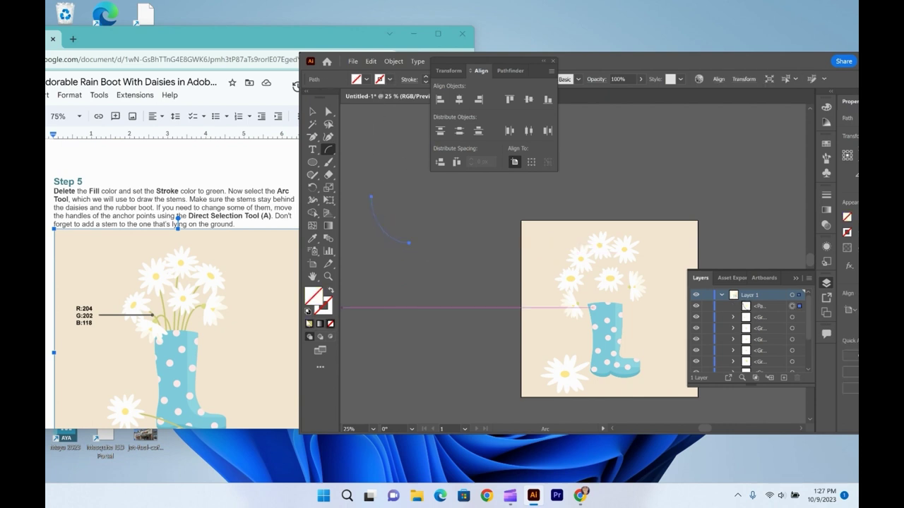
key("comma")
left_click(330, 290)
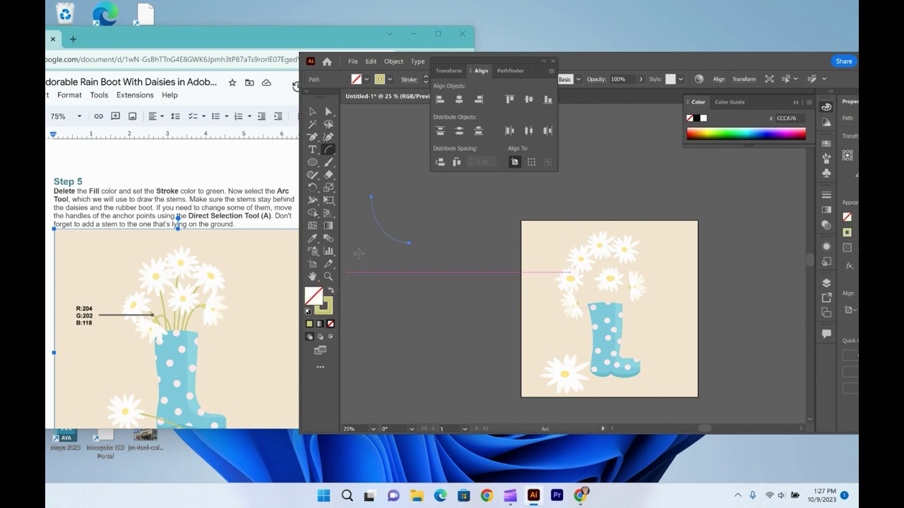
left_click(425, 77)
Fit the arc between the top daisy and the boot's opening as a narrow stem and send it to the back
left_click(312, 111)
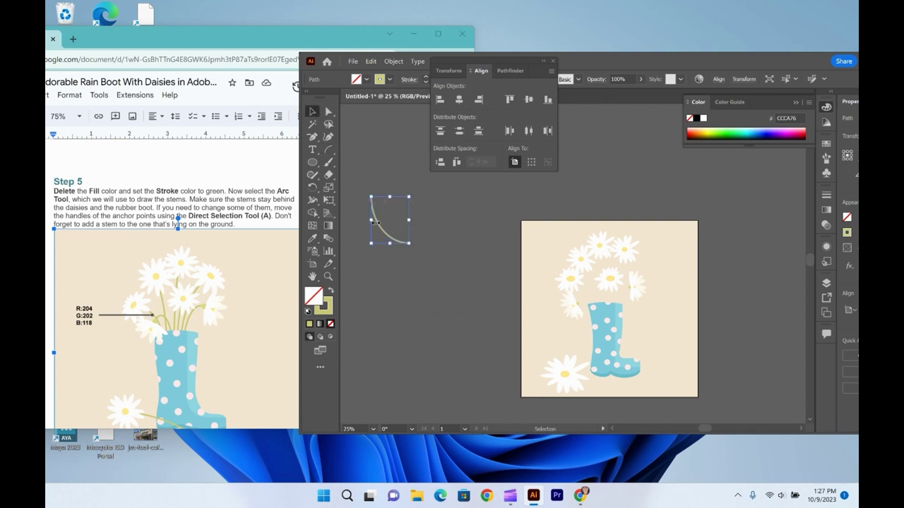
left_click_drag(405, 243, 613, 305)
right_click(604, 301)
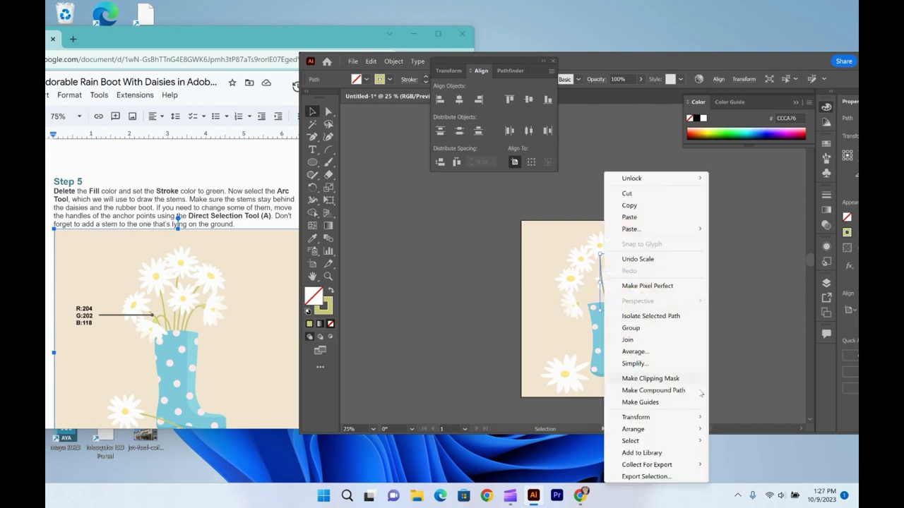
mouse_move(682, 431)
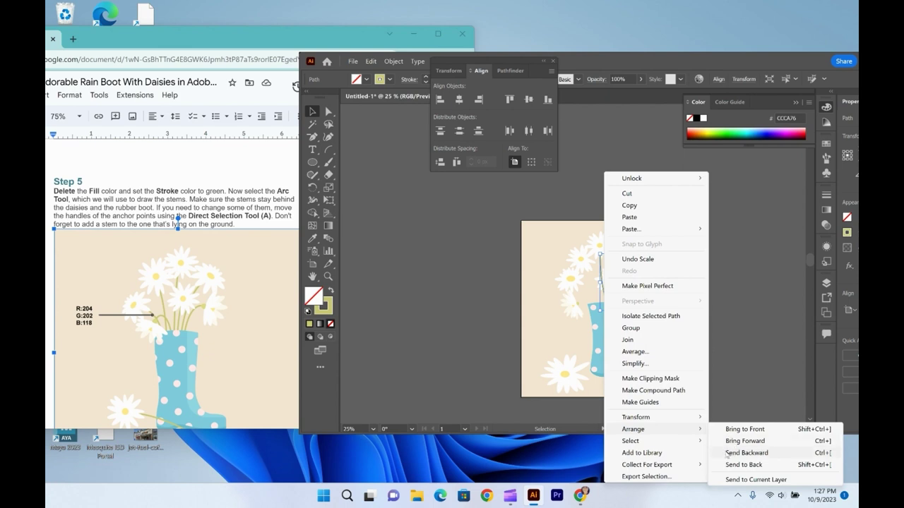
left_click(730, 453)
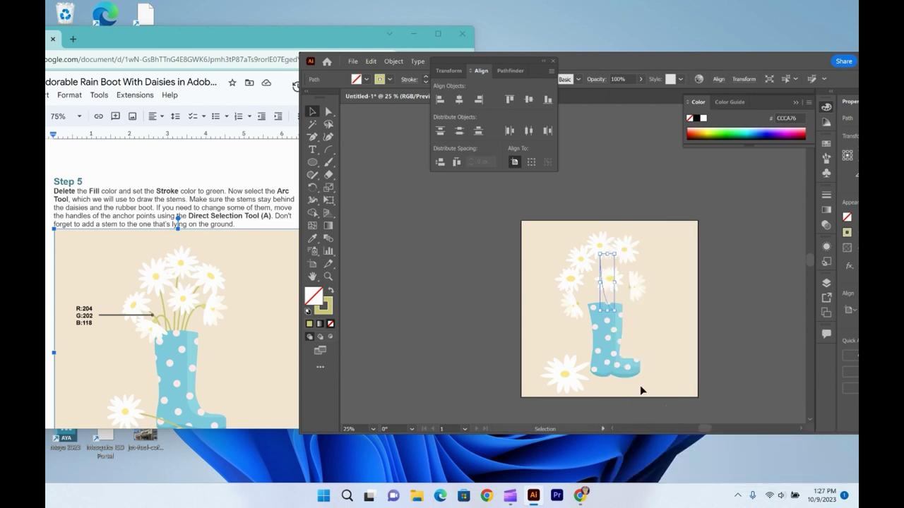
left_click(631, 349)
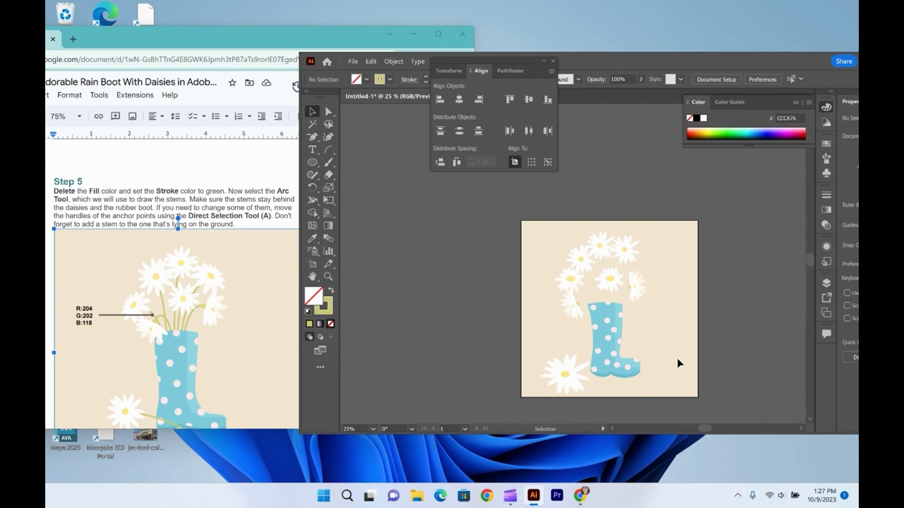
Create a new layer beneath Layer 1 and unlock the background rectangle in Layer 1
left_click(825, 282)
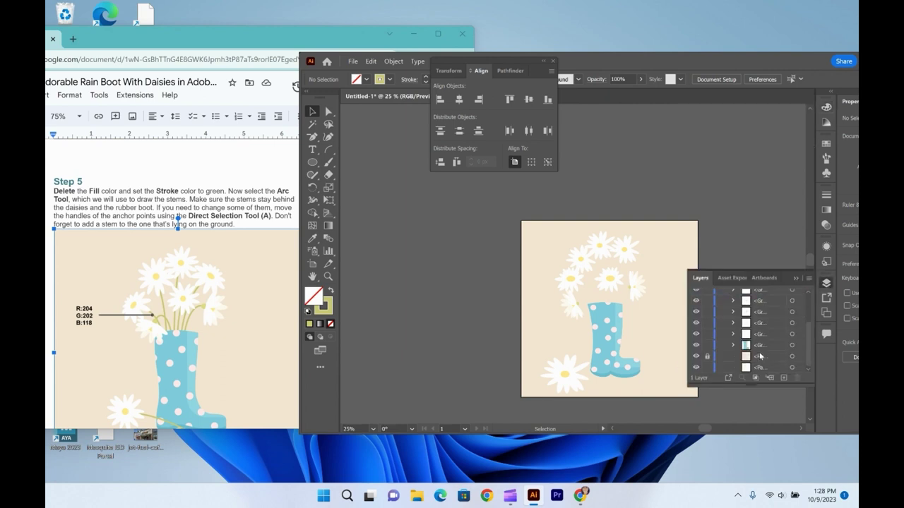
left_click(780, 378)
scroll(738, 327, "up", 5)
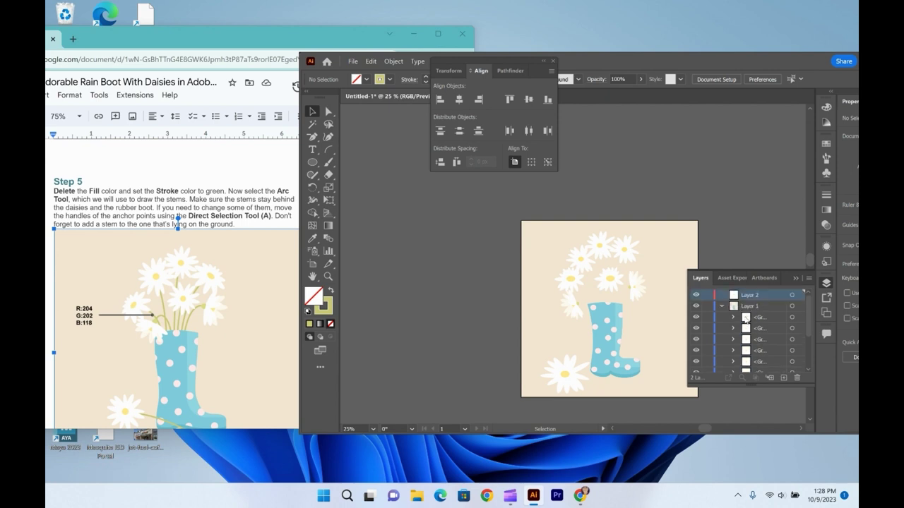
left_click(721, 306)
left_click_drag(760, 295, 729, 317)
left_click(720, 295)
scroll(727, 314, "down", 2)
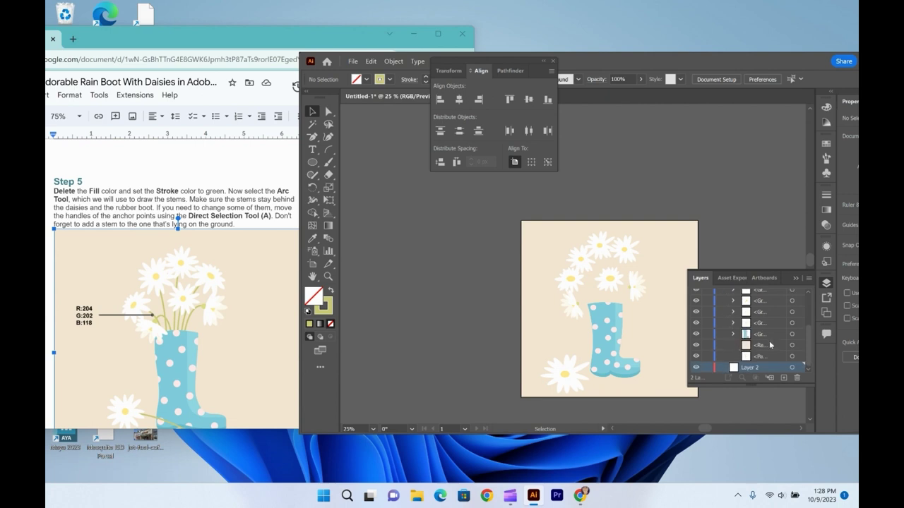
Move the beige background rectangle from Layer 1 into Layer 2 and lock Layer 2
left_click_drag(767, 347, 737, 365)
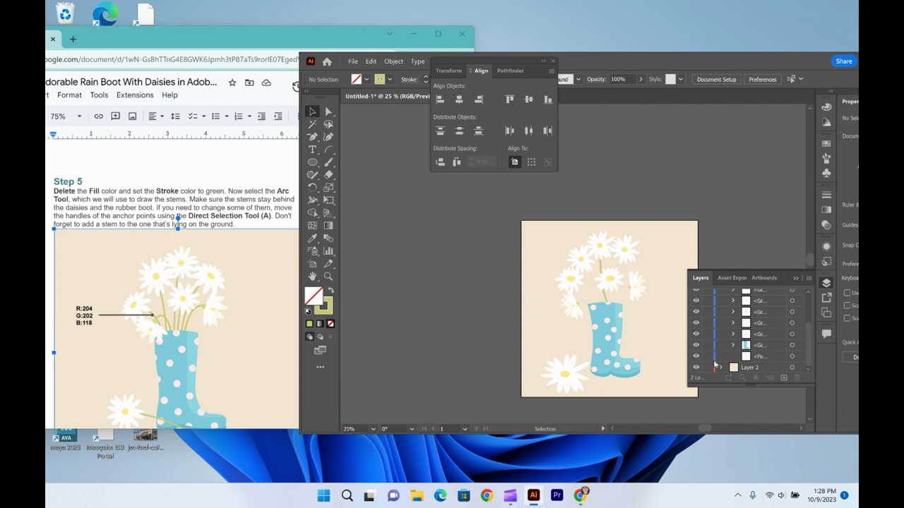
left_click(707, 368)
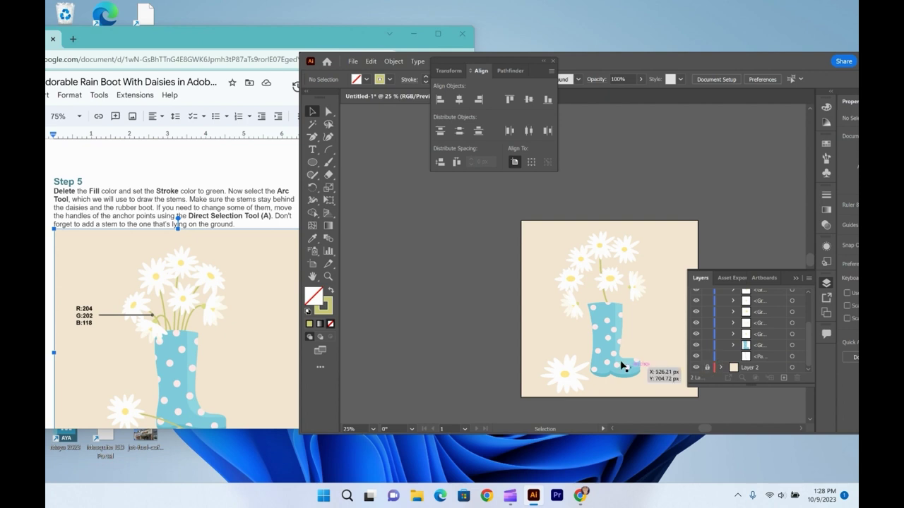
Duplicate the first stem, rotate the copy to join the upper-left daisy to the boot's opening, and send it to the back
left_click(606, 298)
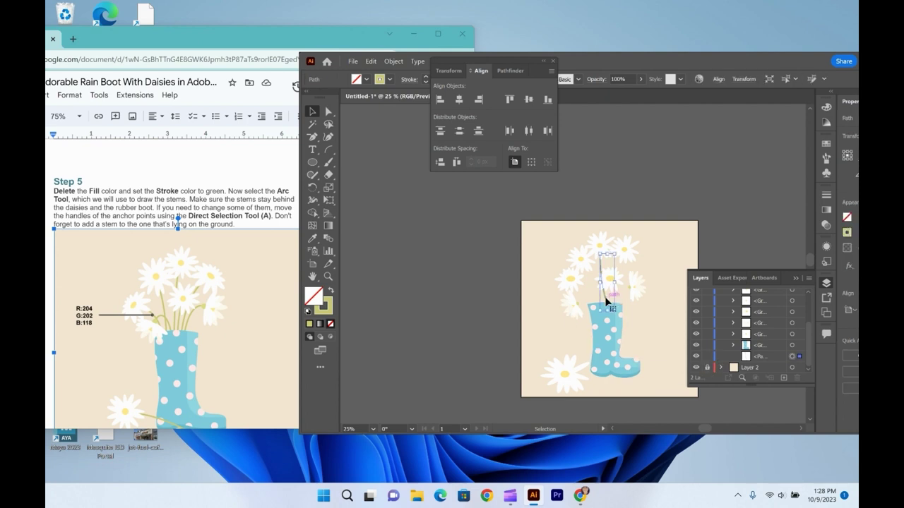
mouse_move(606, 300)
left_mouse_down()
mouse_move(574, 290)
mouse_move(597, 311)
left_mouse_up()
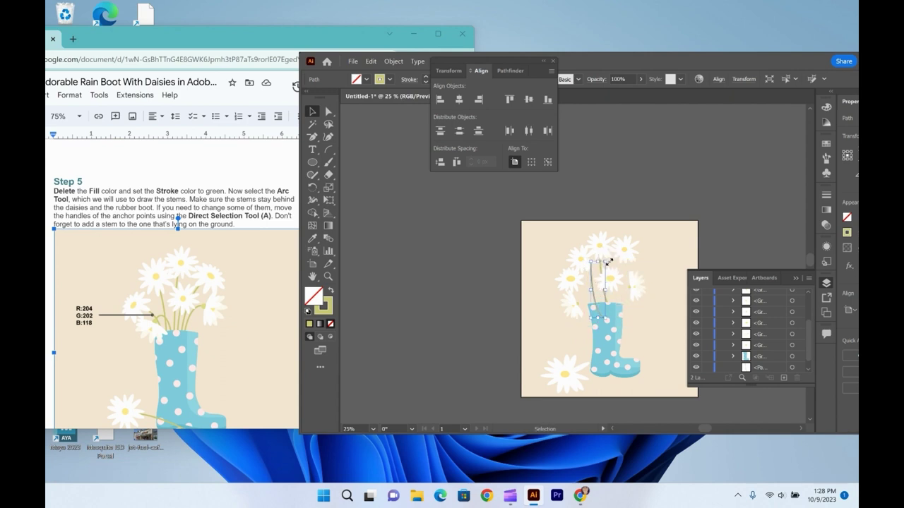
left_click_drag(607, 262, 600, 296)
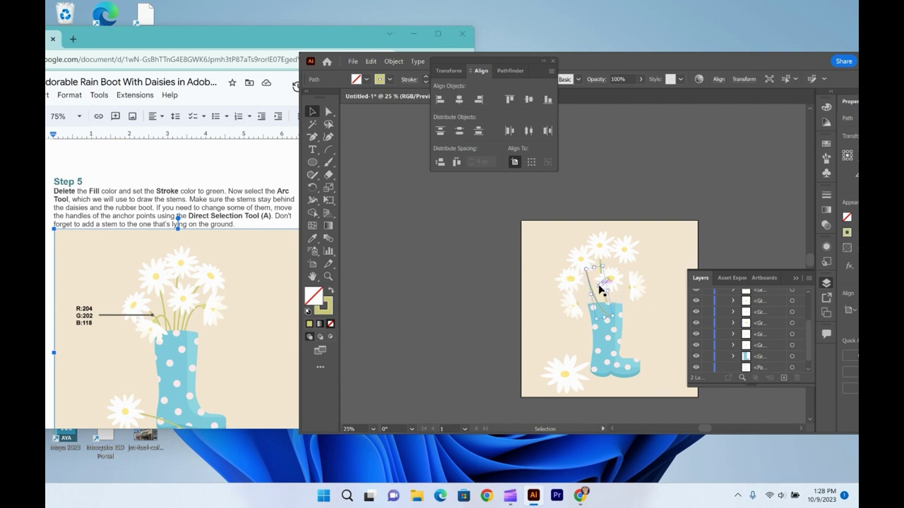
right_click(600, 297)
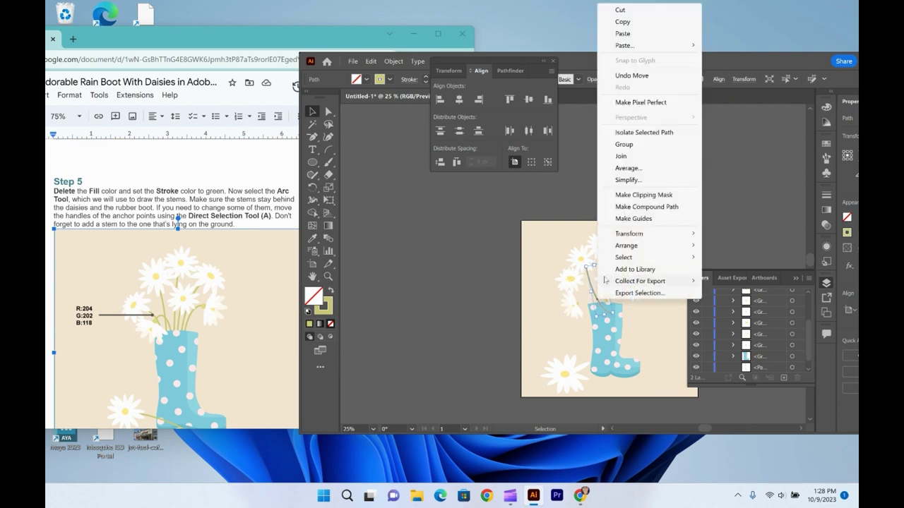
mouse_move(627, 245)
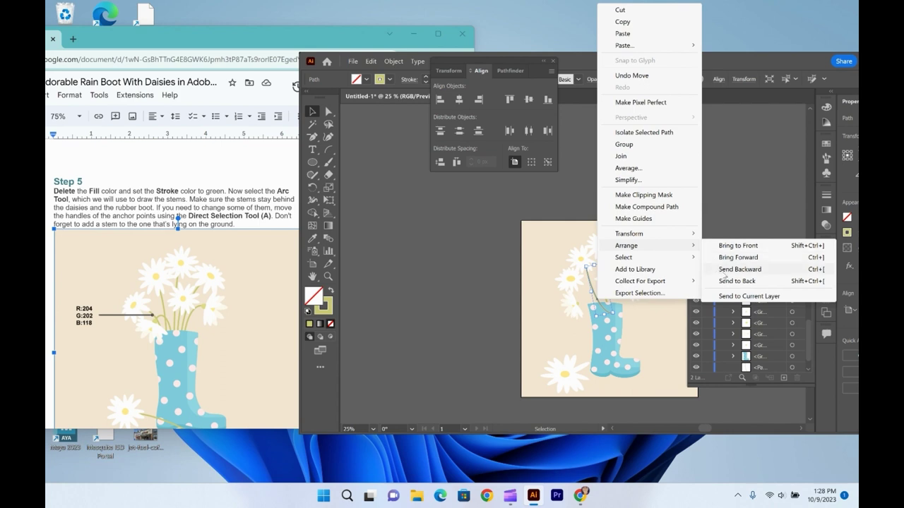
left_click(734, 281)
left_click(647, 310)
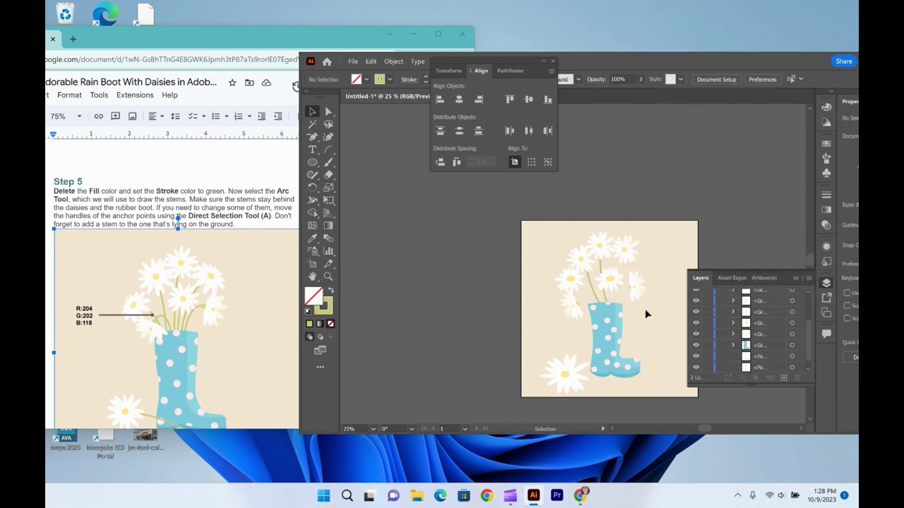
Place another curved stem over the boot's shaft and expand its fill and stroke
key("ctrl+z")
left_click_drag(573, 289, 638, 301)
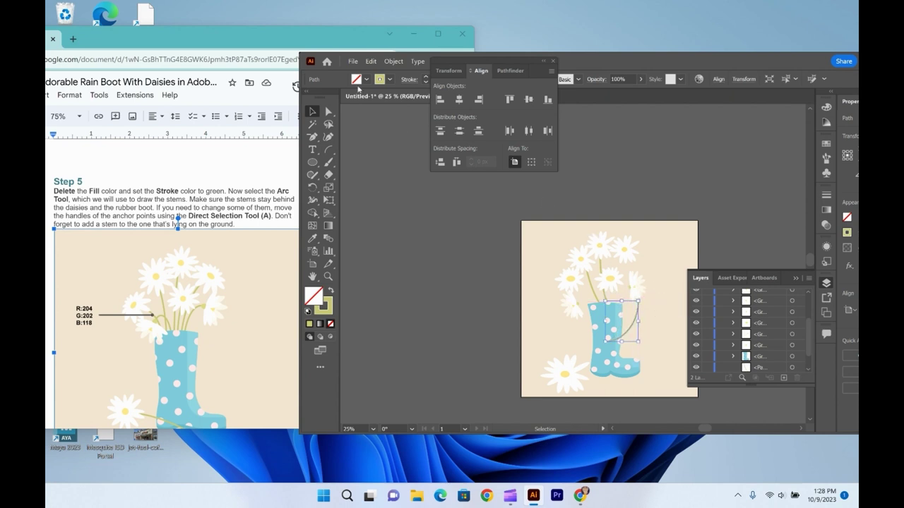
left_click(393, 61)
left_click(438, 164)
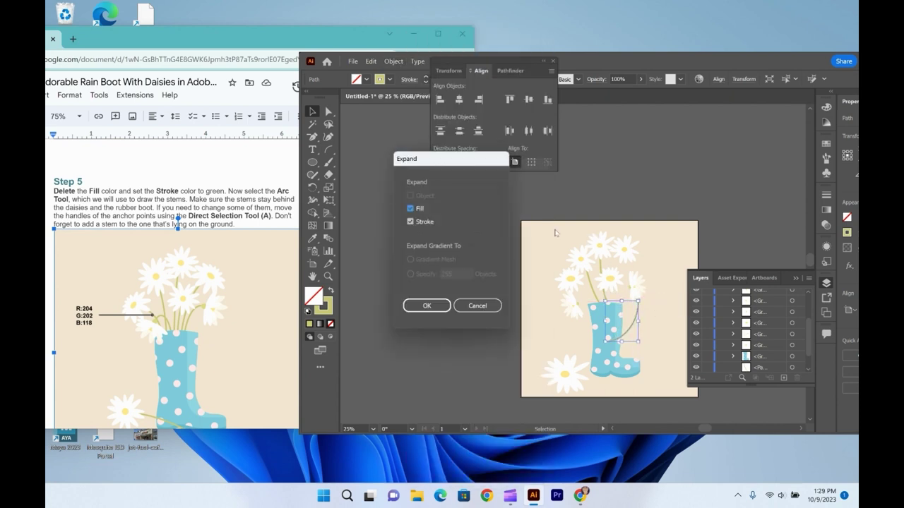
key("Return")
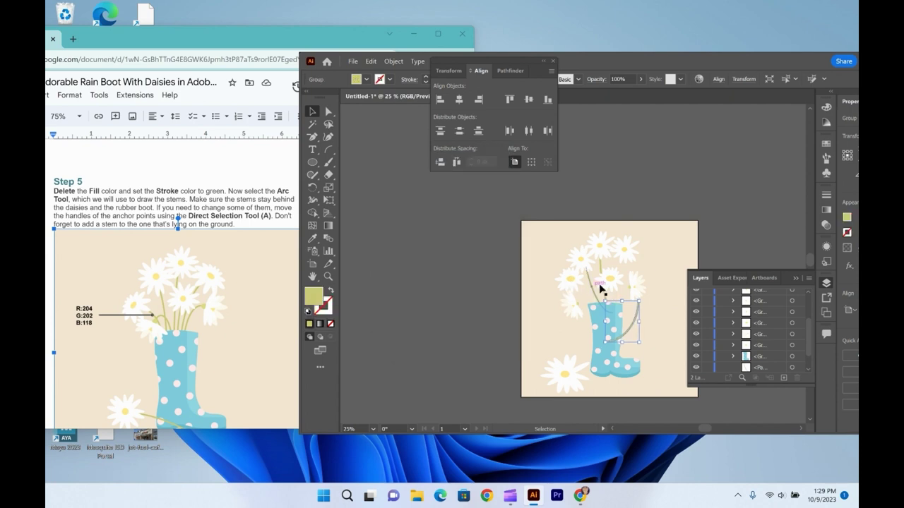
Resize and rotate the expanded stem to join the left daisy to the boot's opening, and send it to the back
left_click_drag(638, 302, 635, 309)
mouse_move(636, 342)
left_mouse_down()
mouse_move(646, 368)
mouse_move(641, 345)
left_mouse_up()
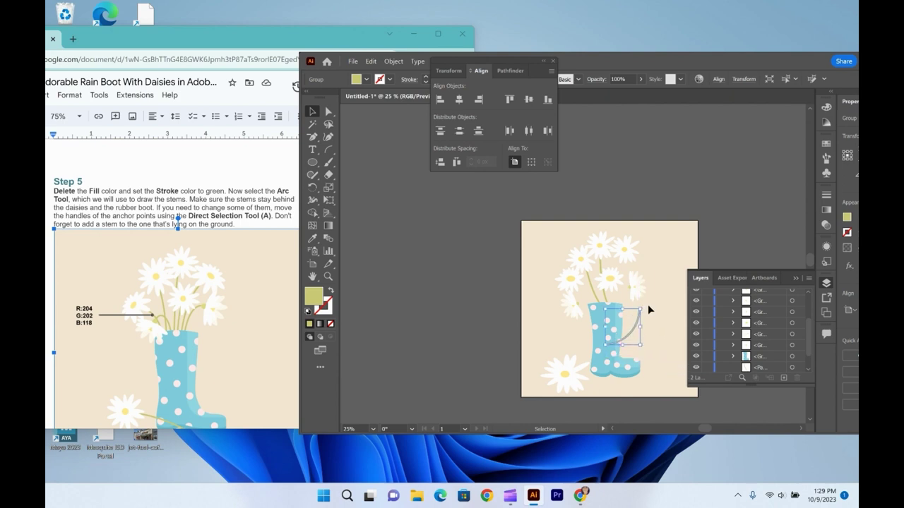
left_click_drag(645, 308, 607, 321)
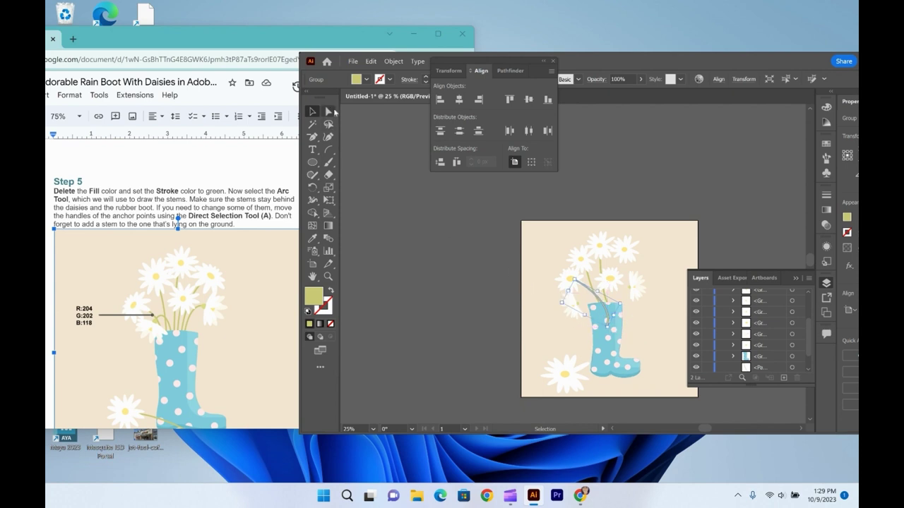
right_click(588, 290)
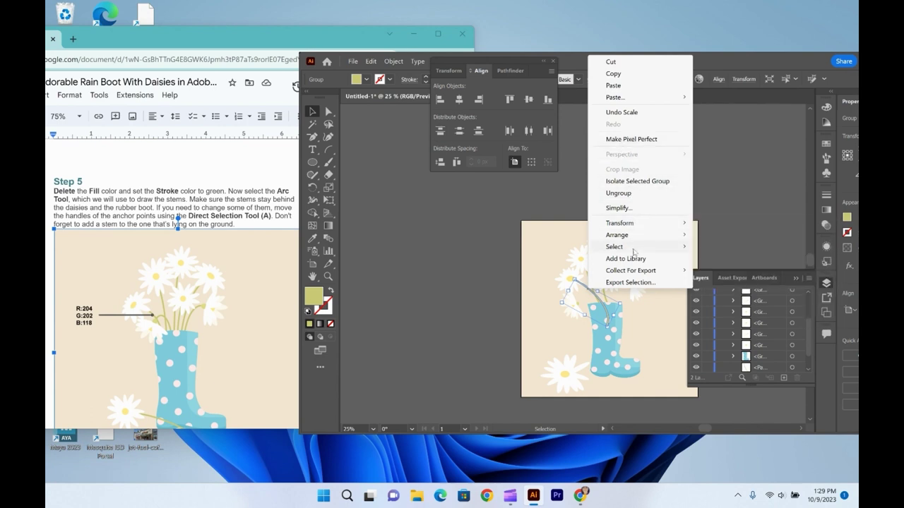
mouse_move(641, 240)
left_click(714, 271)
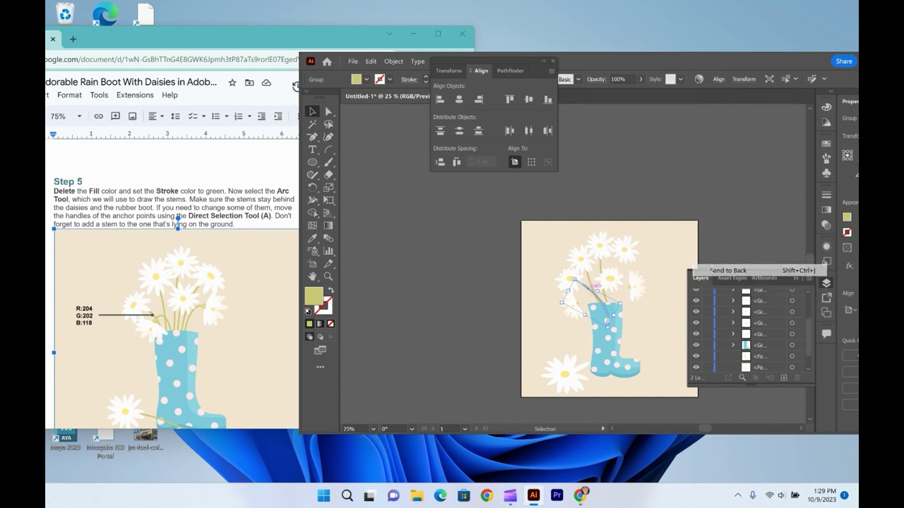
left_click(664, 337)
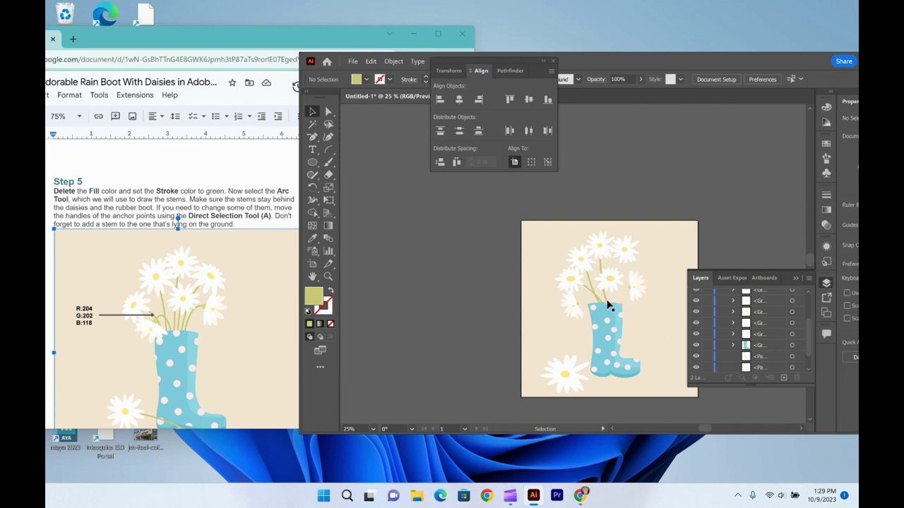
Duplicate the upper-left daisy's stem, fit the copy between the upper-right daisy and the boot, and send it to the back
left_click(585, 272)
left_click_drag(588, 268, 620, 258)
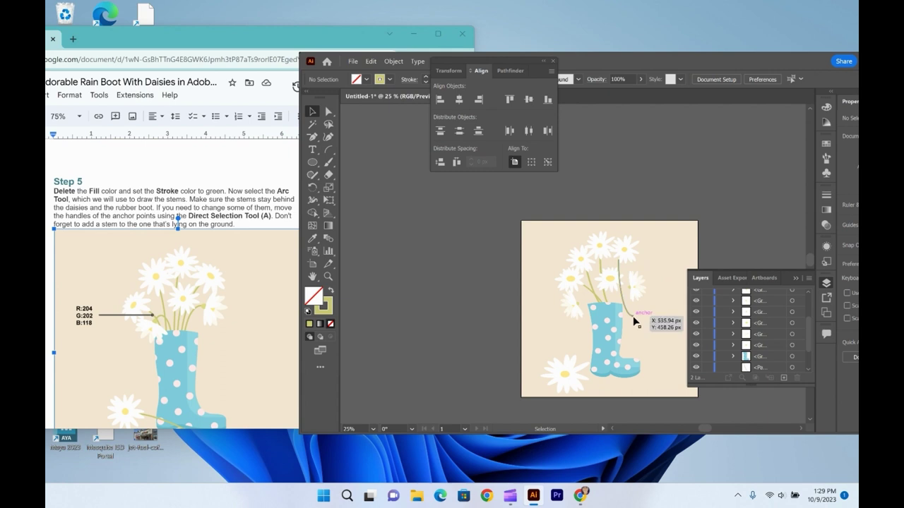
left_click_drag(636, 318, 634, 264)
right_click(625, 272)
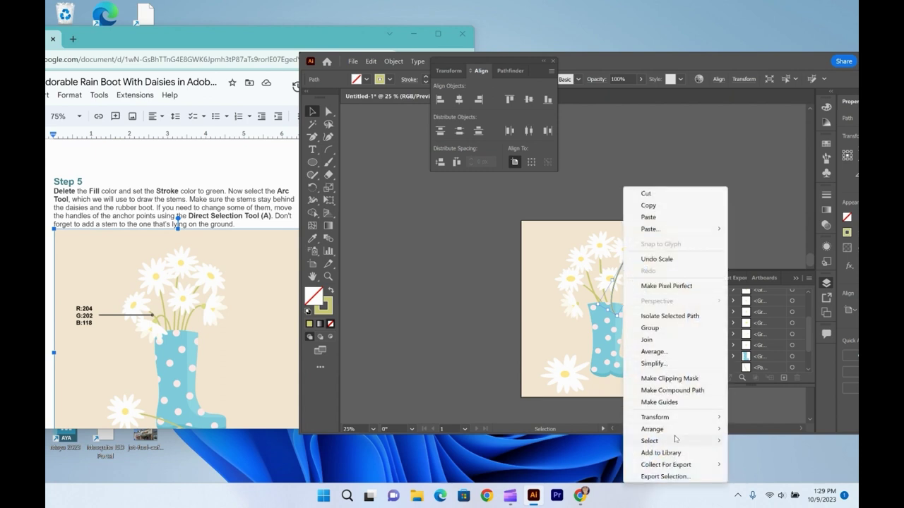
mouse_move(682, 432)
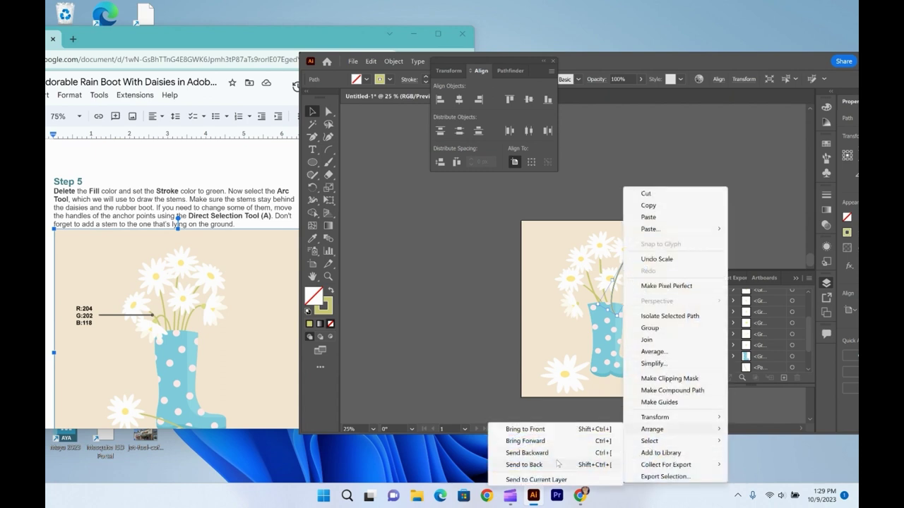
left_click(524, 464)
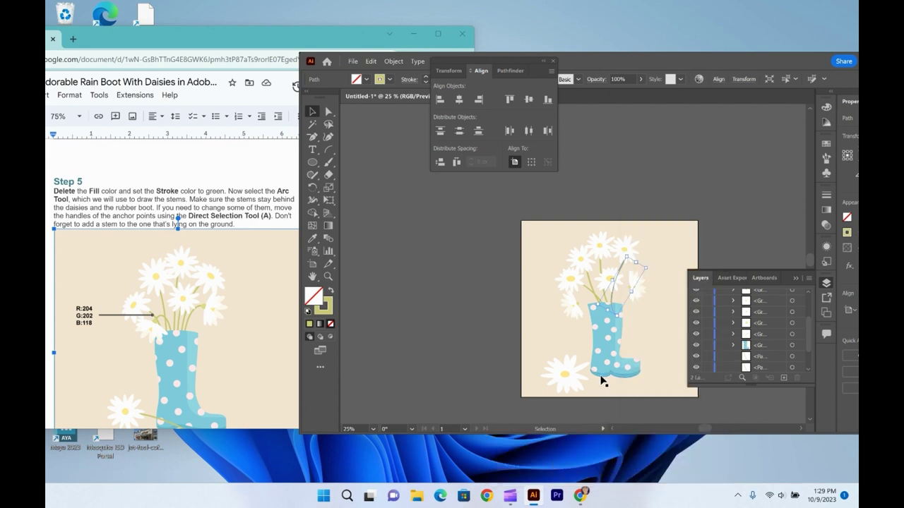
left_click(648, 329)
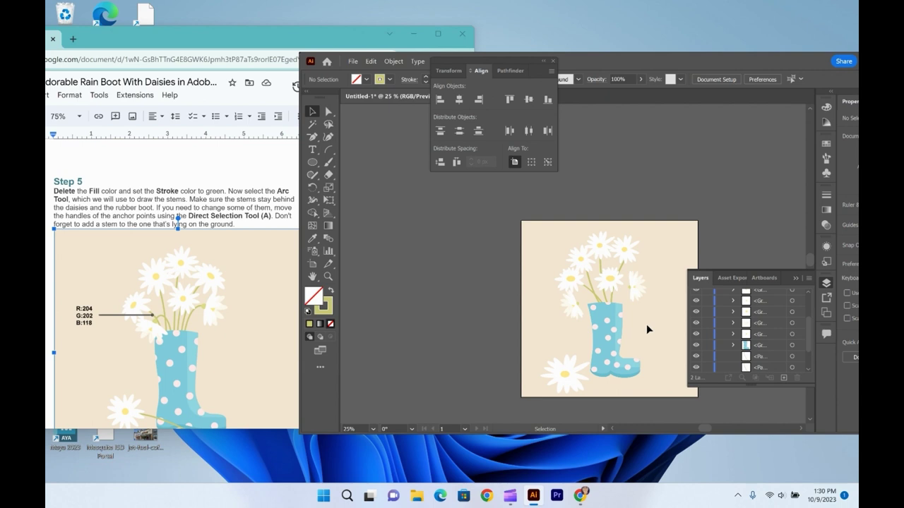
Paste another stem copy, move it between the central daisy and the boot, and send it to the back
key("ctrl+z")
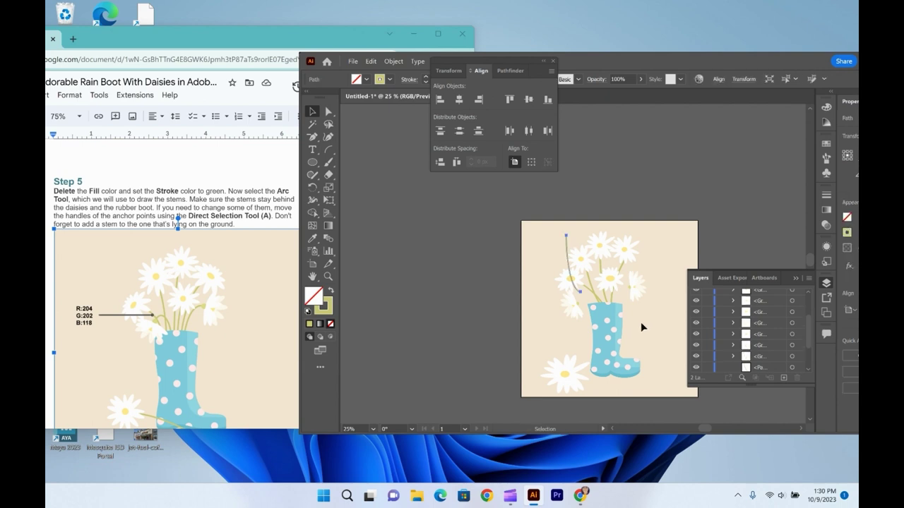
left_click(570, 279)
left_click_drag(573, 287, 613, 326)
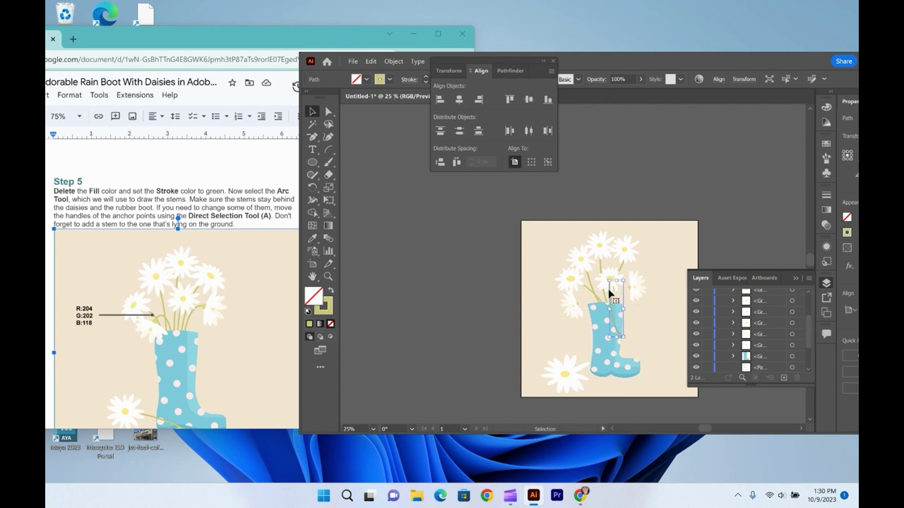
right_click(610, 297)
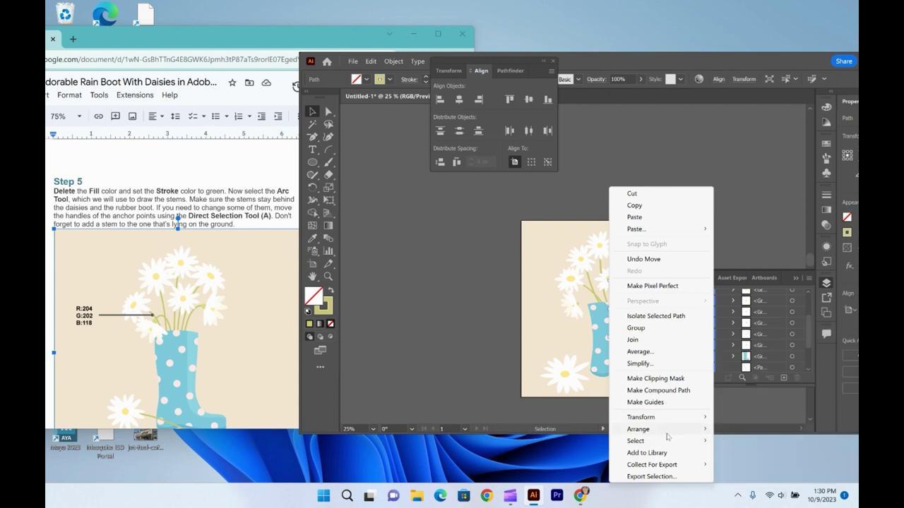
mouse_move(696, 431)
left_click(748, 464)
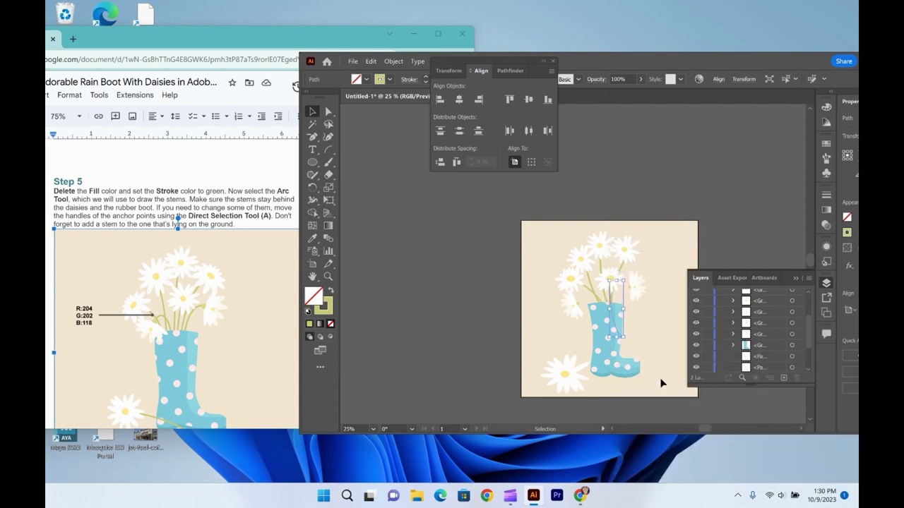
left_click(650, 336)
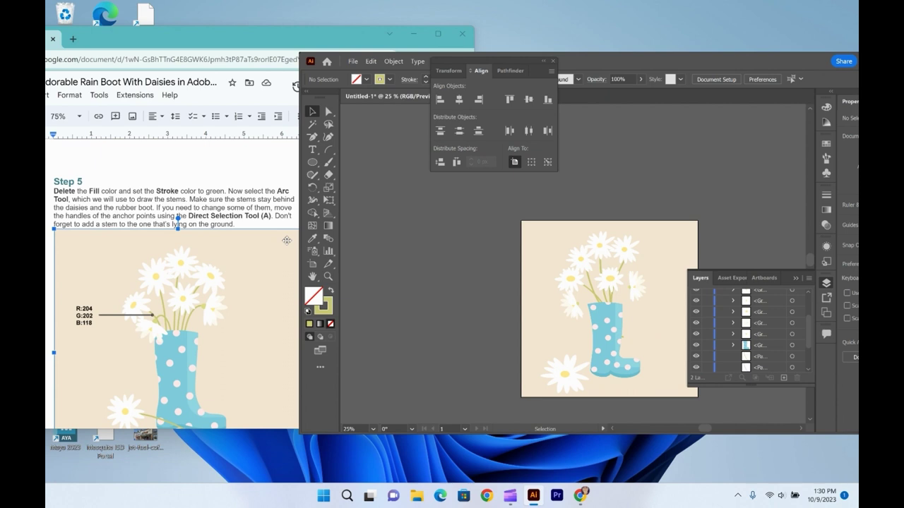
Place another stem copy beside the artboard and bend it into a wide arc with the Curvature tool
left_click(572, 257)
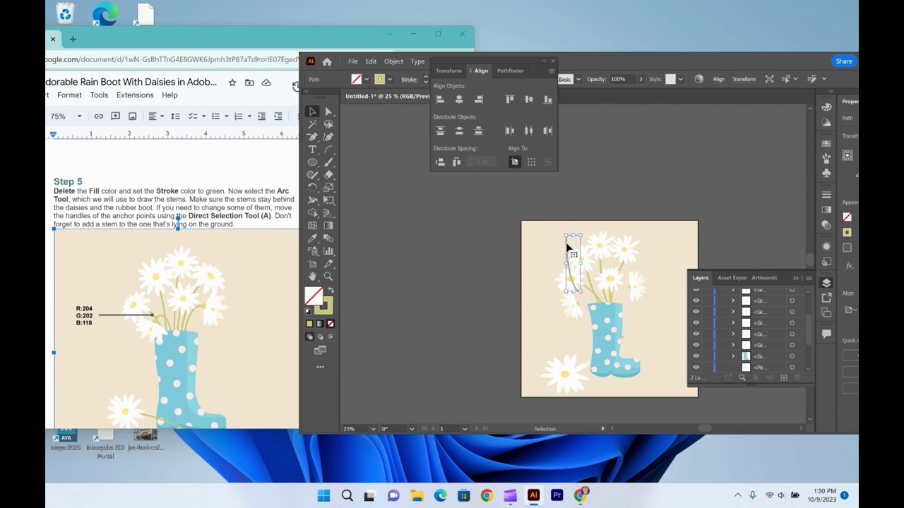
left_click_drag(567, 252, 404, 302)
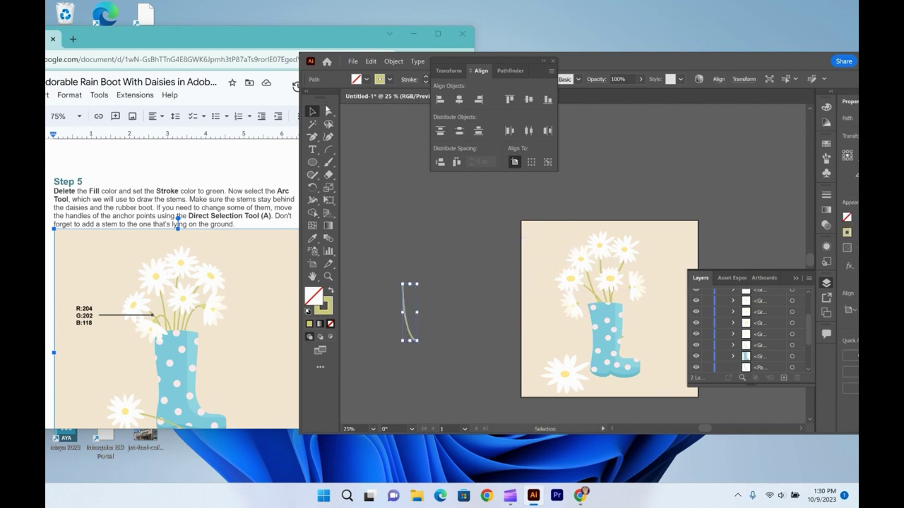
key("a")
left_click_drag(407, 317, 419, 305)
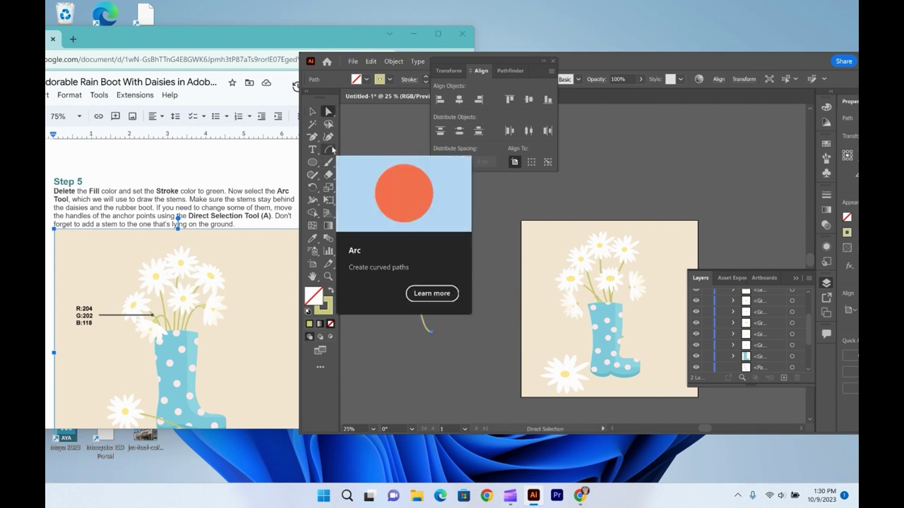
left_click(329, 138)
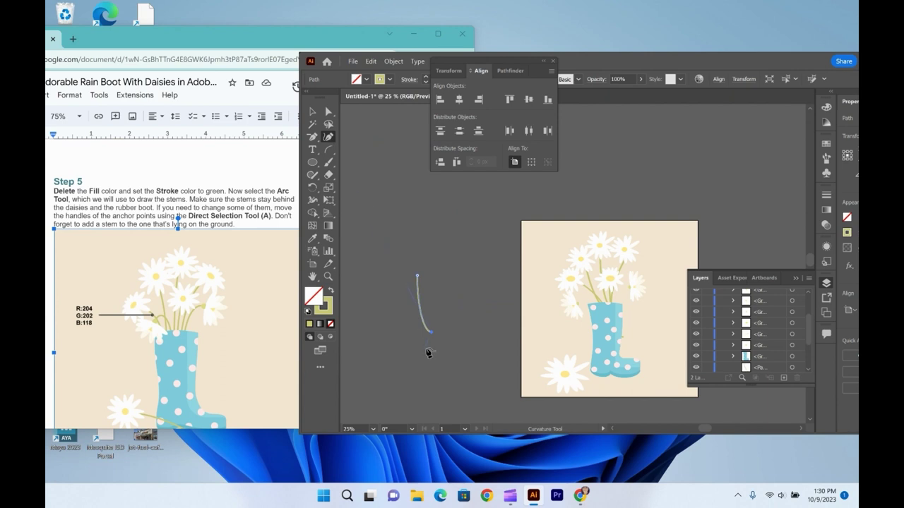
left_click_drag(422, 309, 456, 297)
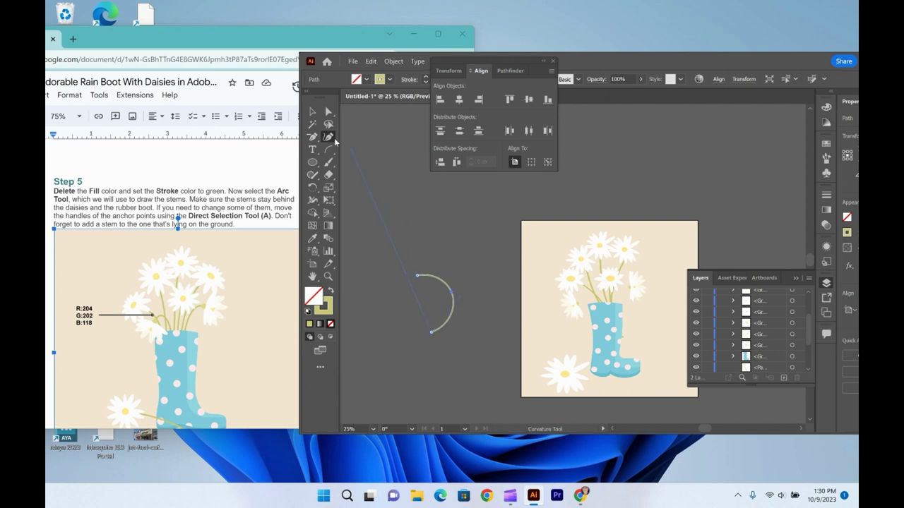
Lower the arc's upper anchor point to shape a hooked stem, and deselect it
left_click(328, 111)
left_click_drag(417, 275, 423, 310)
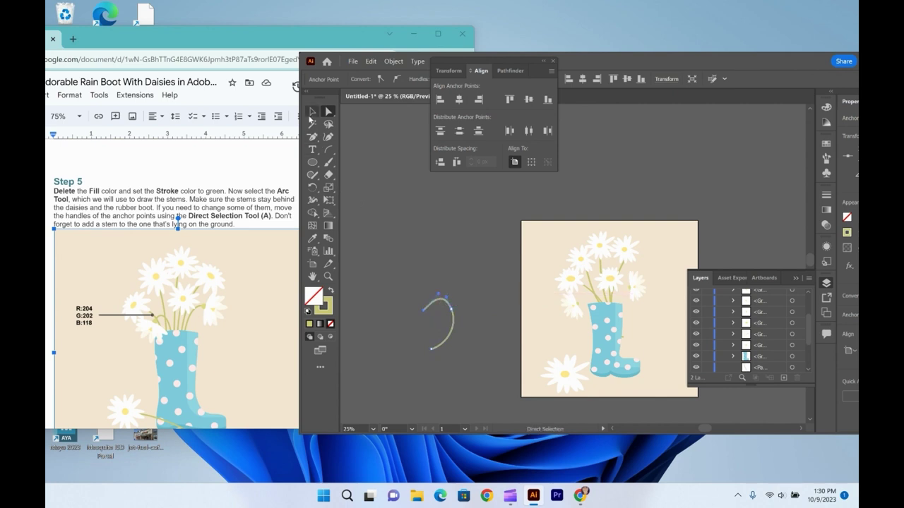
left_click(312, 113)
left_click(461, 322)
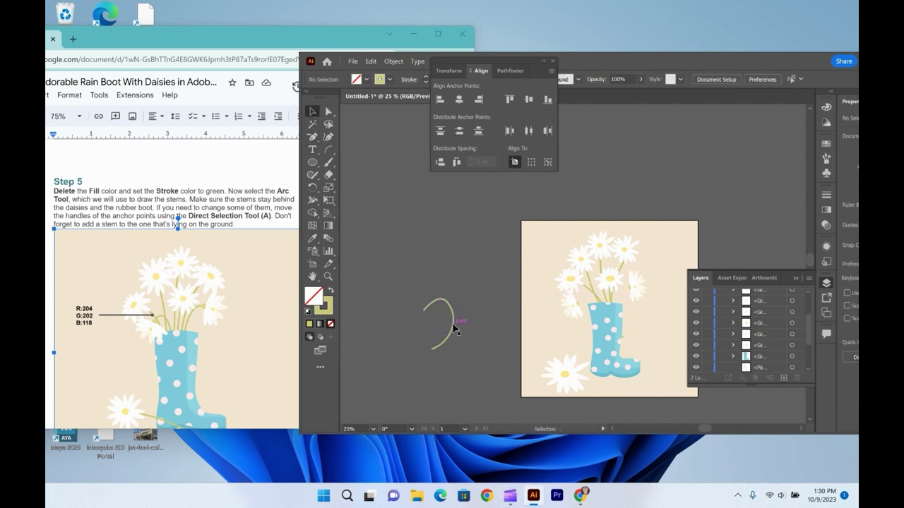
Move the hooked stem between the lower-left daisy and the boot, and shift its lower anchor point onto the boot
left_click_drag(453, 325, 578, 346)
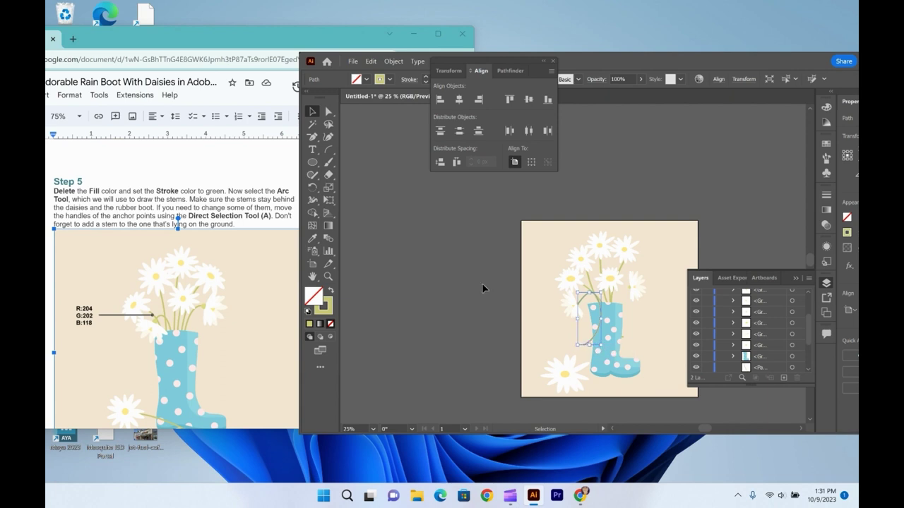
left_click(328, 112)
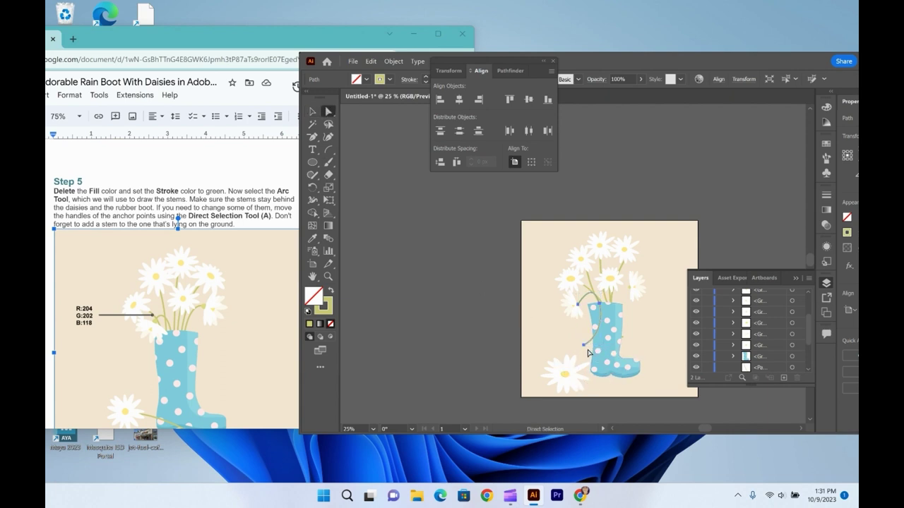
left_click(584, 345)
left_click_drag(586, 347, 599, 352)
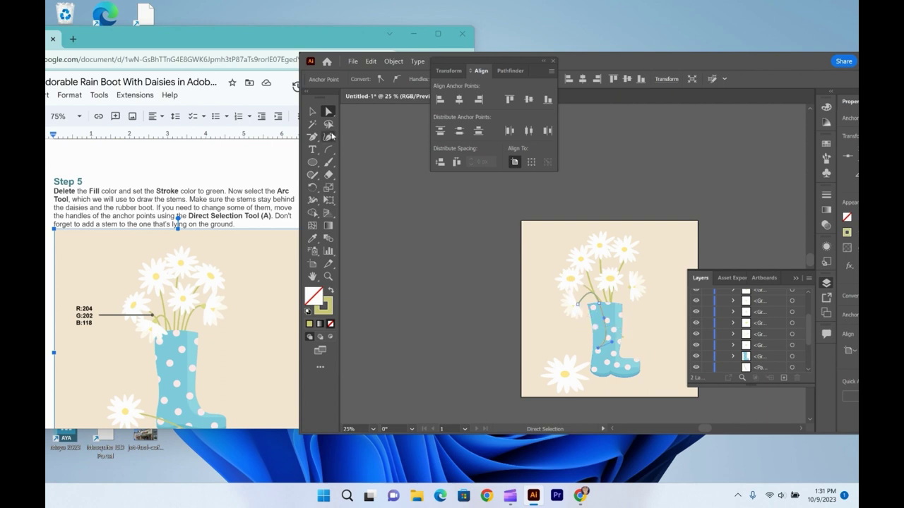
Send the hooked stem to the back so it sits behind the daisy and the boot
left_click(312, 112)
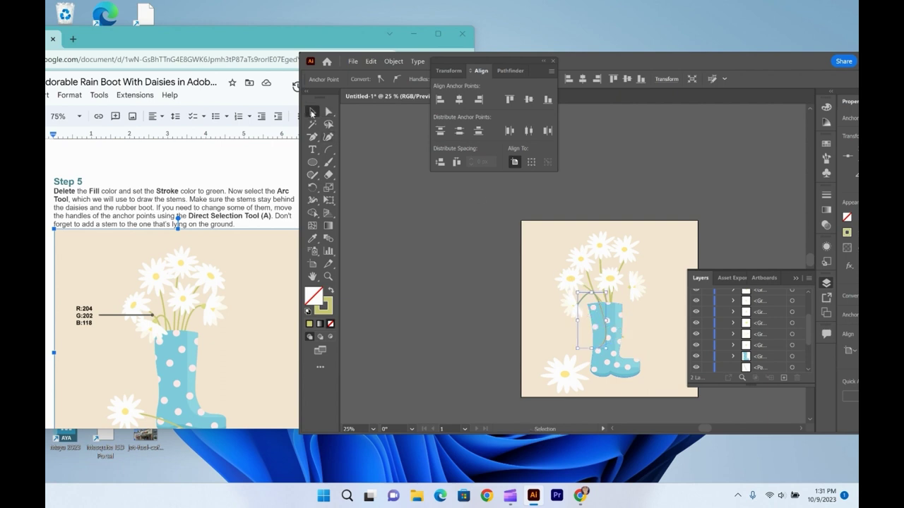
right_click(602, 315)
mouse_move(638, 261)
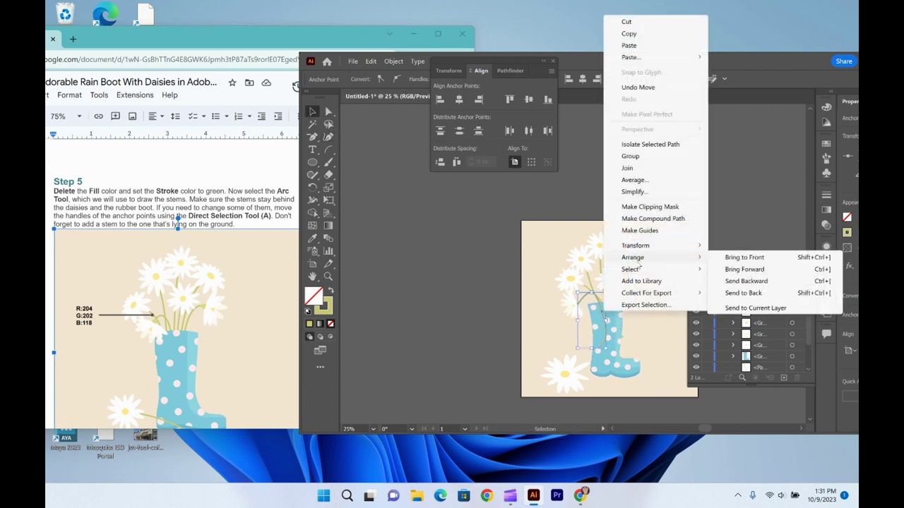
left_click(737, 294)
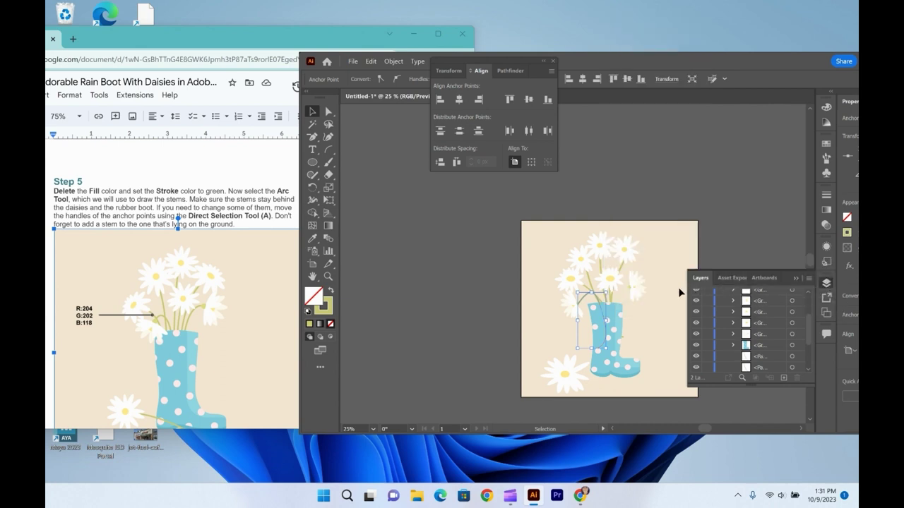
key("ctrl+v")
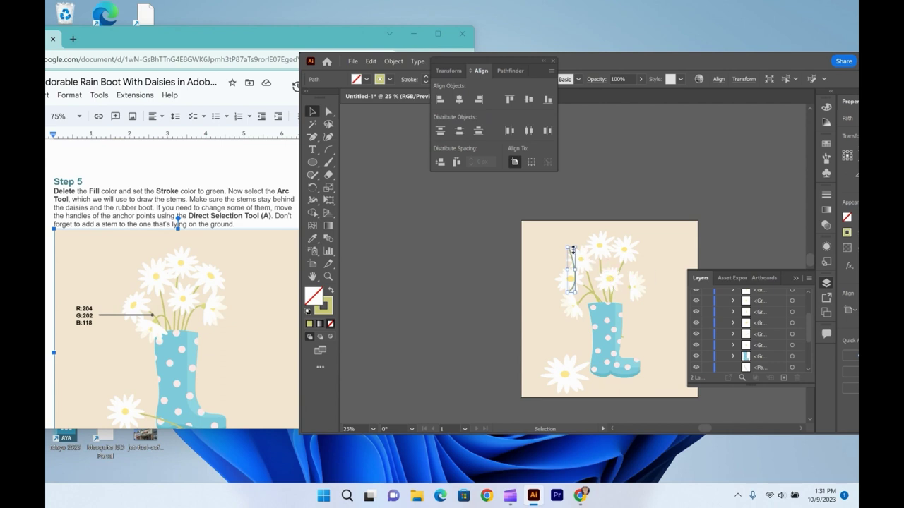
key("a")
key("v")
key("ctrl+shift+a")
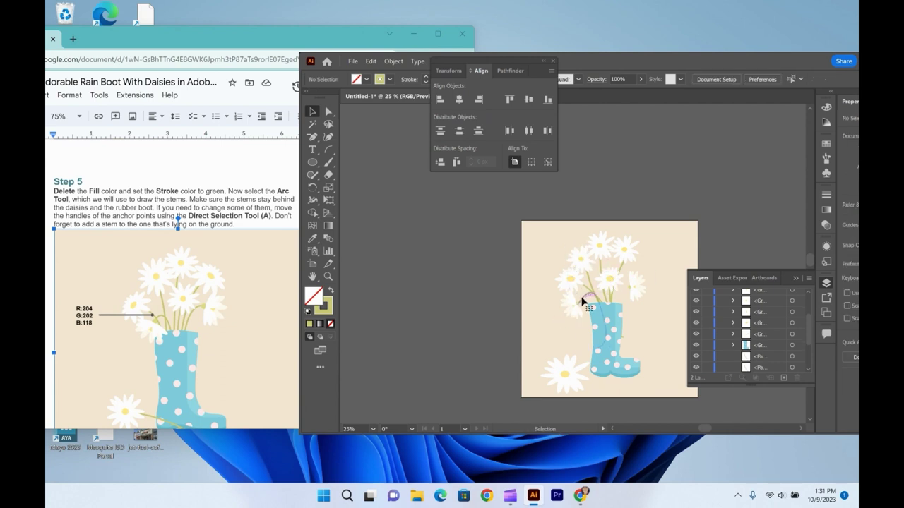
Duplicate the hooked stem, fit a mirrored copy between the right-hand daisy and the boot, send it to the back, and deselect it
left_click(581, 301)
left_click(579, 295)
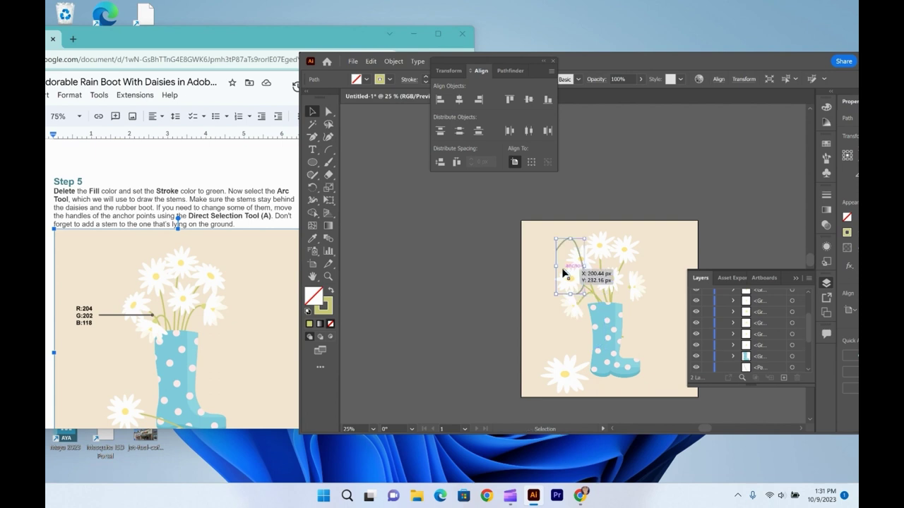
left_click_drag(557, 266, 611, 287)
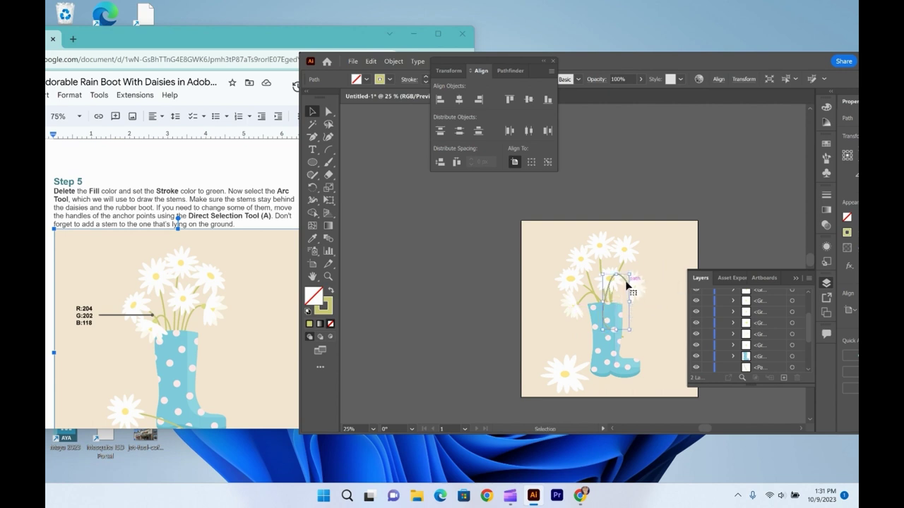
right_click(627, 311)
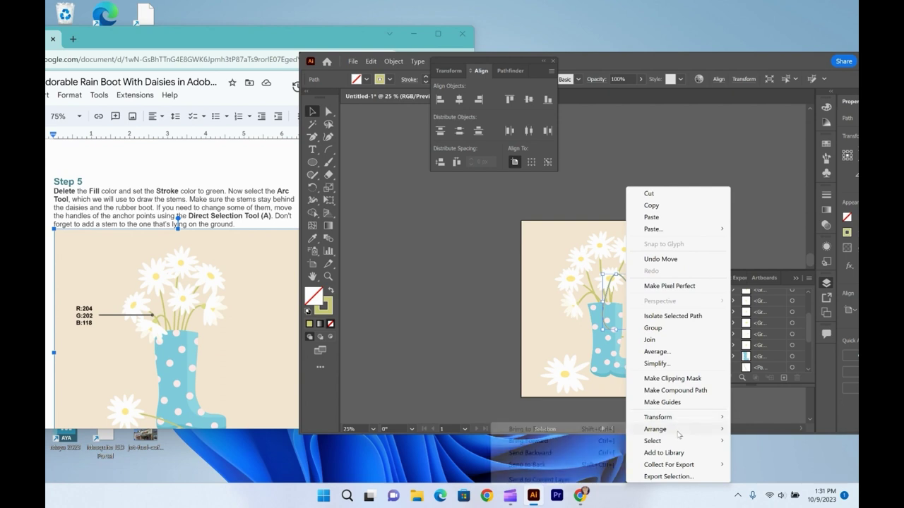
left_click(535, 466)
left_click(659, 358)
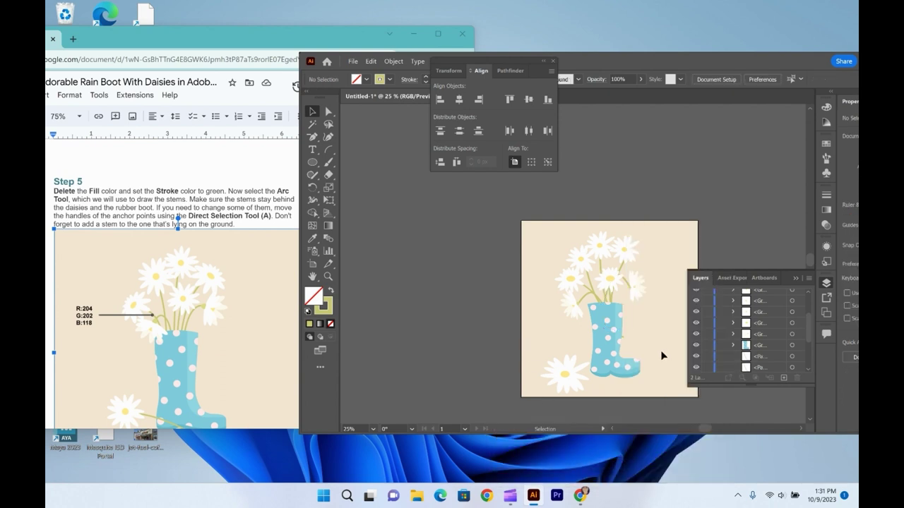
Review the guide's Step 6 on drawing the daisy leaves and the following instructions on warping and placing them
scroll(163, 392, "down", 10)
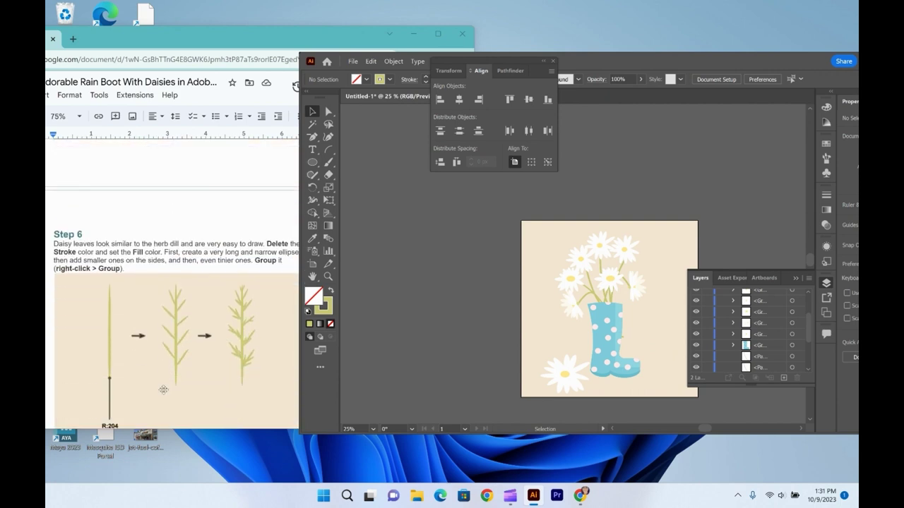
scroll(163, 390, "down", 3)
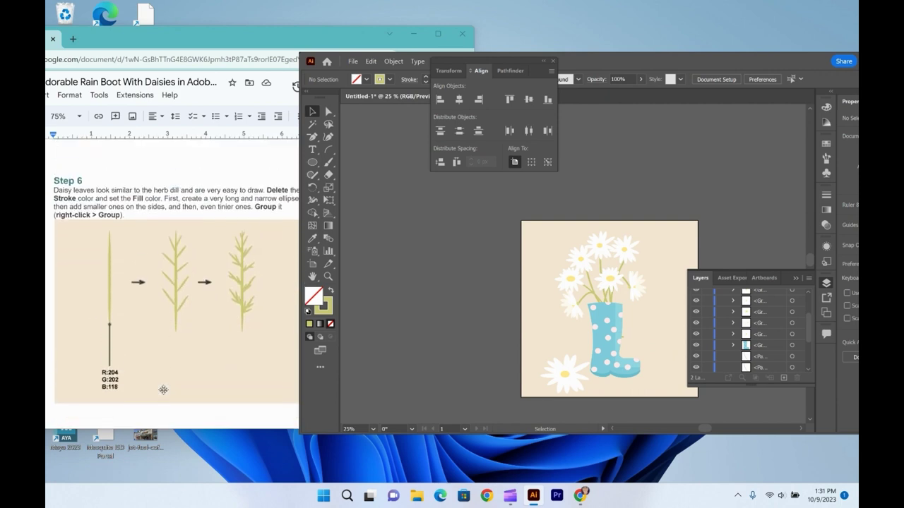
scroll(163, 388, "up", 3)
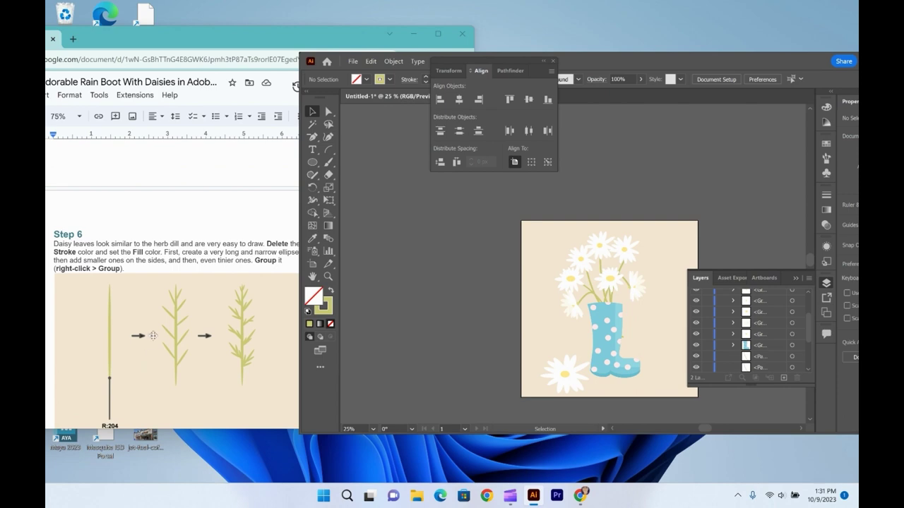
scroll(152, 336, "down", 10)
scroll(154, 339, "down", 5)
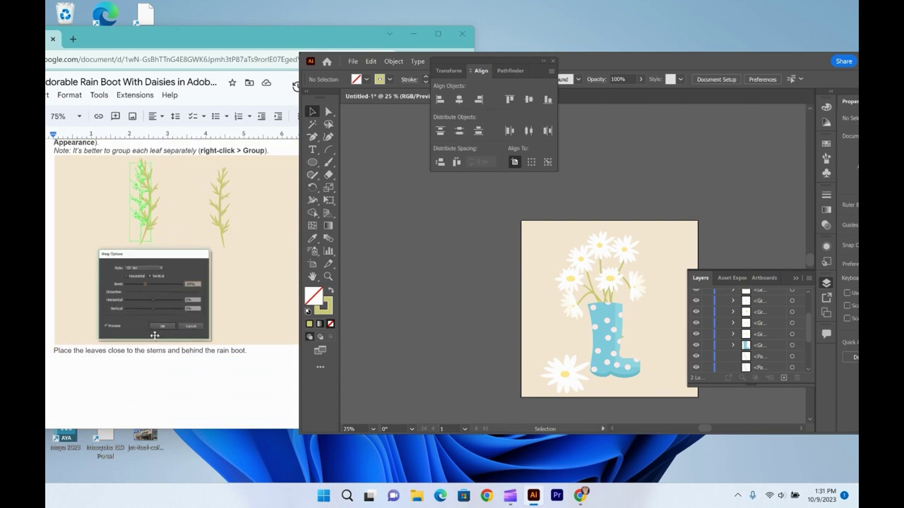
scroll(154, 336, "up", 10)
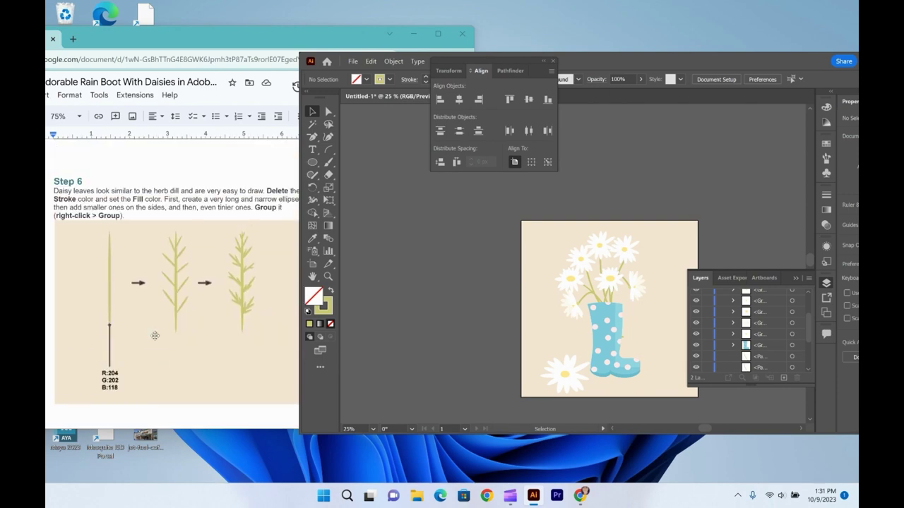